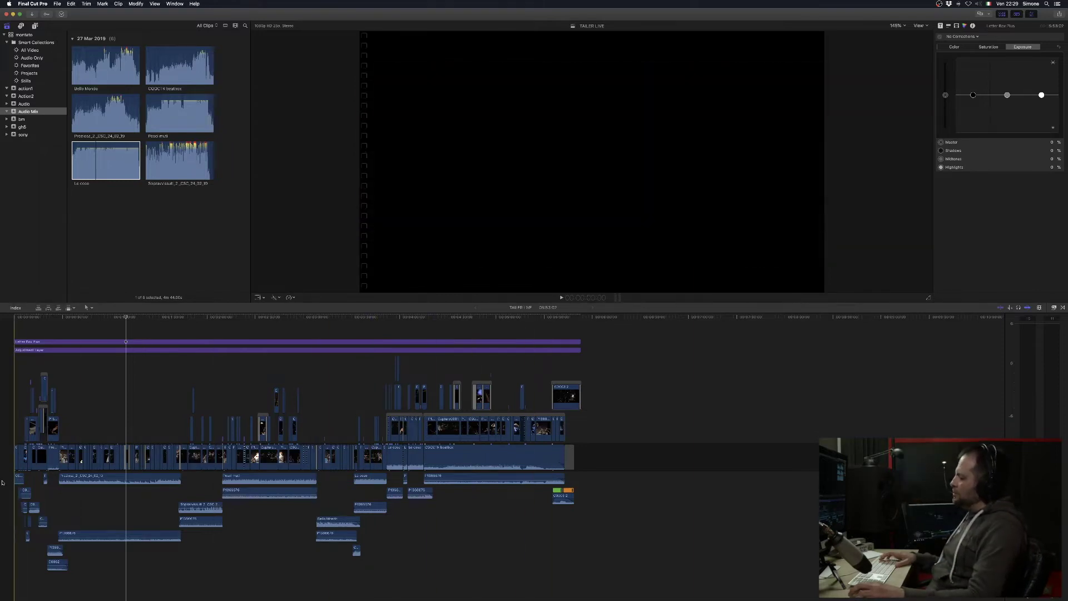
- Disable the long audio clip directly beneath the main storyline and play the timeline with only the lower long audio clip
key(super+equal)
key(super+equal)
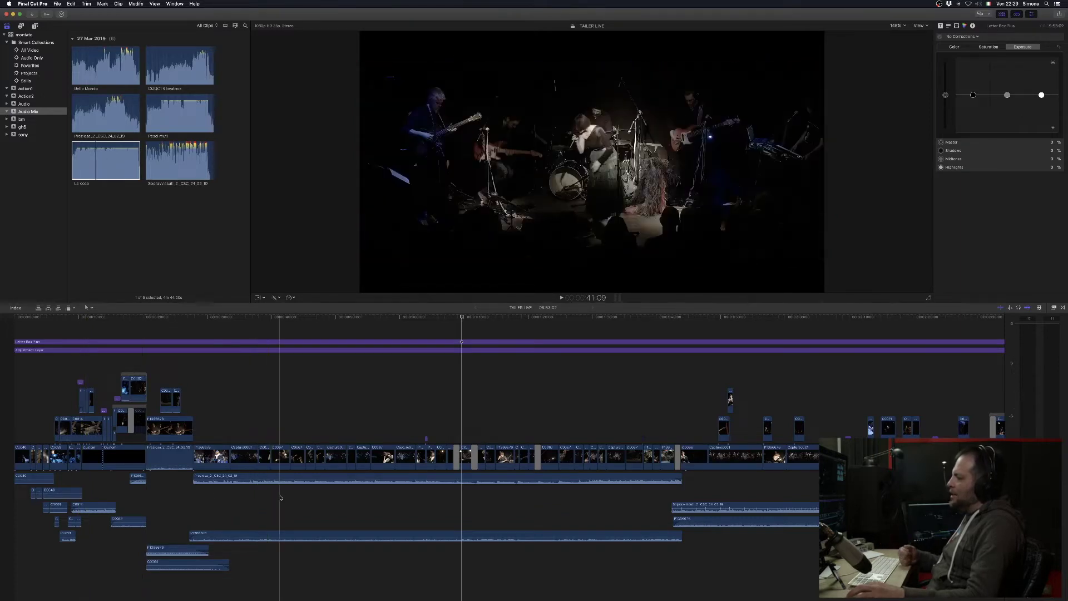
click(294, 477)
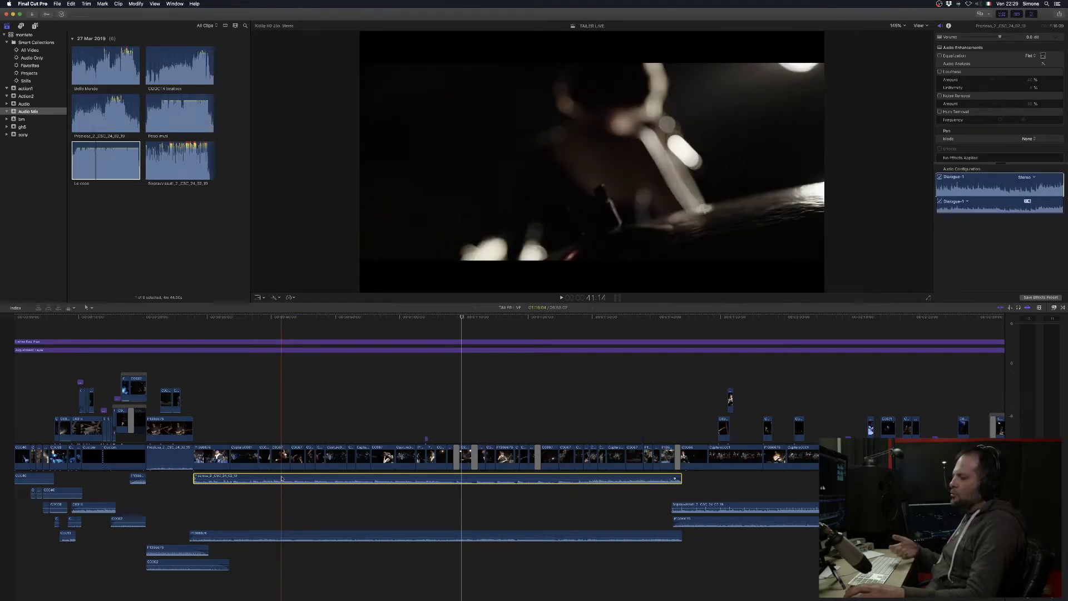
click(246, 535)
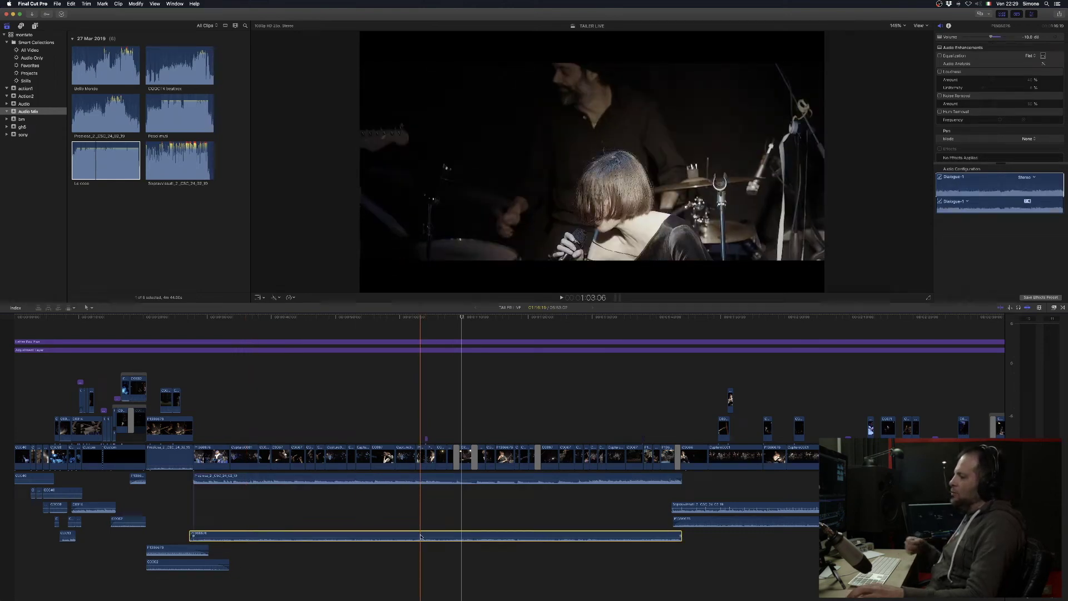
click(382, 478)
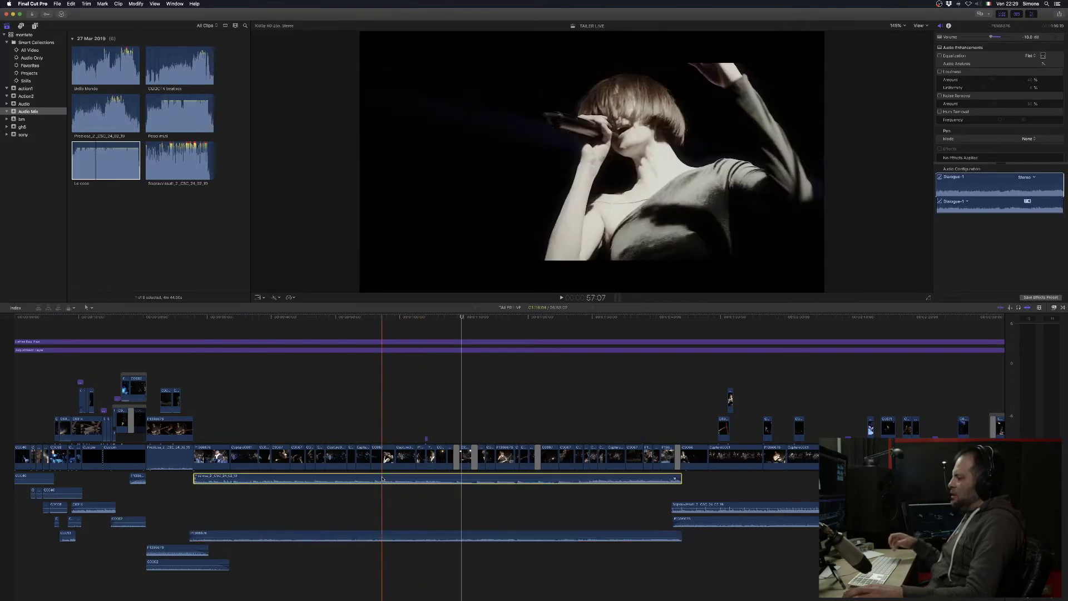
key(v)
key(space)
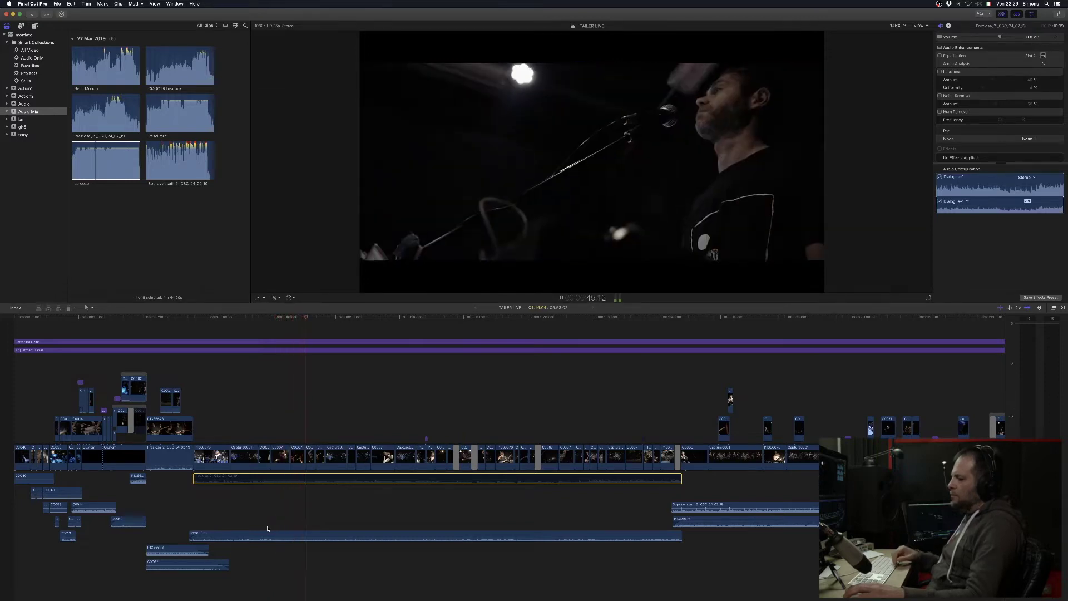
- Play the timeline with only the upper long audio clip enabled, and re-enable the lower one after listening
click(268, 535)
key(space)
click(287, 480)
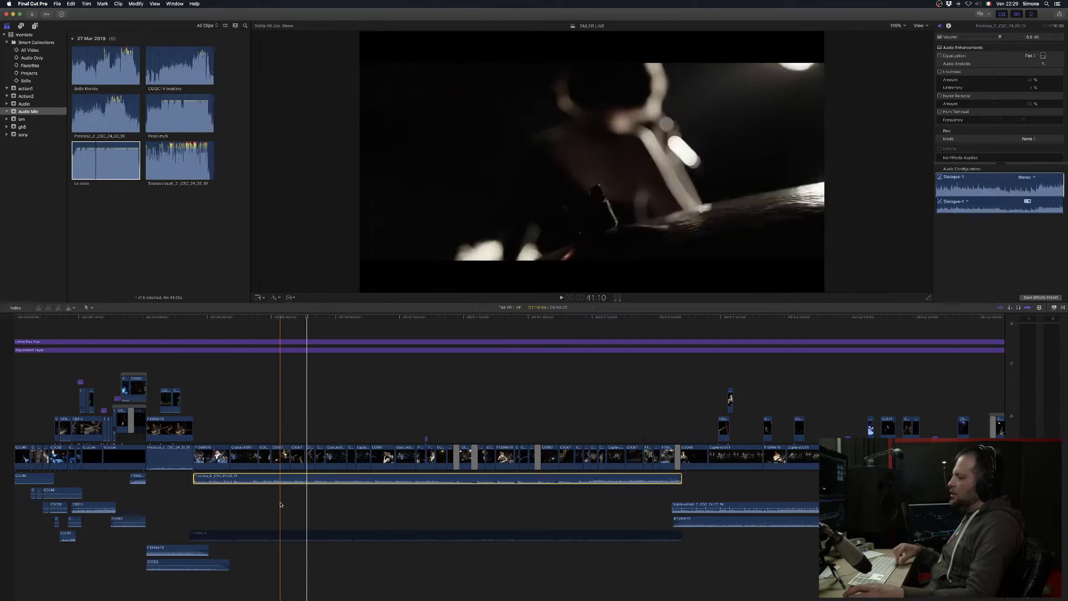
key(space)
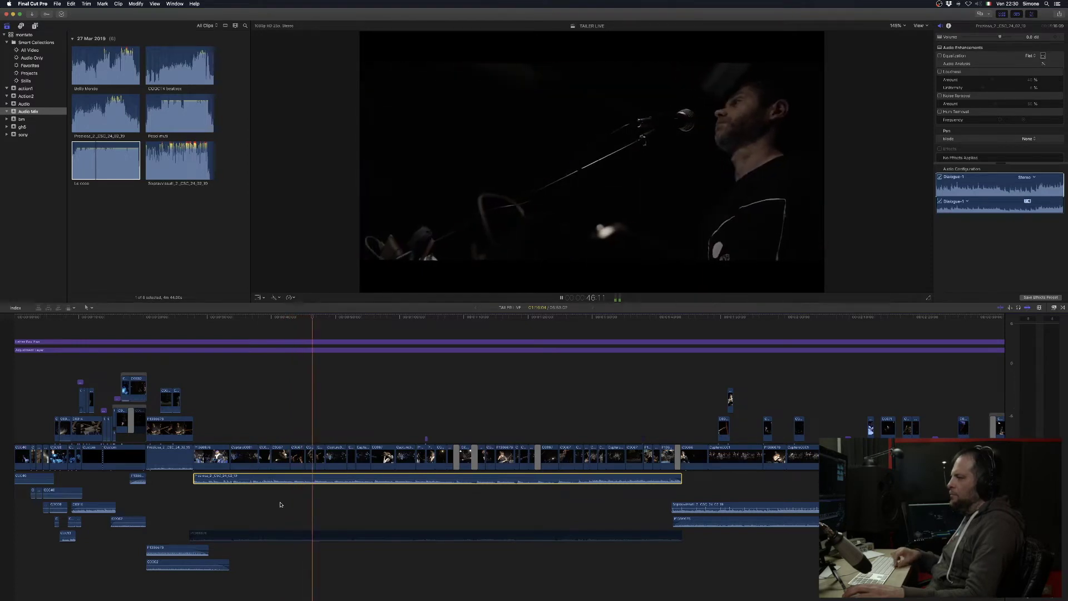
key(space)
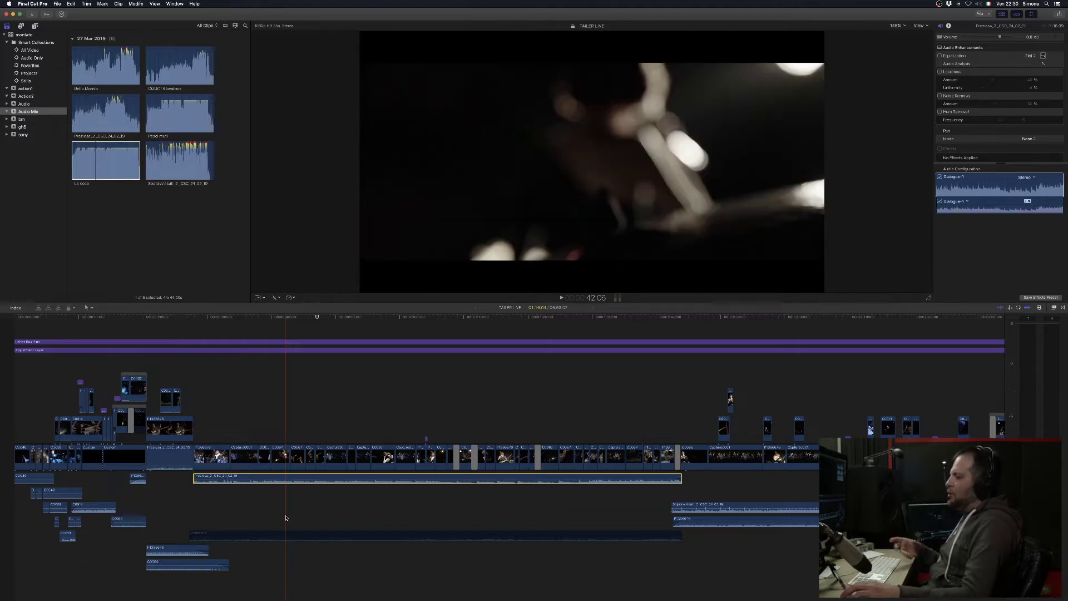
click(291, 535)
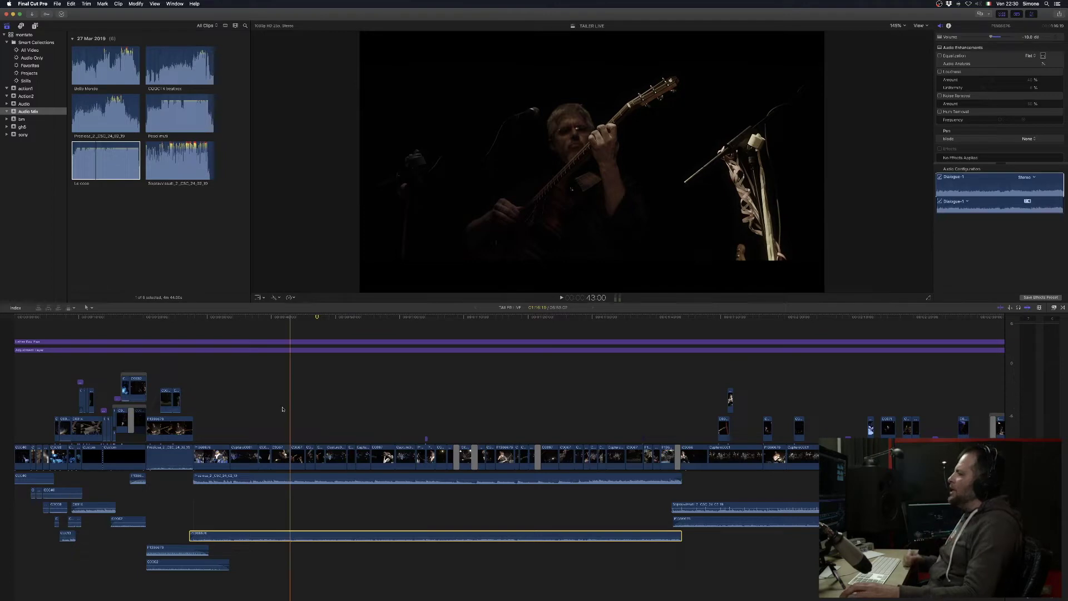
- Start an XML export of the TAILER LIVE project and set the Concerto laquidara folder on the external drive as destination
click(55, 4)
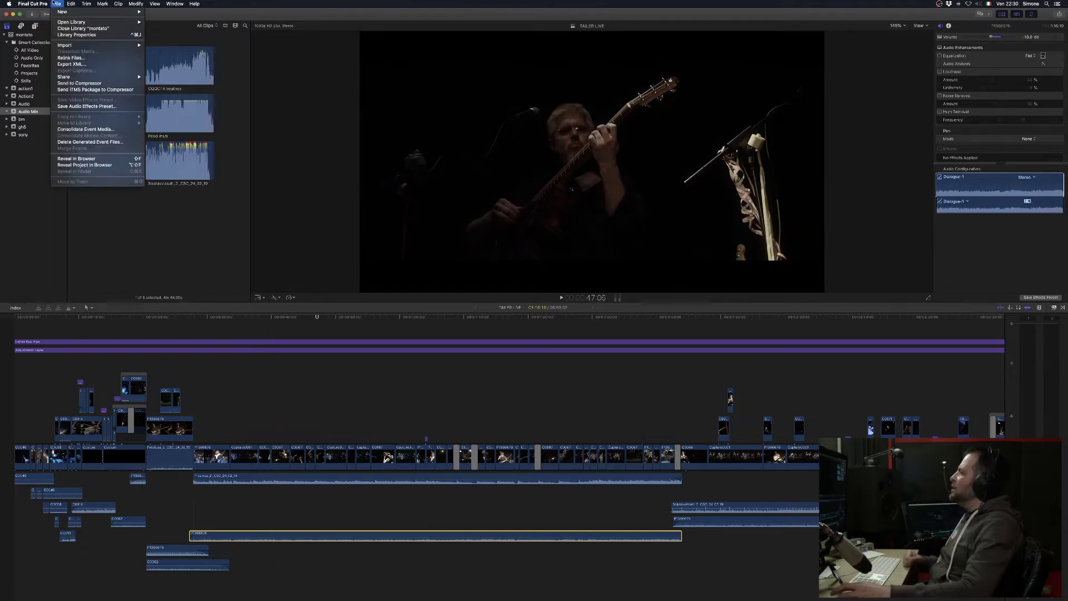
mouse_move(49, 4)
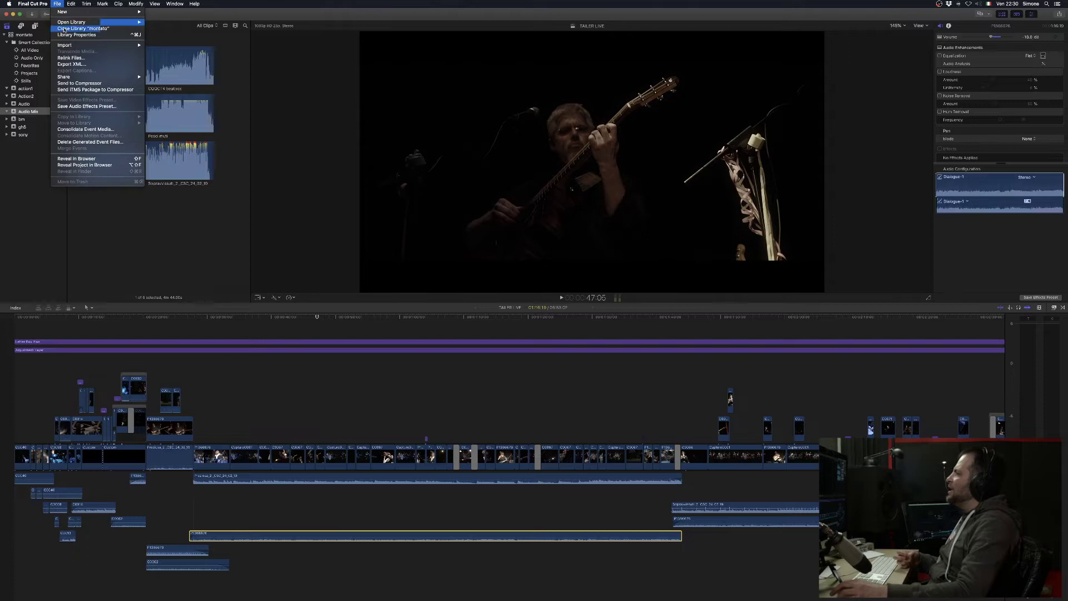
click(82, 65)
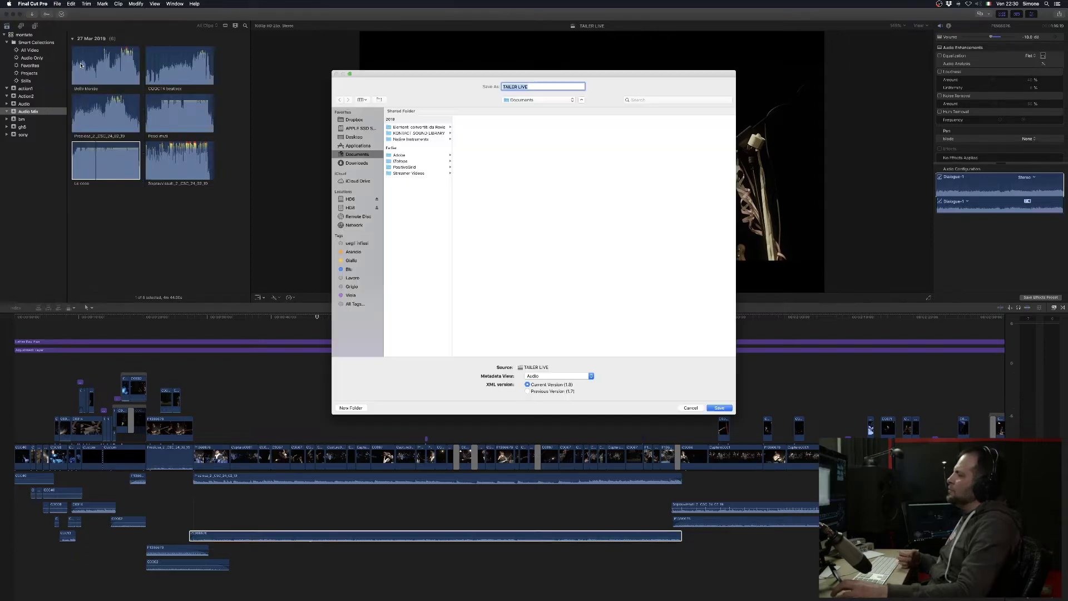
click(350, 207)
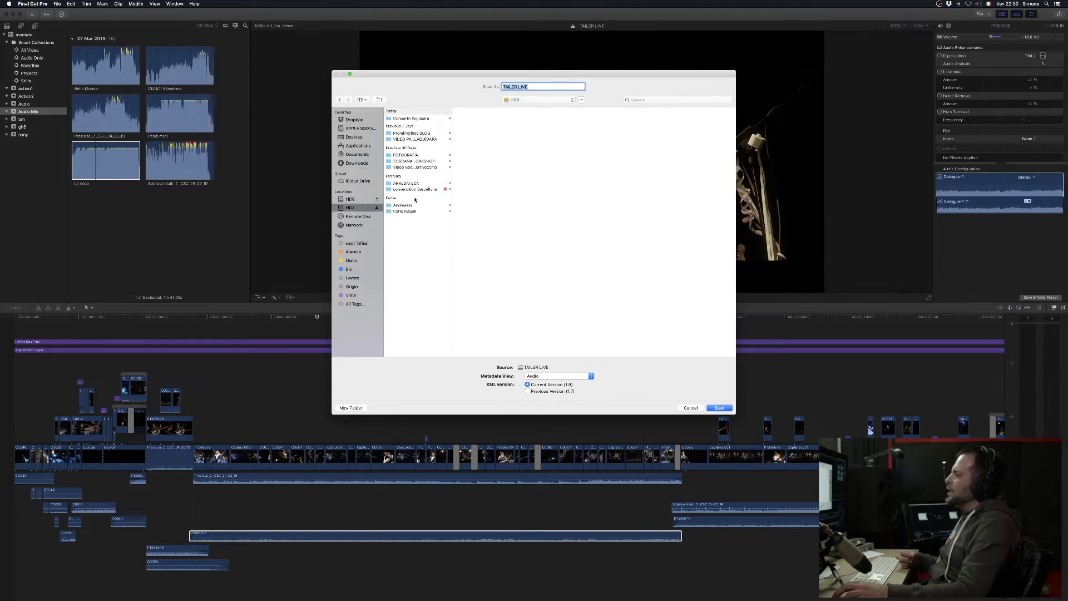
click(410, 118)
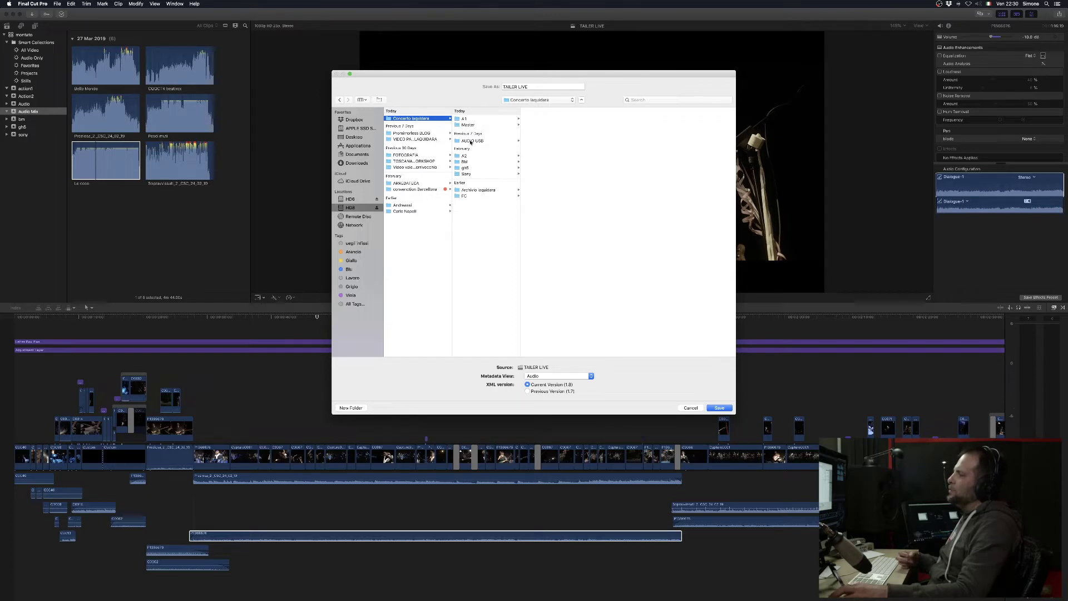
- Create a folder named AUDIO LOGIC inside the destination and save the TAILER LIVE XML in it
click(351, 407)
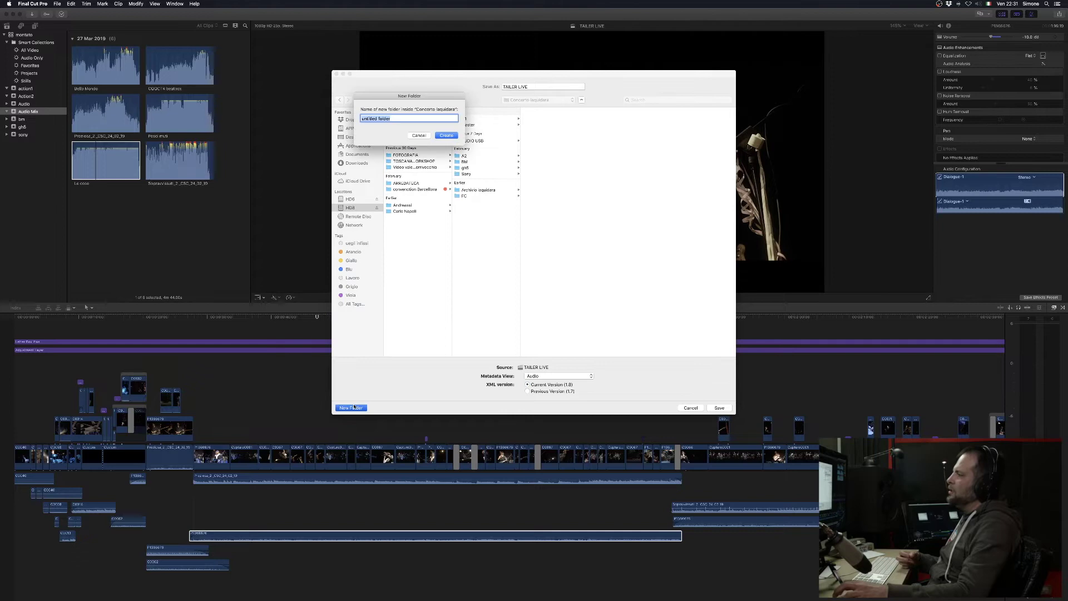
text(AU)
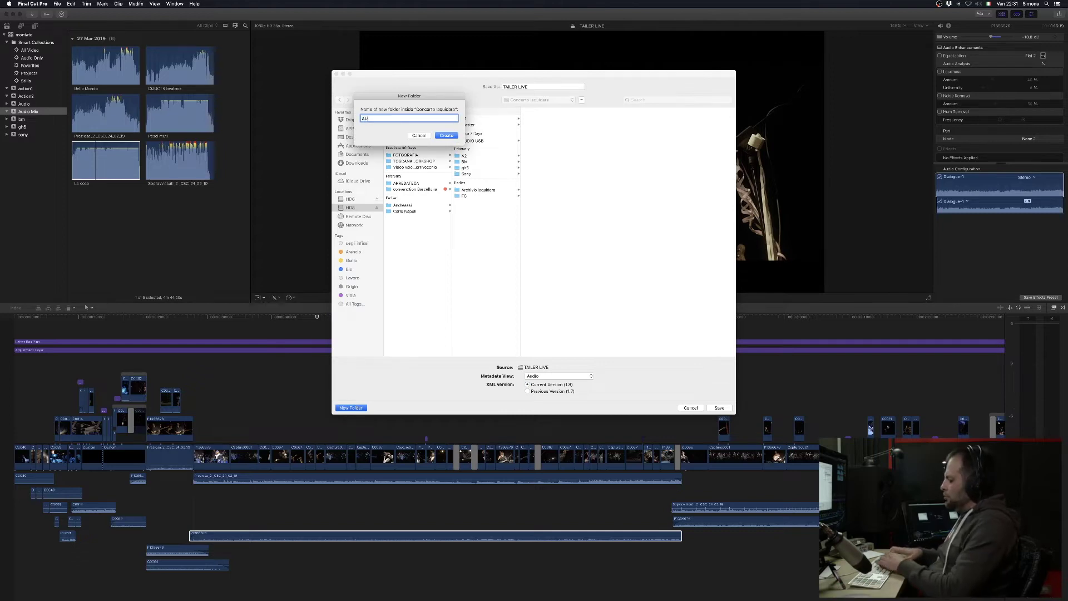
text(DIO LOGIC)
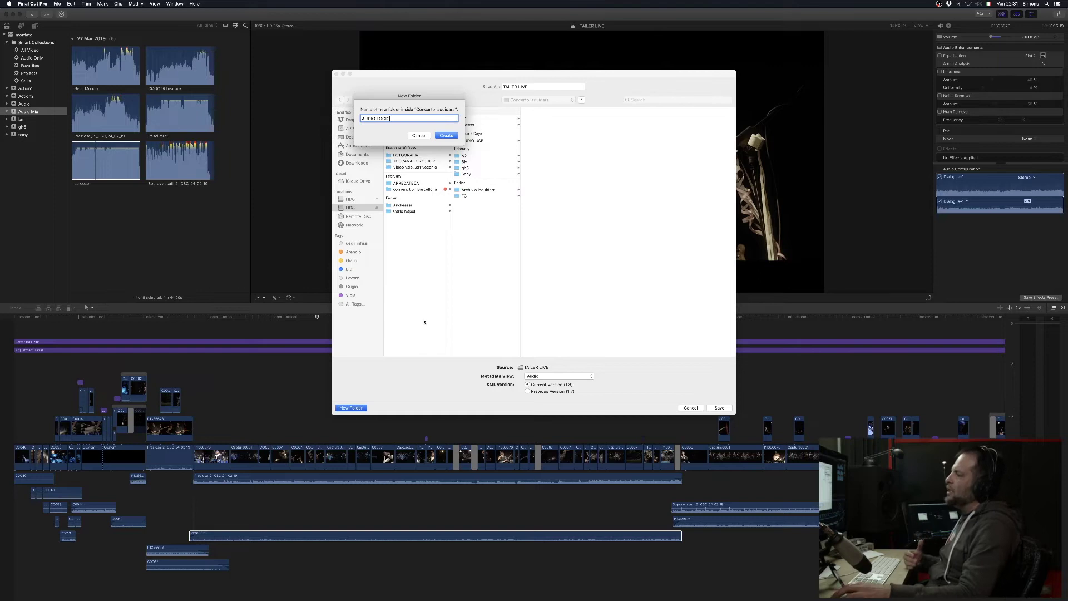
click(445, 136)
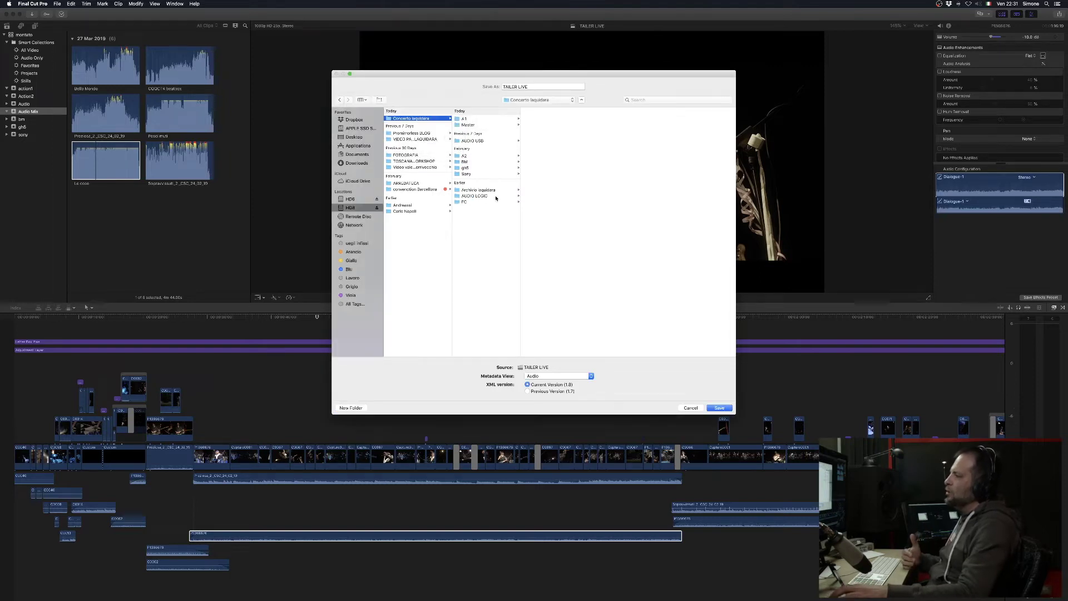
click(476, 196)
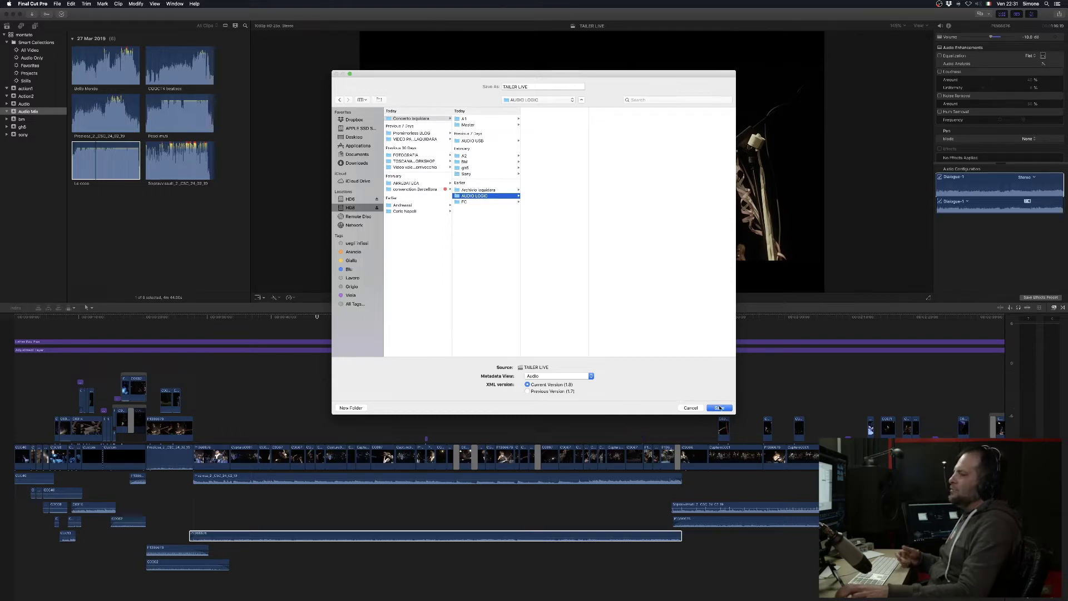
click(720, 408)
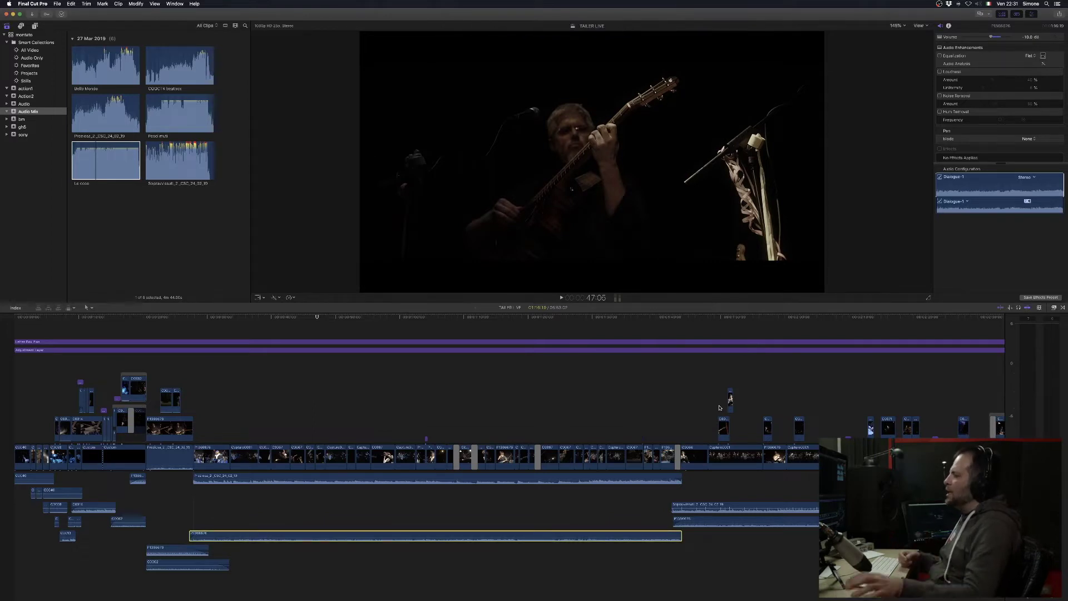
- Switch to Finder and check the exported TAILER LIVE.fcpxml file in the AUDIO LOGIC folder
key(super+Tab)
key(super+Tab)
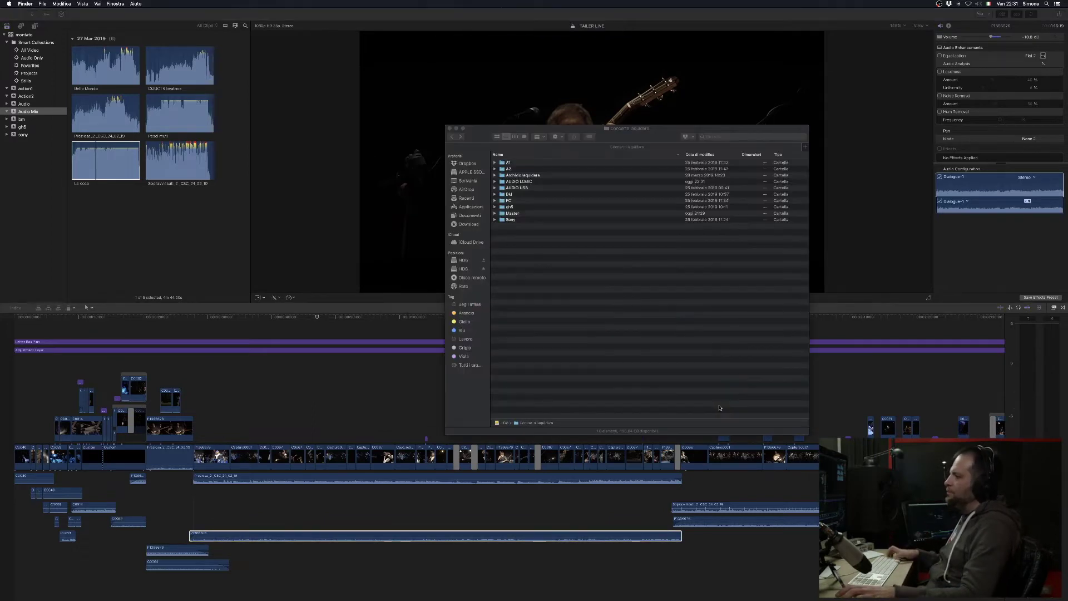
double_click(520, 182)
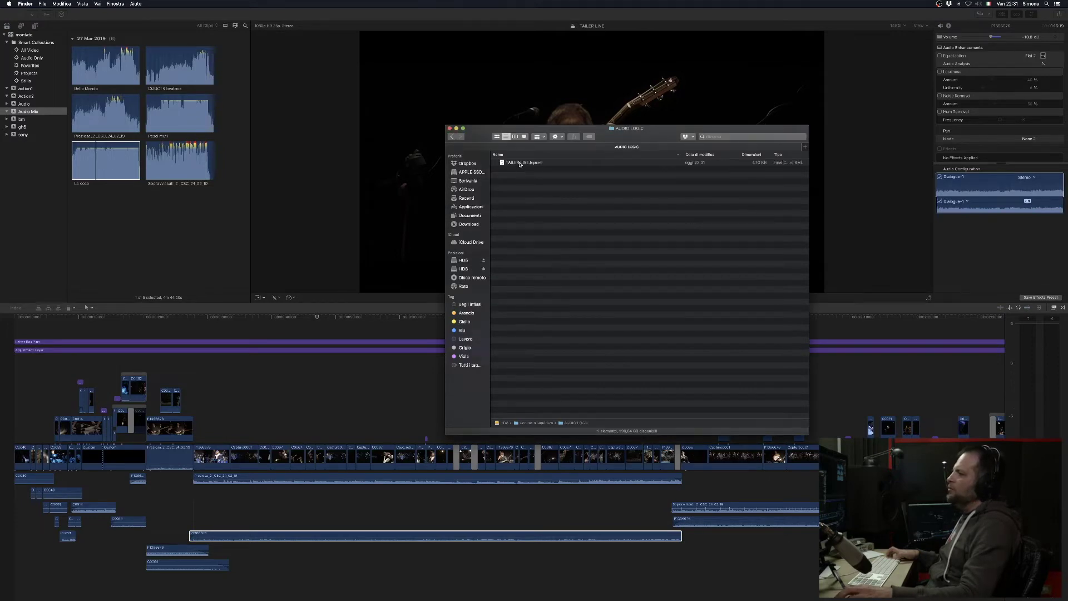
click(513, 166)
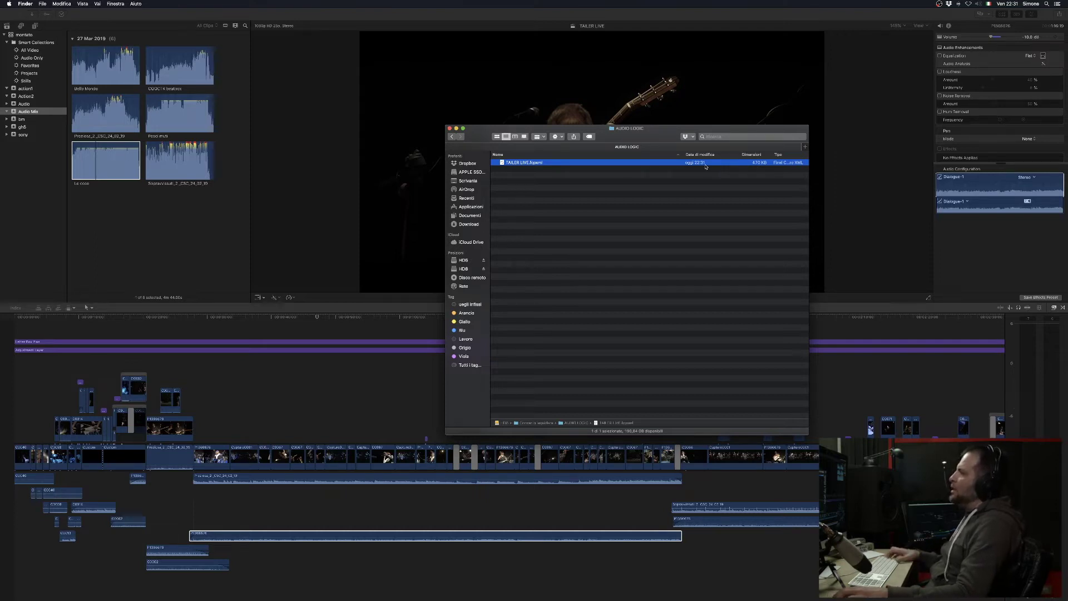
- Launch Logic Pro X and create a new empty project
click(309, 166)
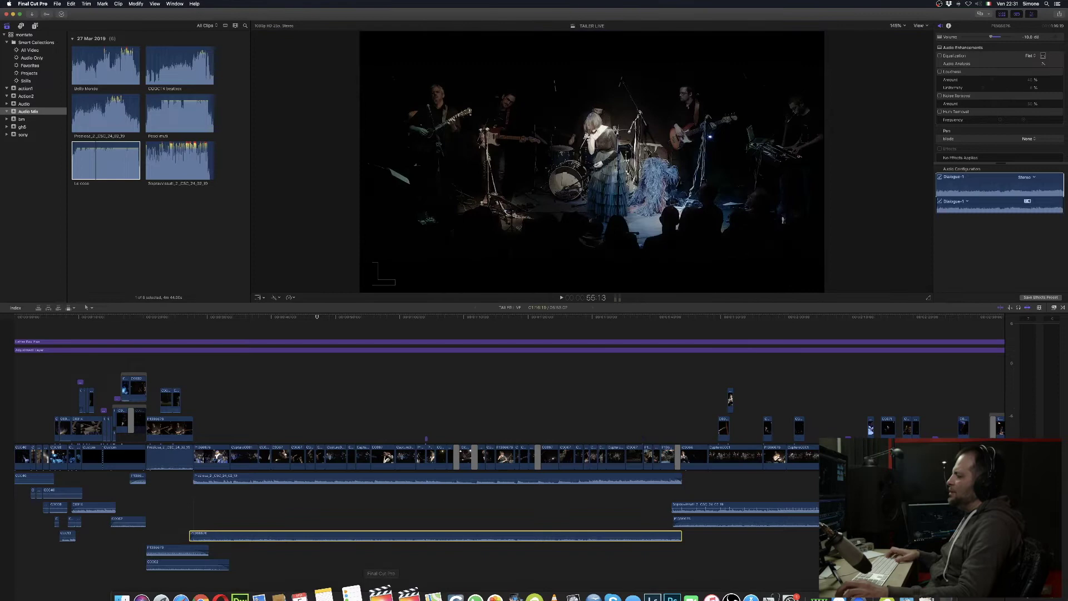
click(552, 582)
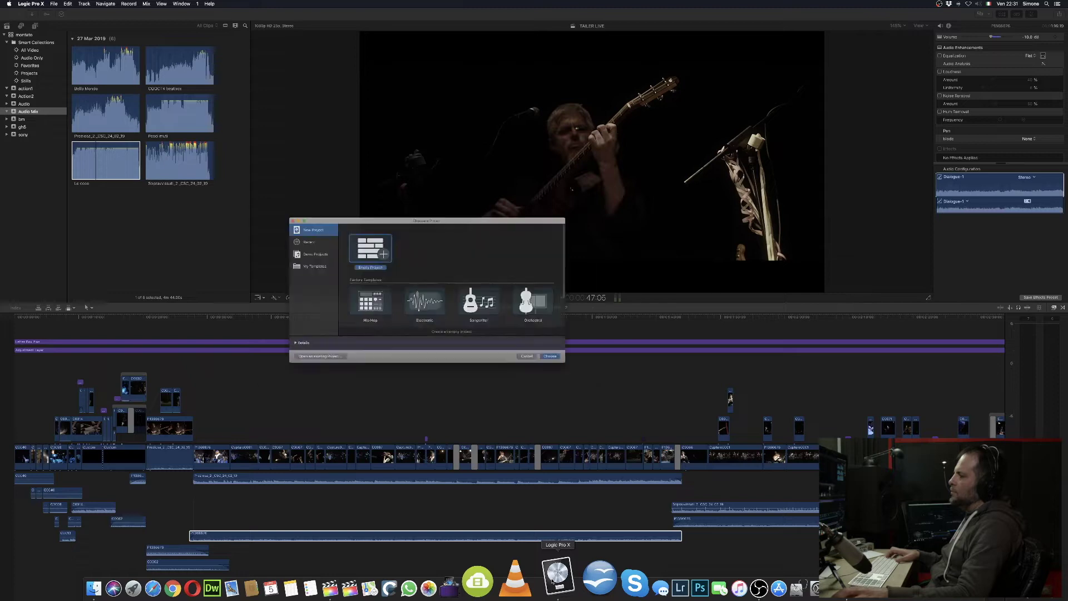
double_click(356, 243)
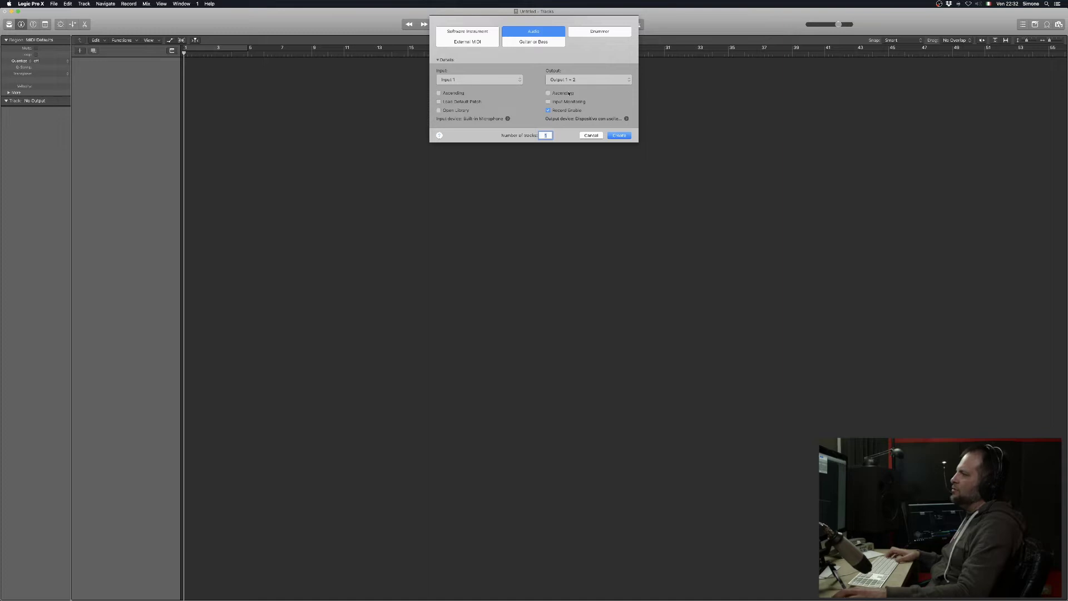
- Add one software instrument track with an Empty Channel Strip and close the Musical Typing window
click(472, 32)
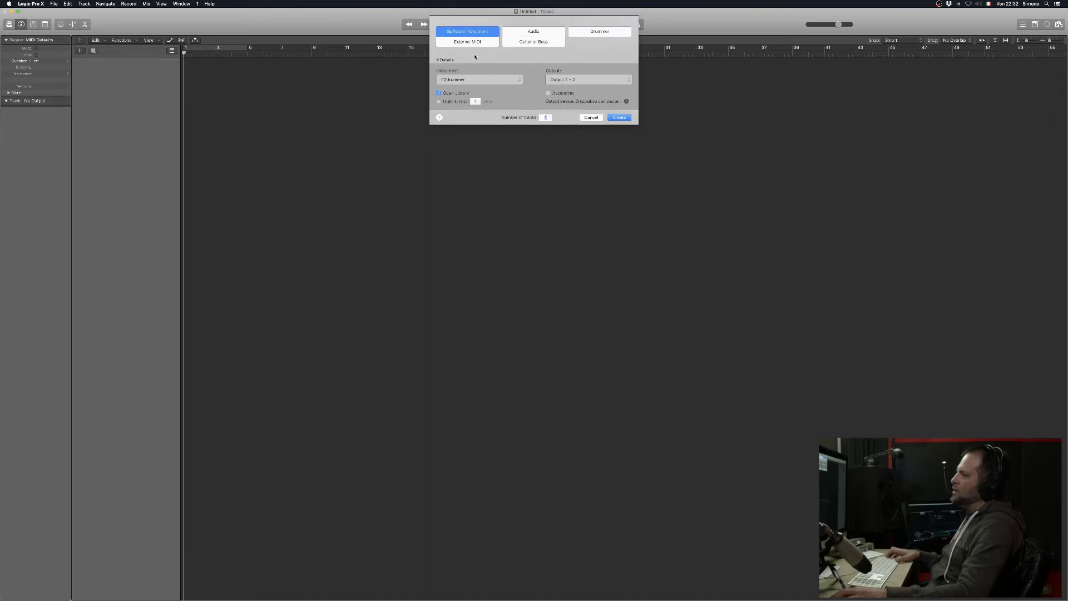
click(484, 80)
click(476, 93)
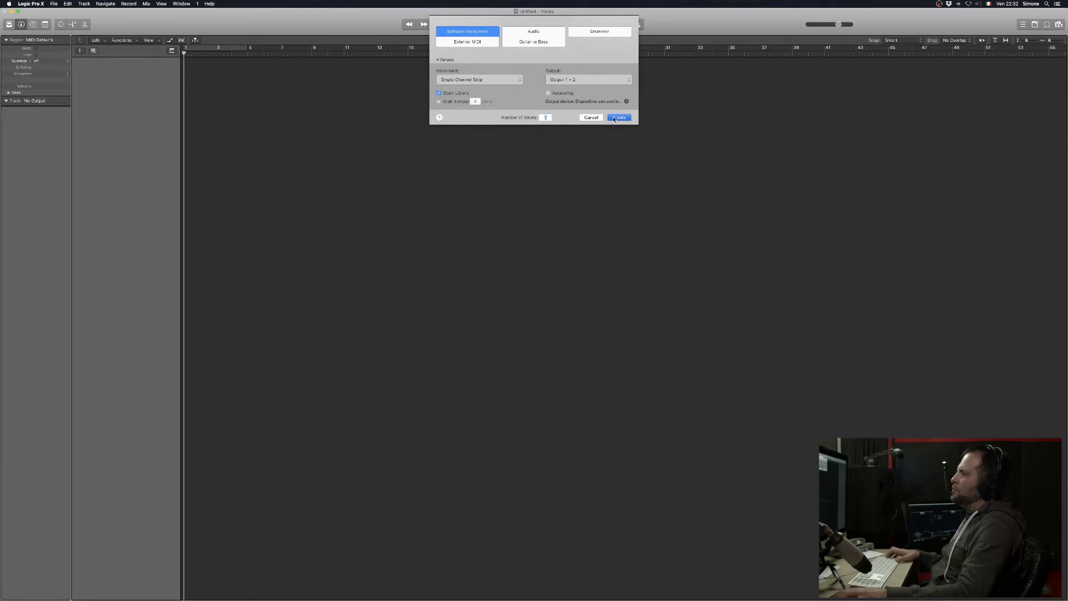
click(619, 117)
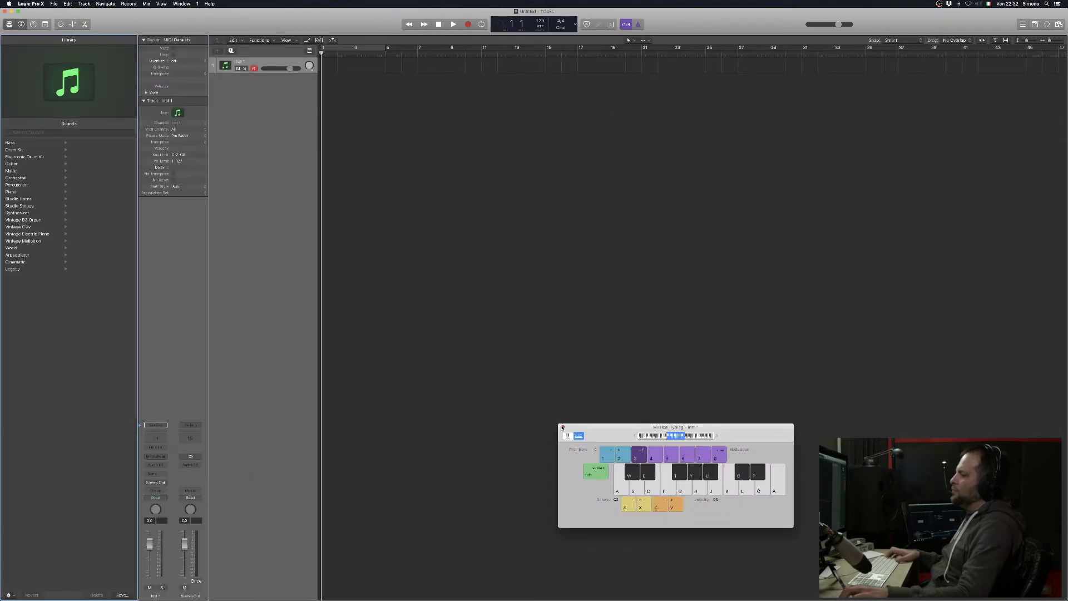
click(562, 427)
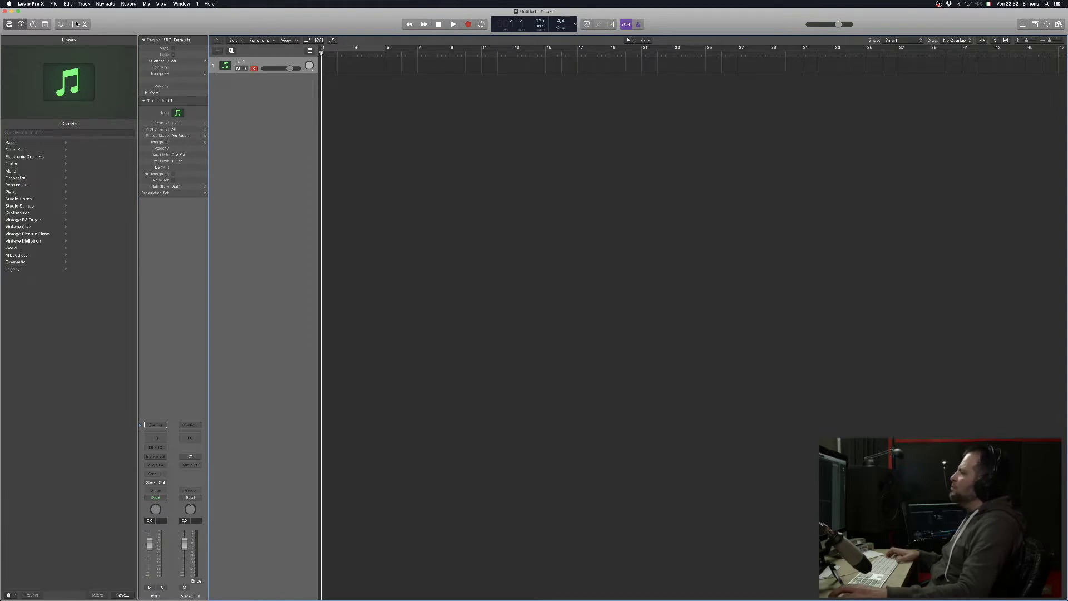
- Import the TAILER LIVE Final Cut Pro XML from the AUDIO LOGIC folder, switching the project sample rate to 48,000
click(56, 4)
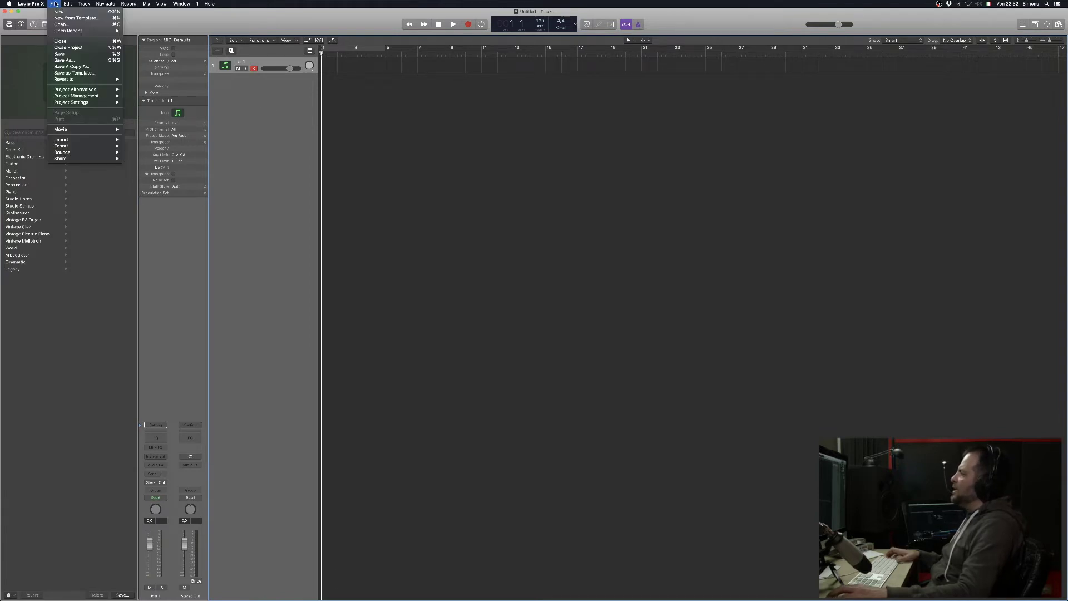
mouse_move(69, 140)
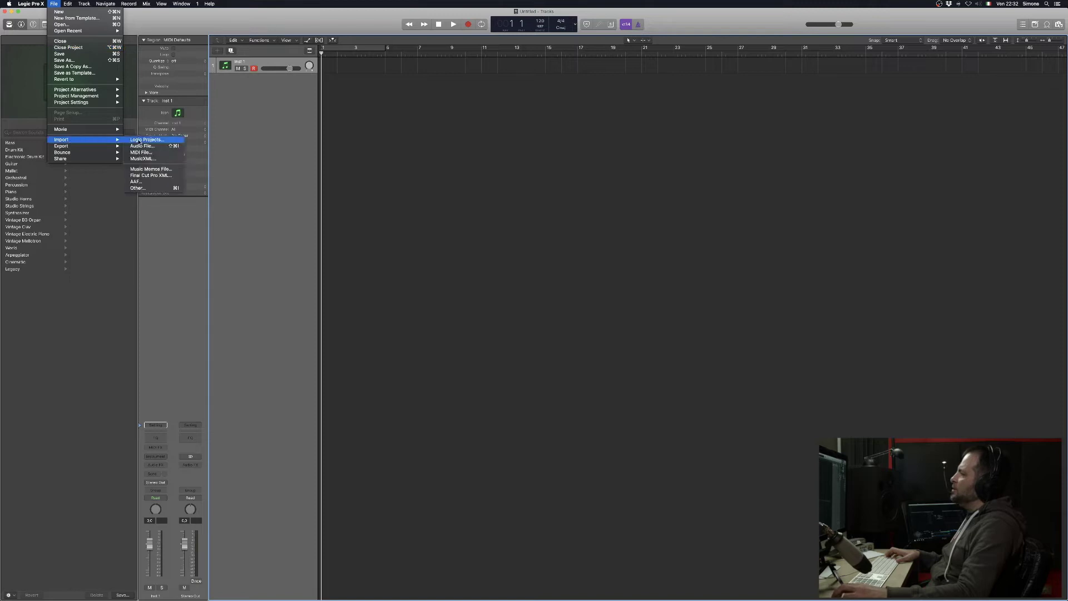
click(161, 177)
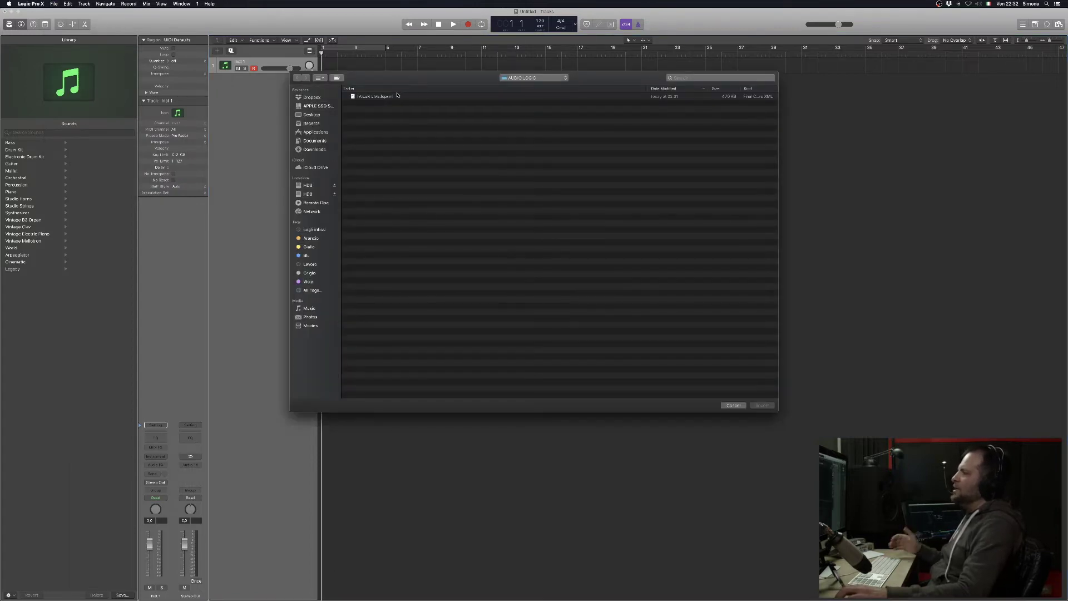
click(375, 97)
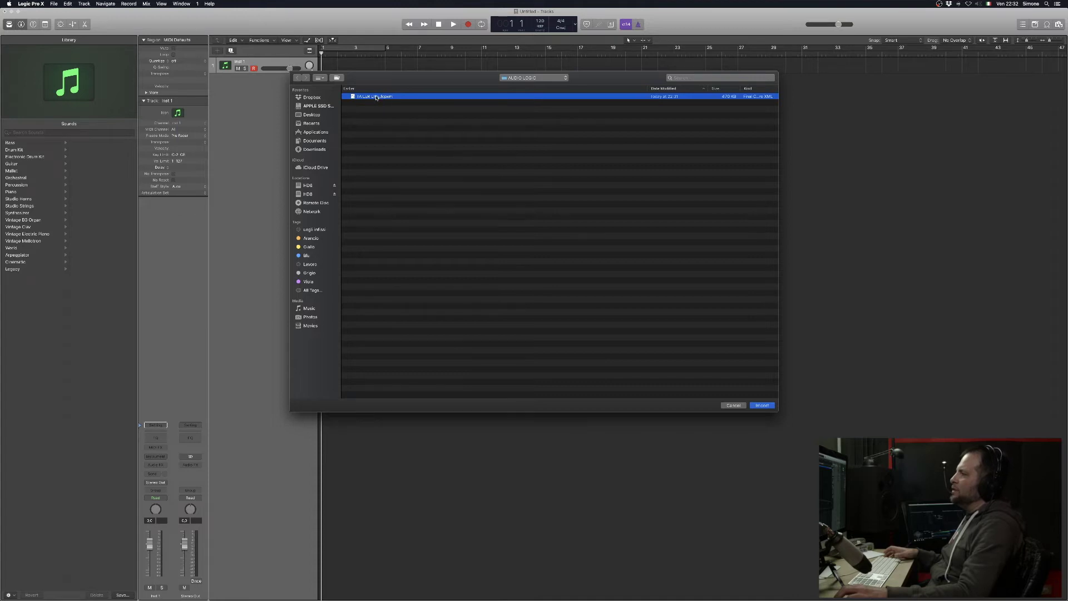
click(524, 78)
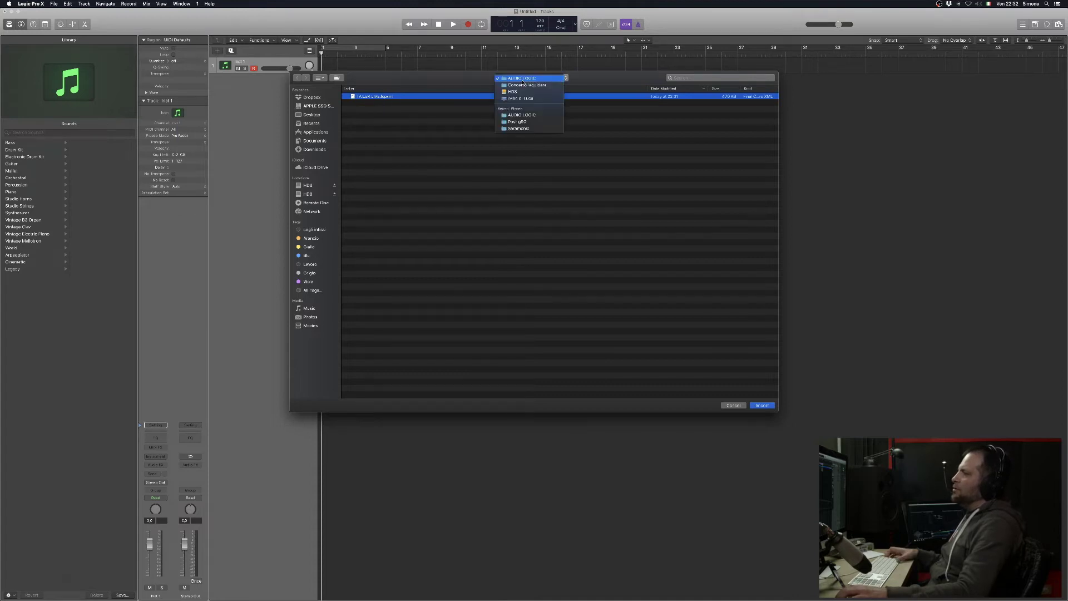
click(531, 81)
click(762, 405)
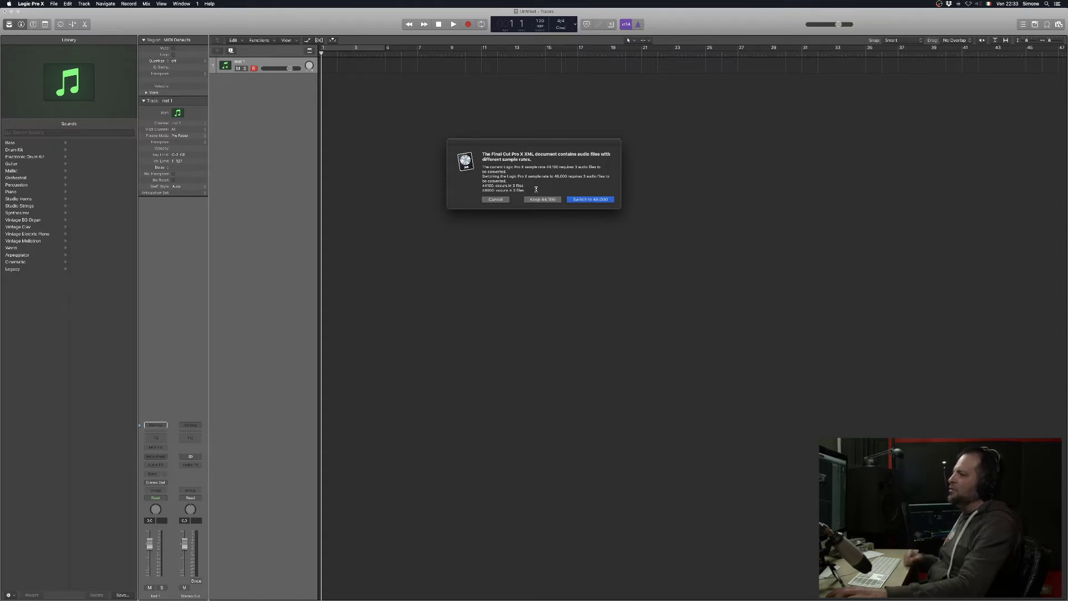
click(596, 199)
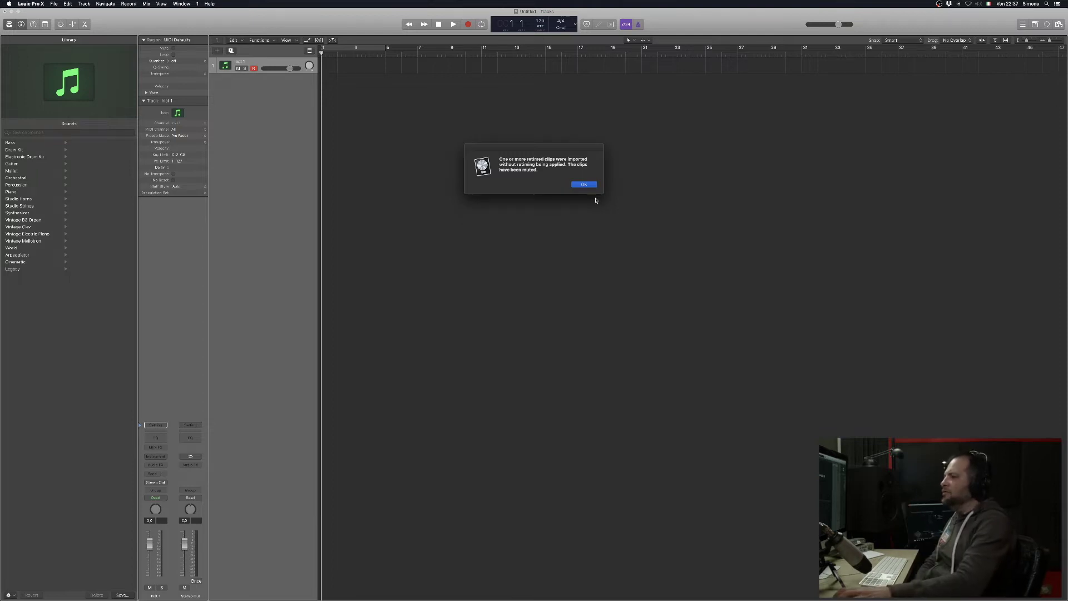
click(593, 184)
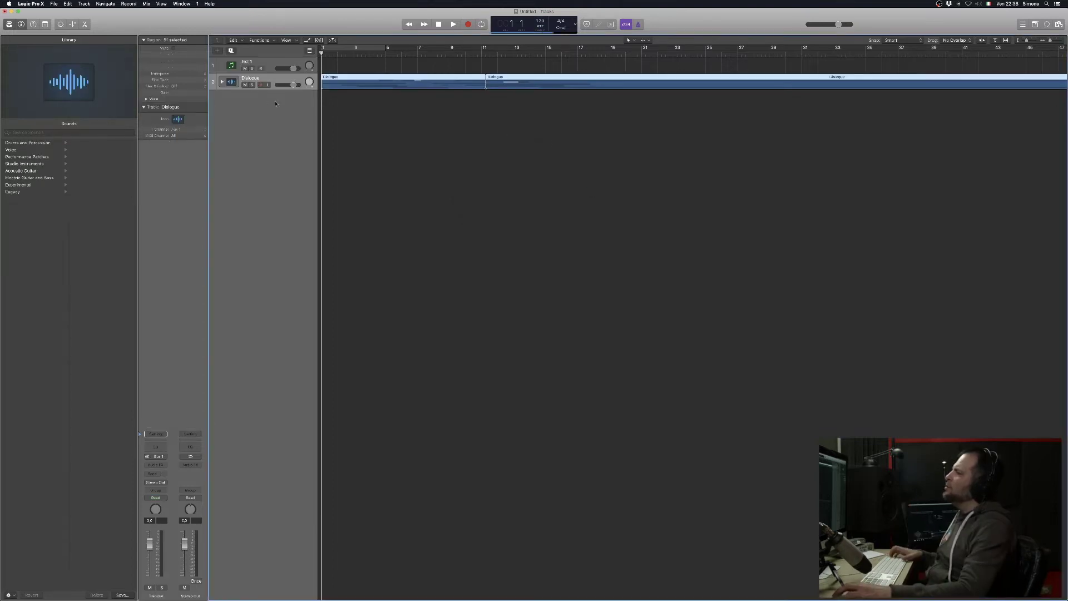
- Expand the Dialogue track stack, hide the Library, and enlarge the tracks with all imported regions fitted in the view
click(221, 83)
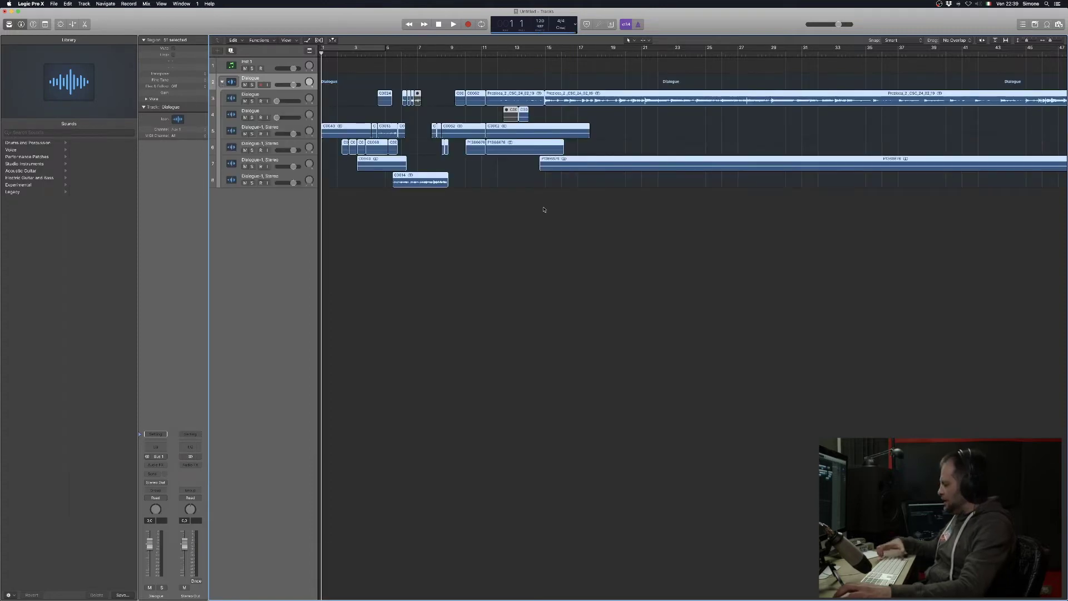
key(super+Down)
key(super+Down)
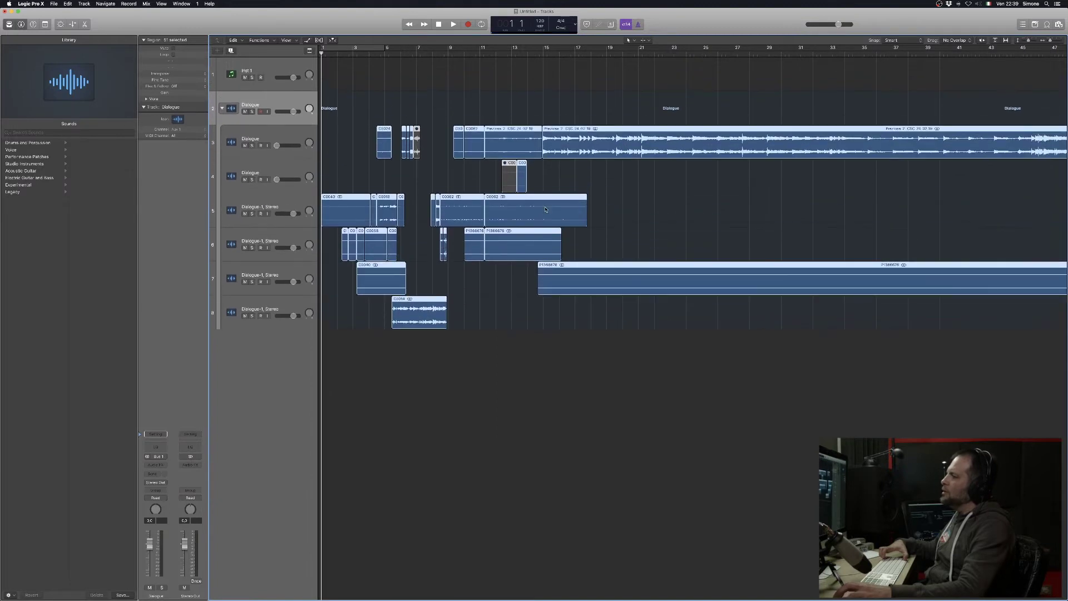
key(super+Right)
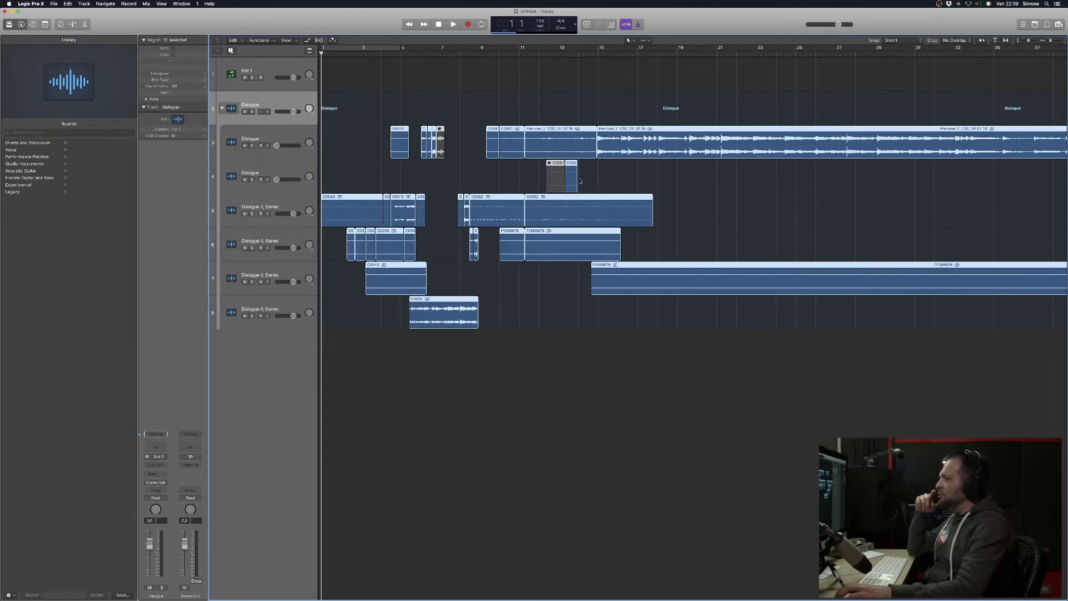
click(9, 25)
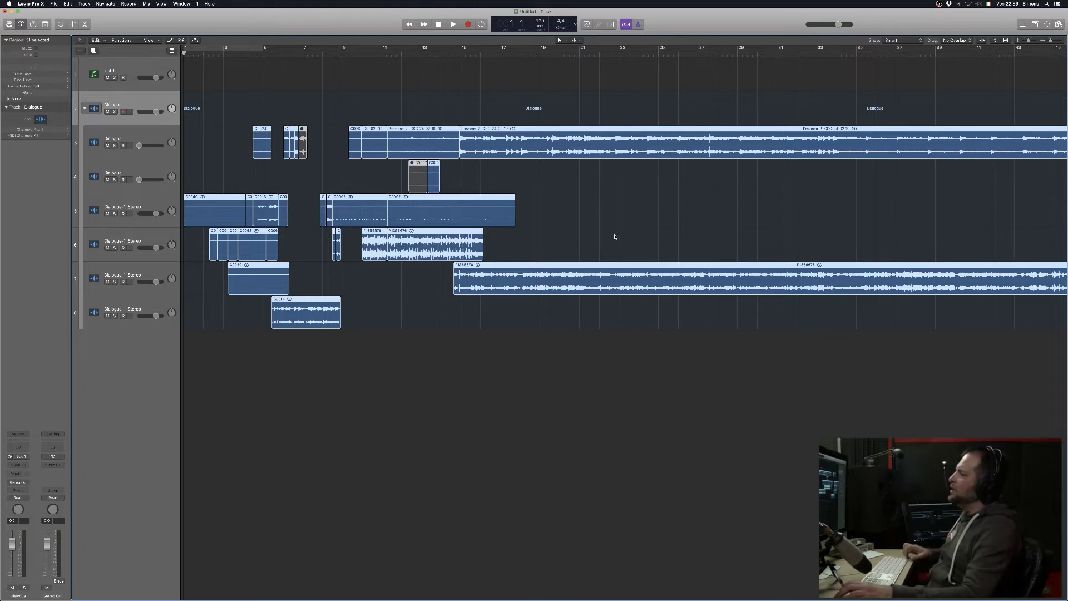
key(z)
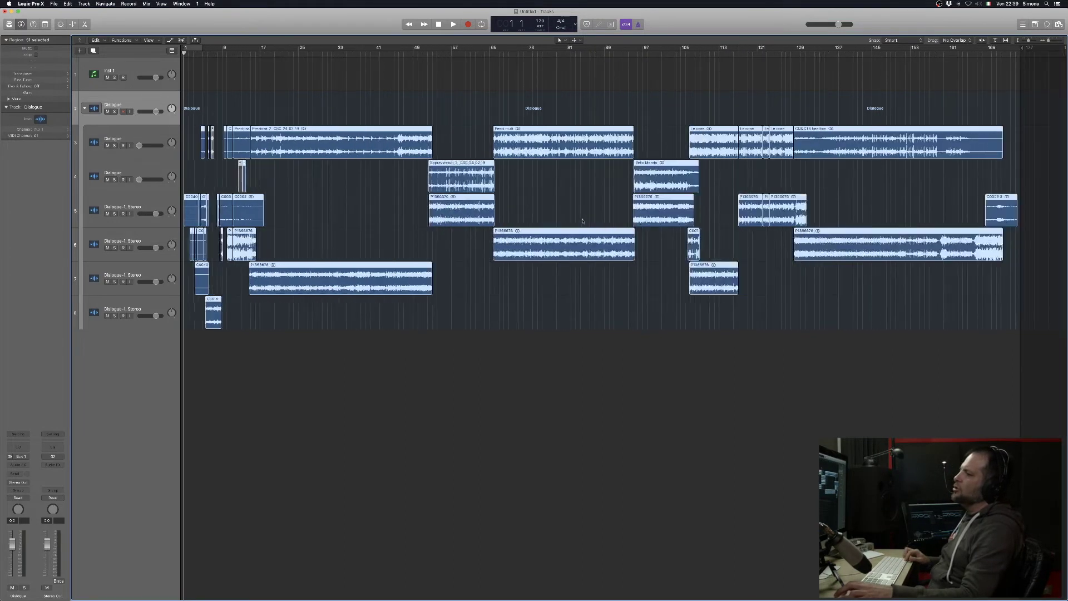
- Switch to Finder and add TAILER LIVE PREMASTER.mov from the Master folder to the project start, opening the movie and extracting its audio track
key(super+Tab)
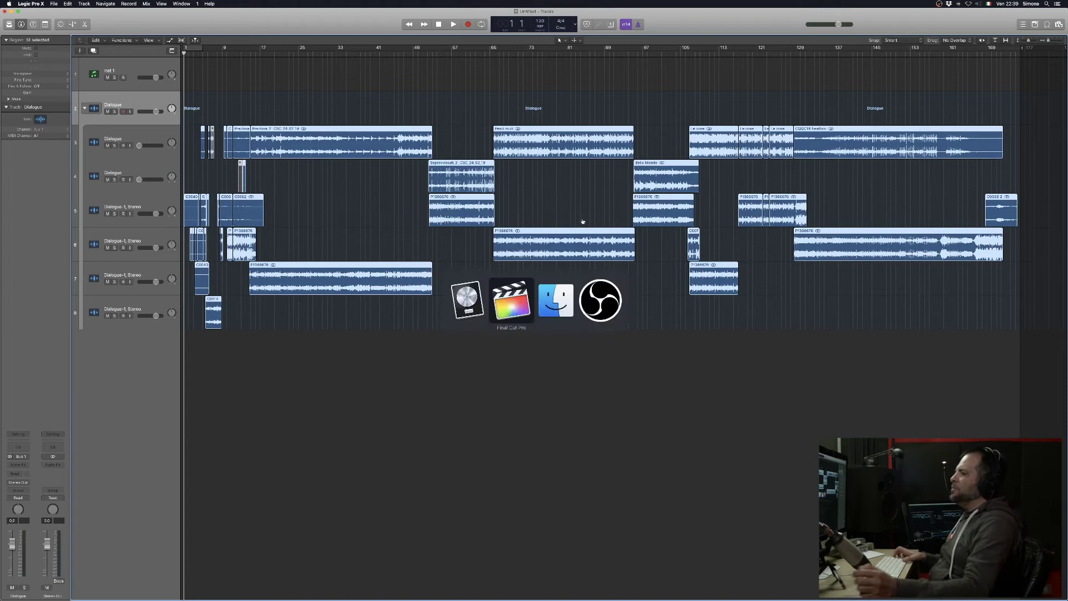
key(super+Tab)
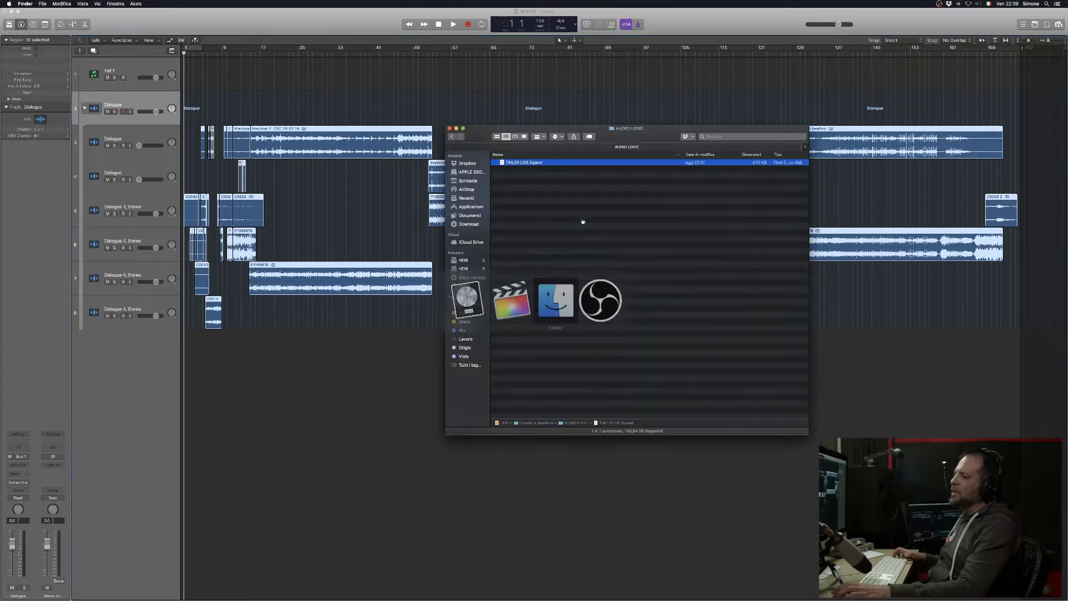
click(452, 137)
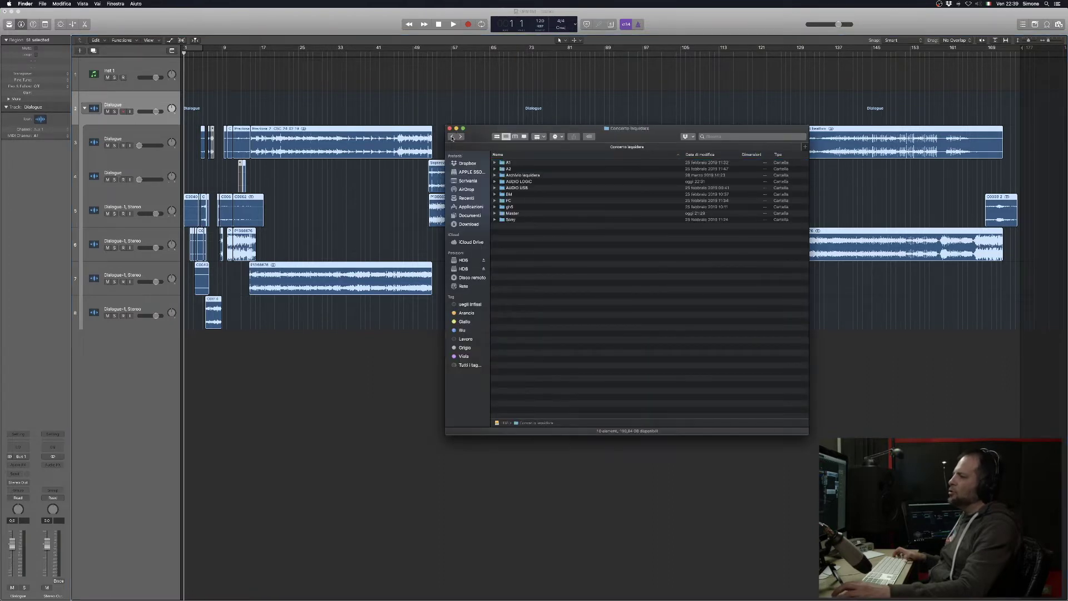
double_click(512, 214)
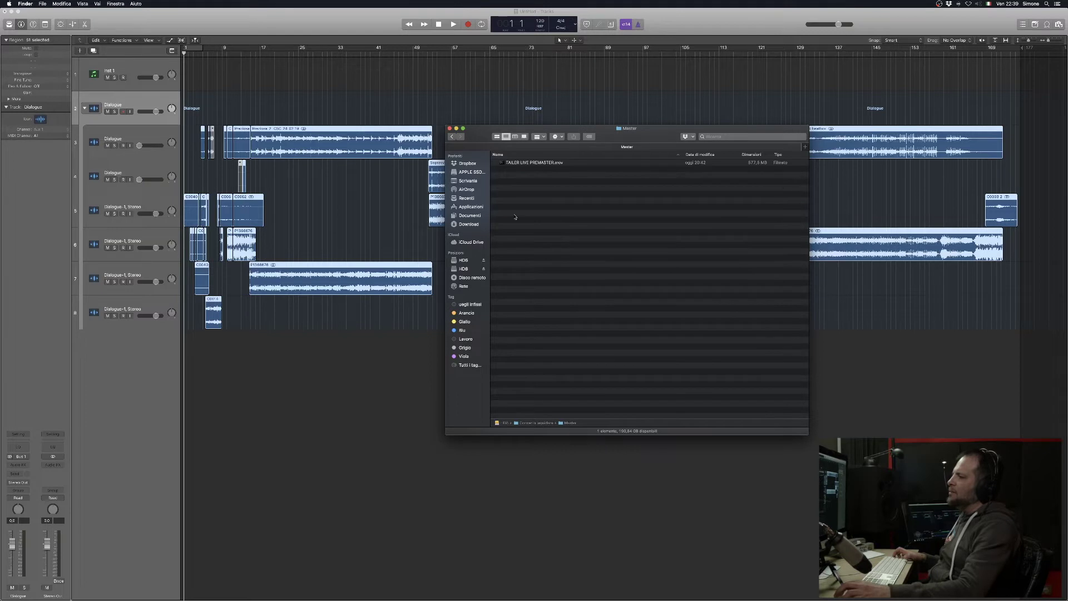
click(519, 163)
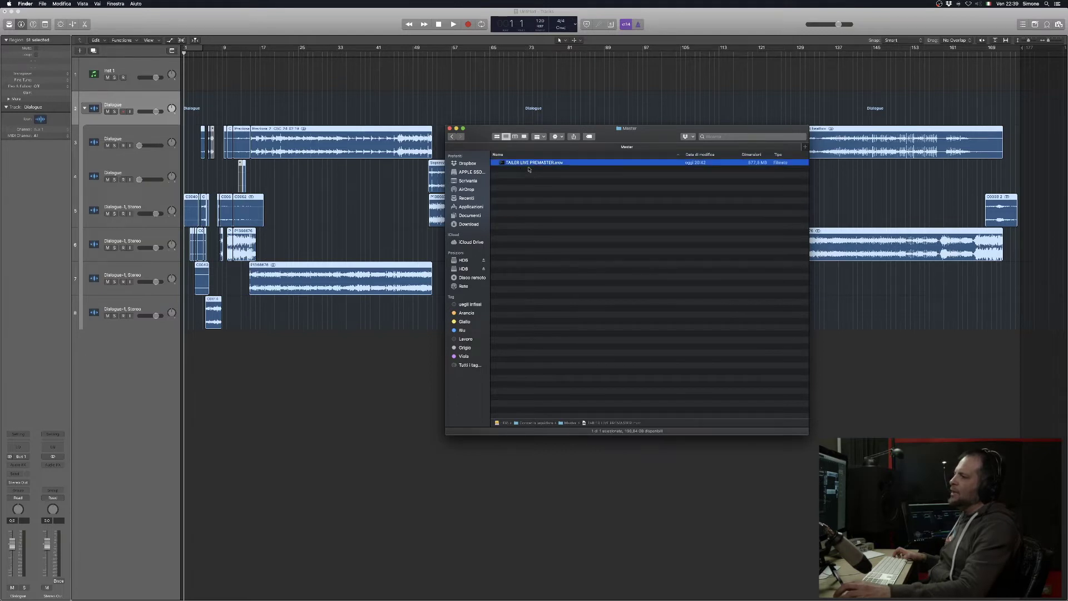
drag(536, 165, 184, 74)
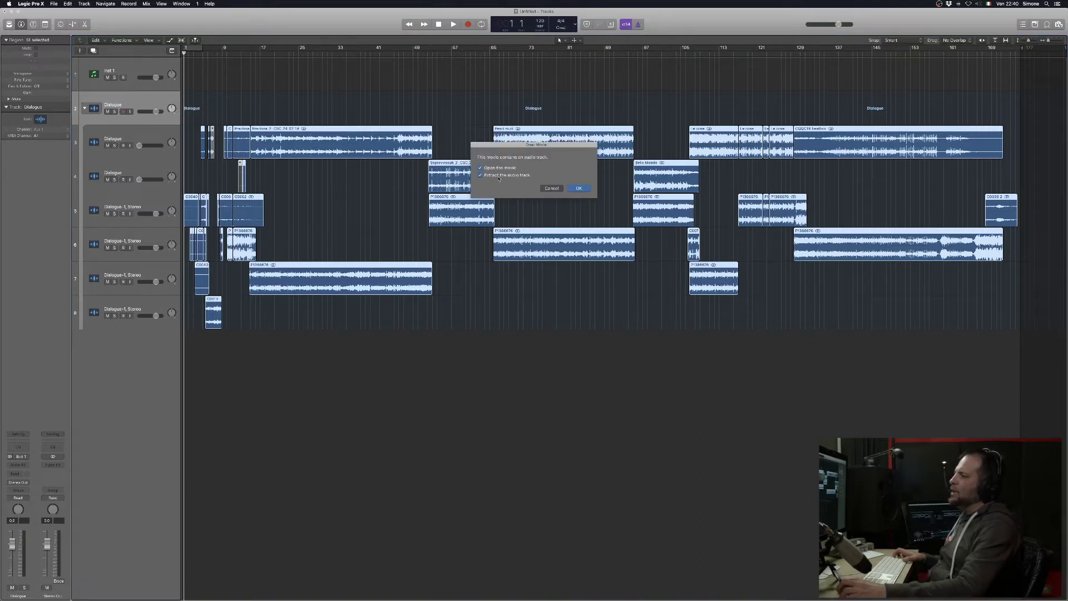
click(578, 189)
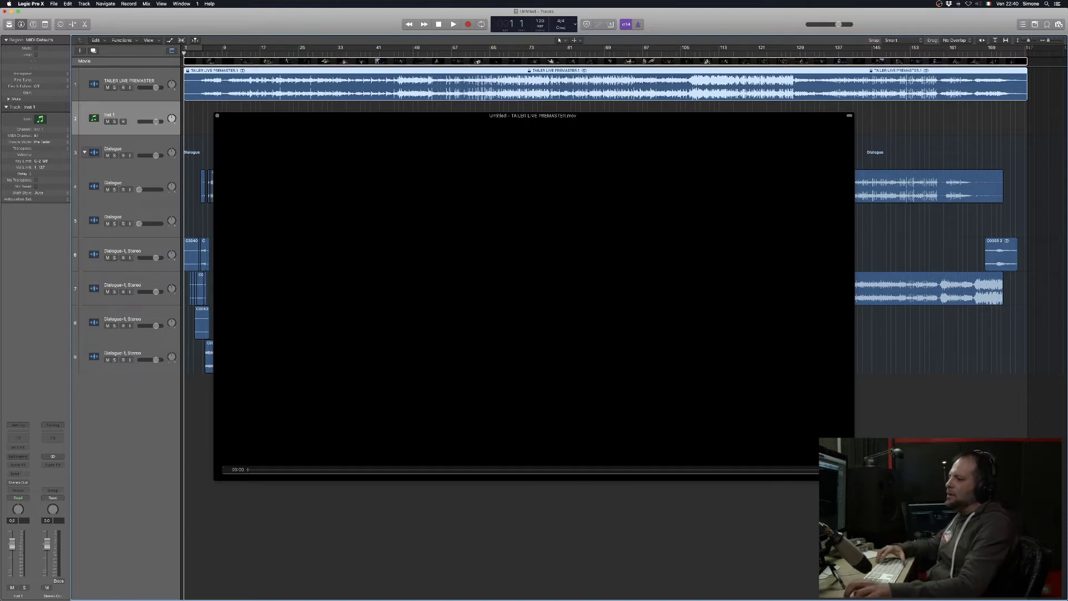
- Move the movie window clear of the regions and increase the Movie track's height to show large thumbnails
drag(478, 118, 922, 384)
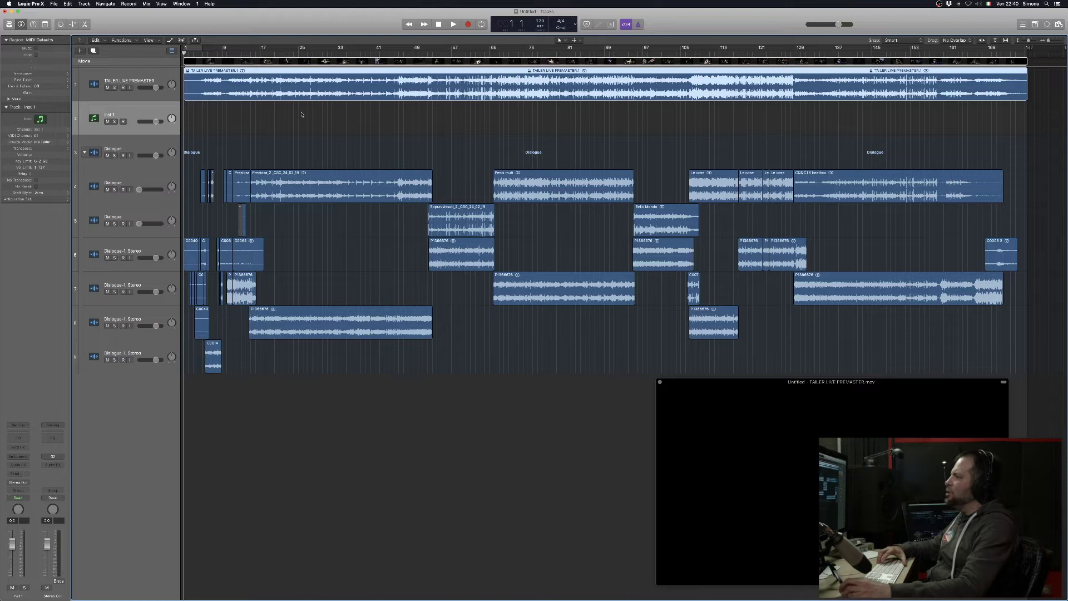
click(261, 74)
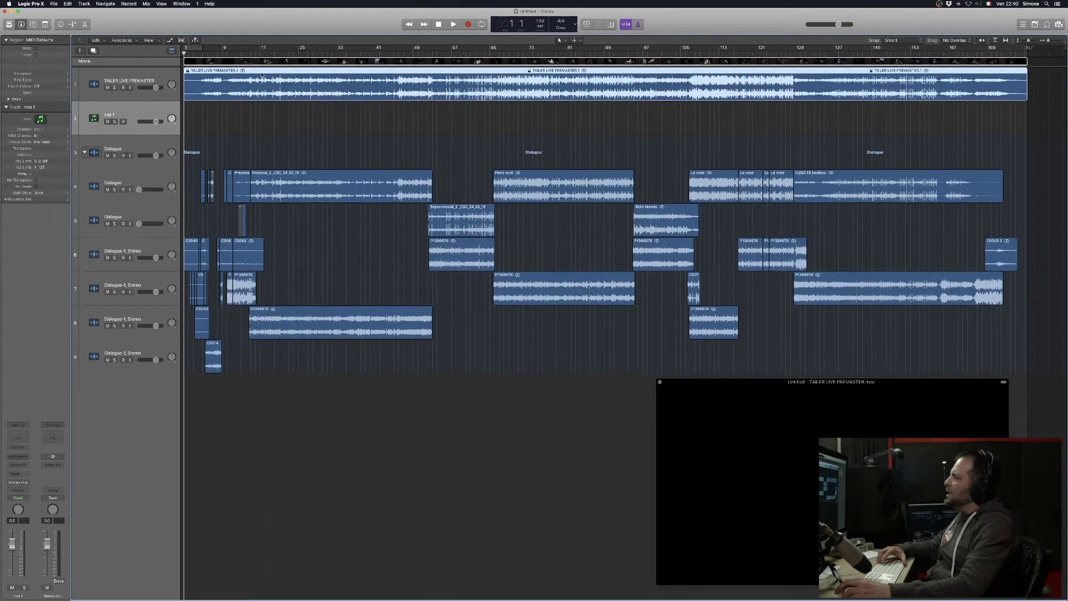
drag(142, 66, 152, 114)
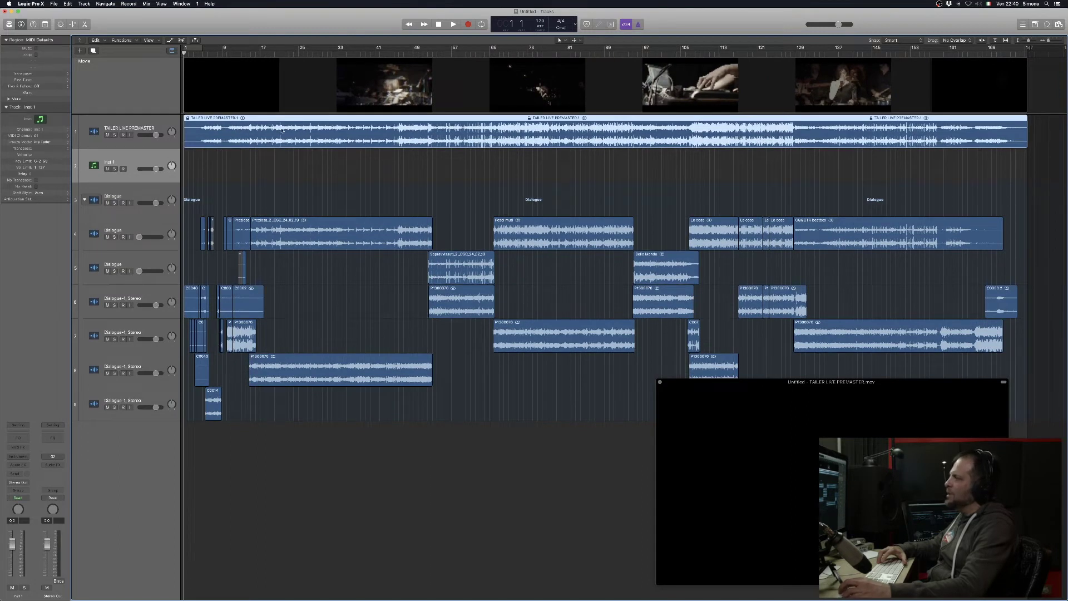
- Mute the TAILER LIVE PREMASTER audio track and play the imported tracks against the movie from about bar 106
click(127, 131)
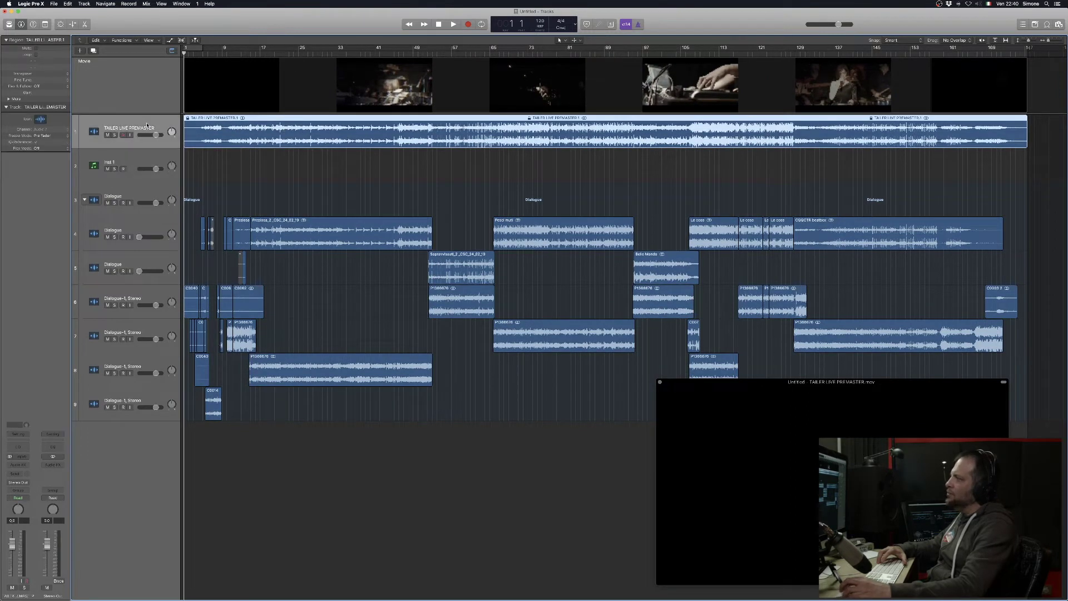
click(108, 135)
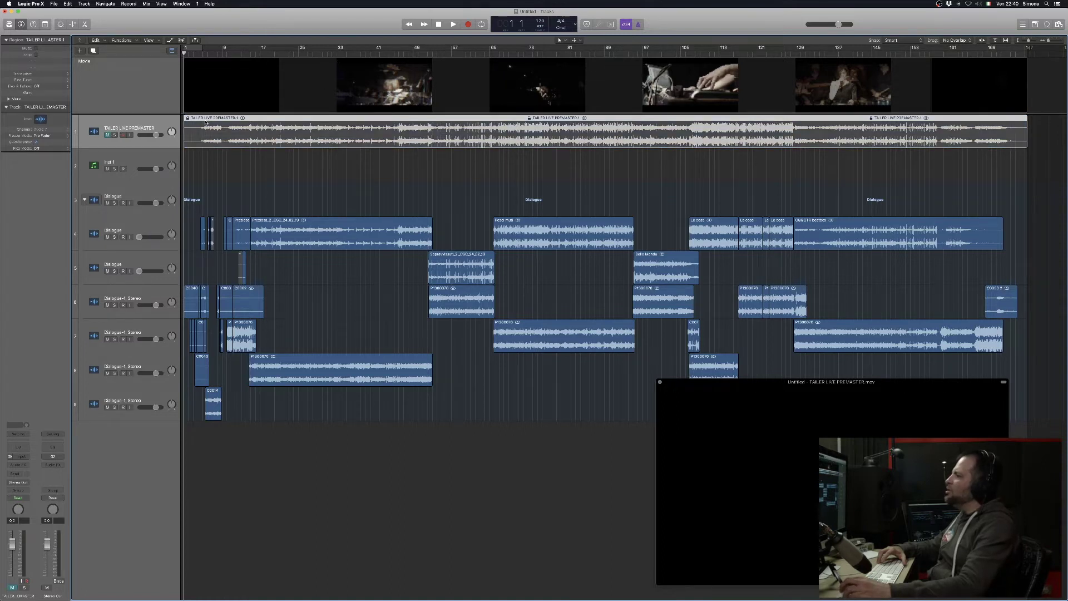
click(366, 54)
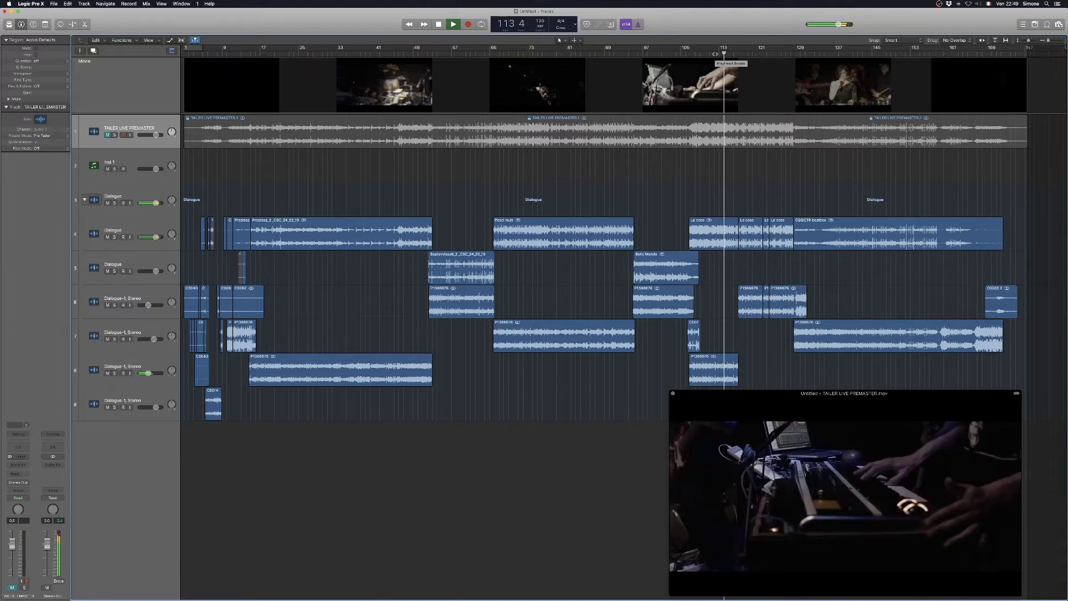
key(space)
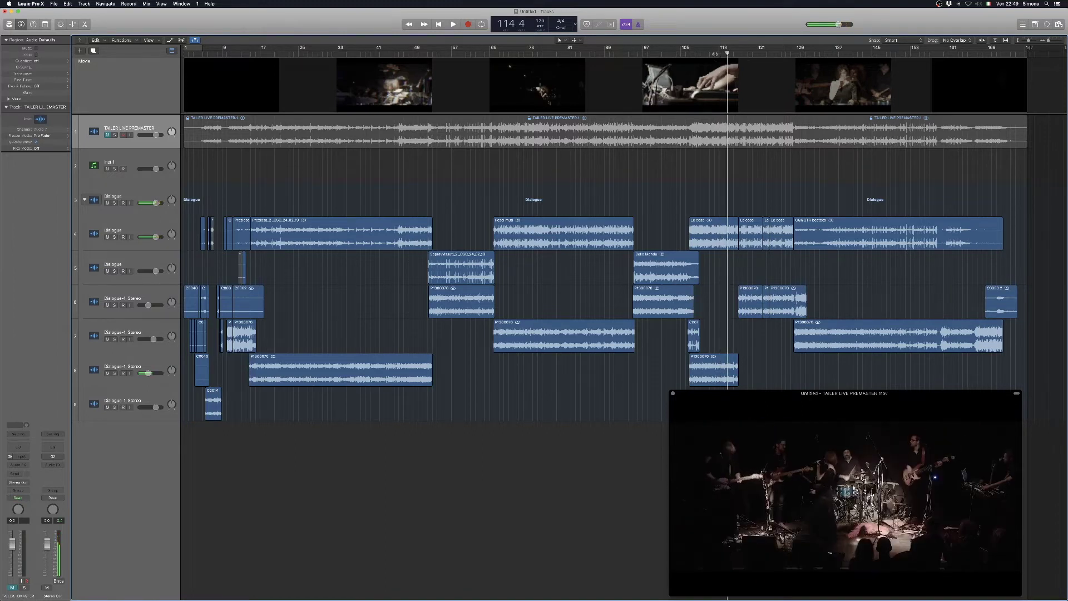
click(686, 52)
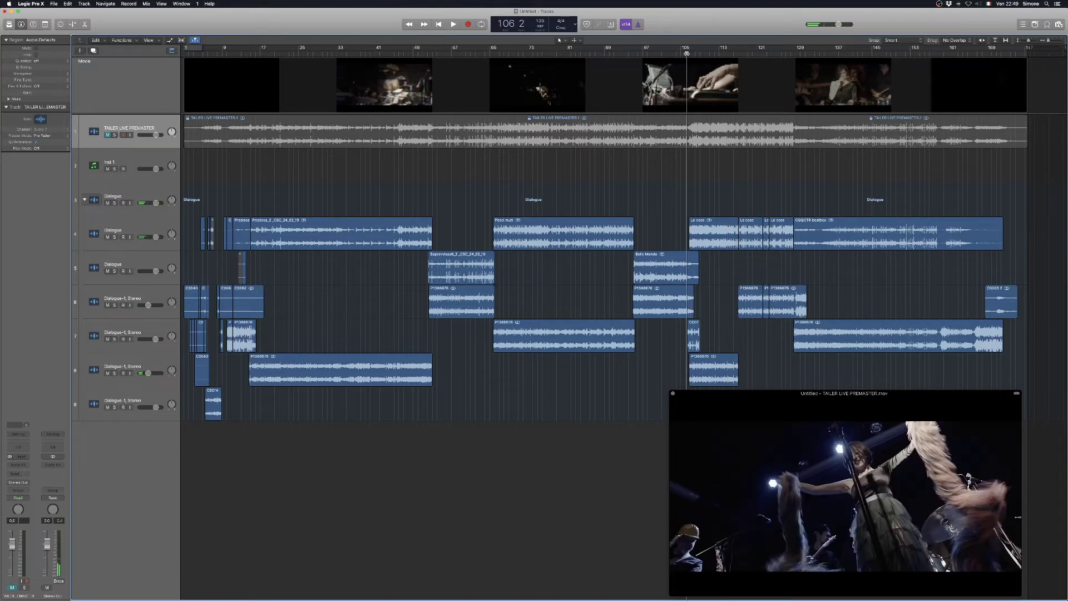
key(space)
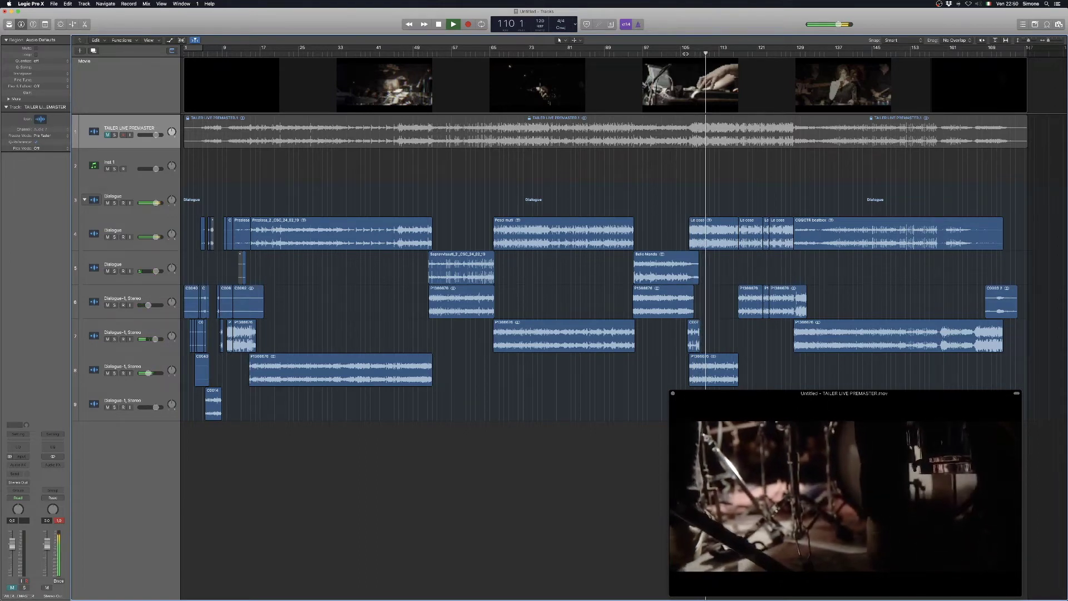
key(space)
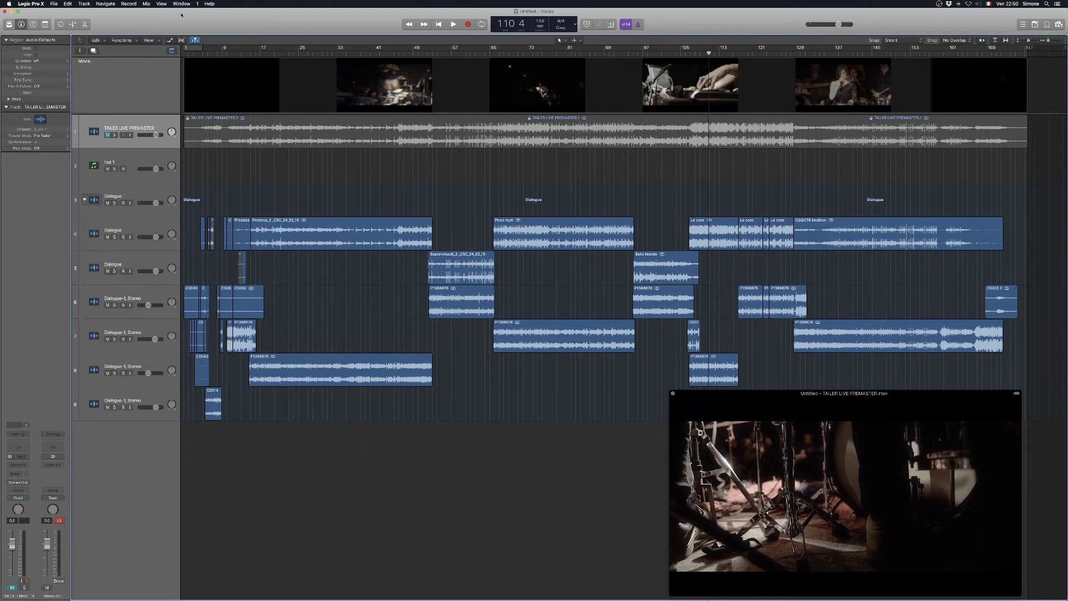
- Save the project as Concerto edit audio in the concert folder's AUDIO LOGIC folder on HD8, as a package that includes the audio files
click(53, 3)
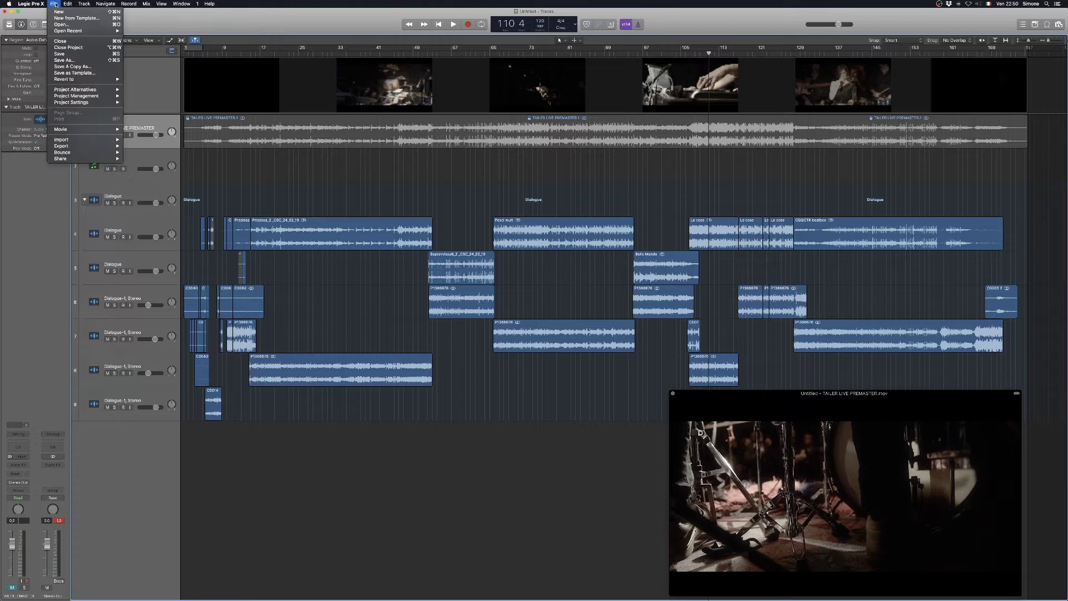
click(69, 61)
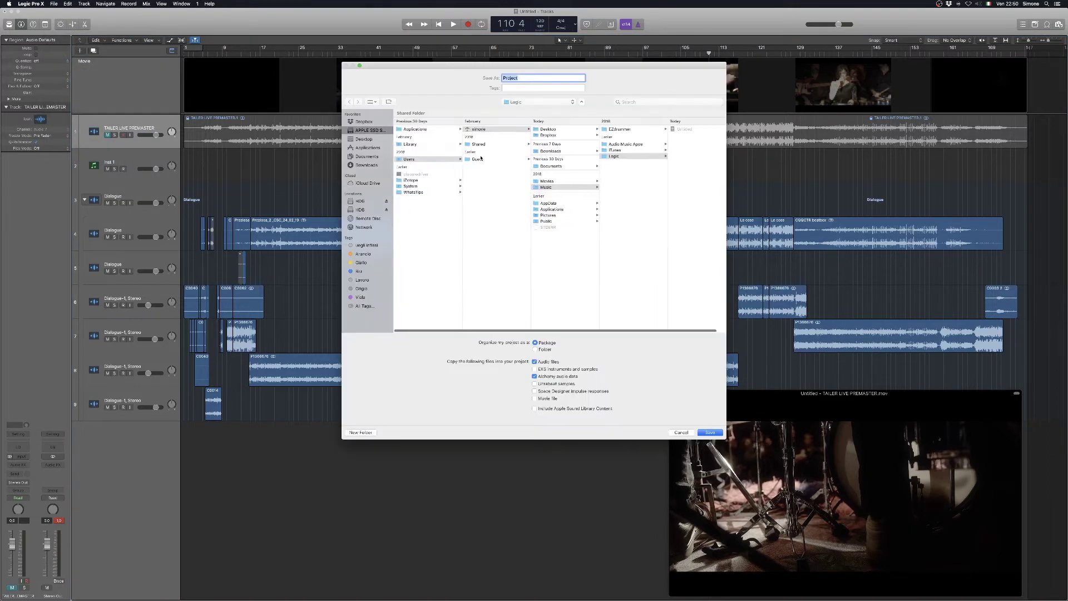
click(365, 209)
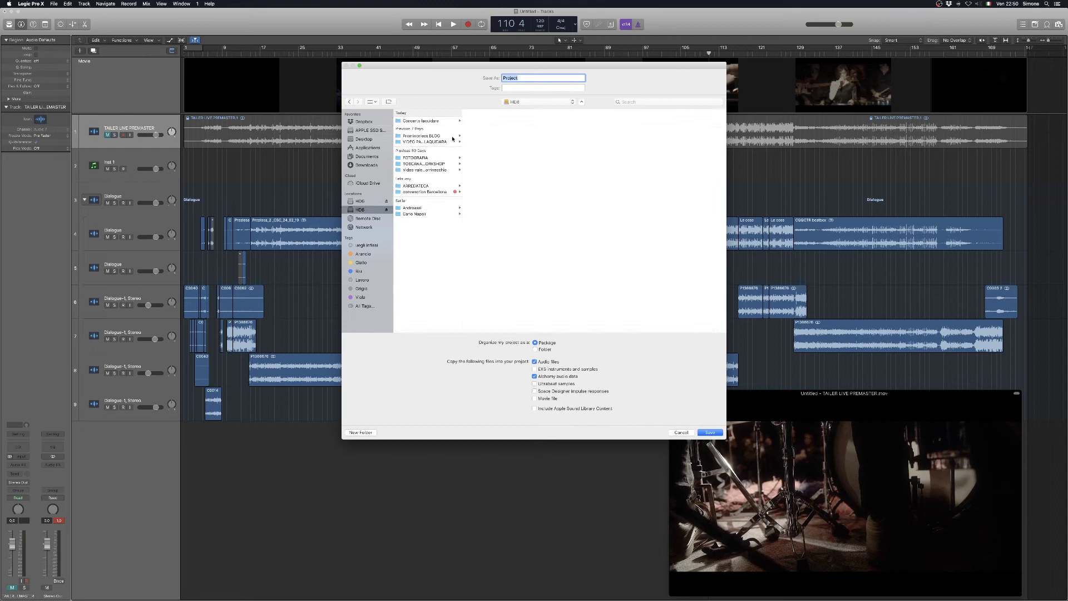
click(432, 121)
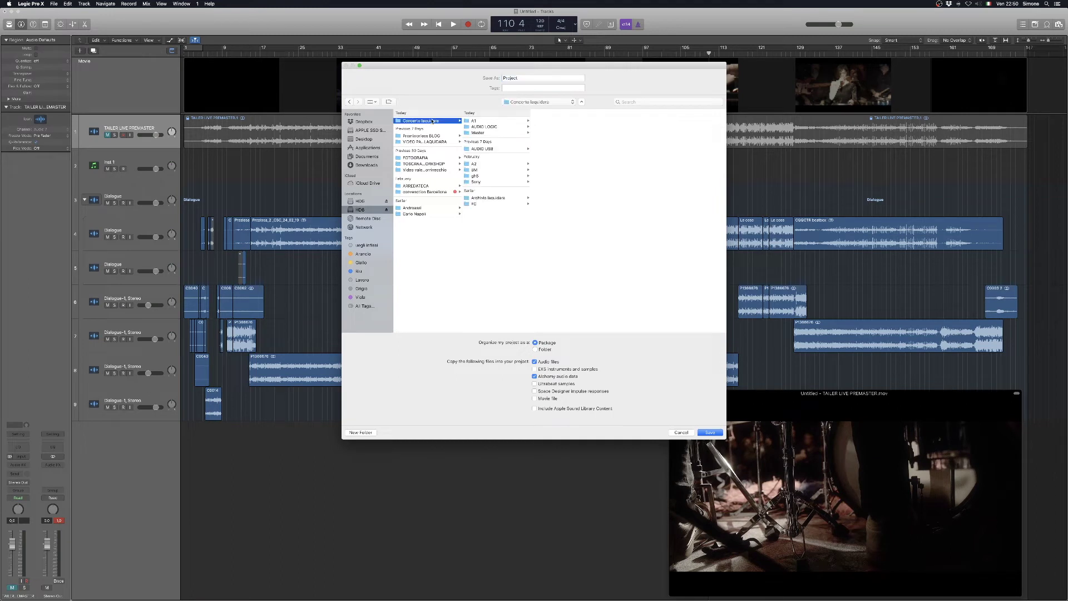
click(492, 127)
key(Tab)
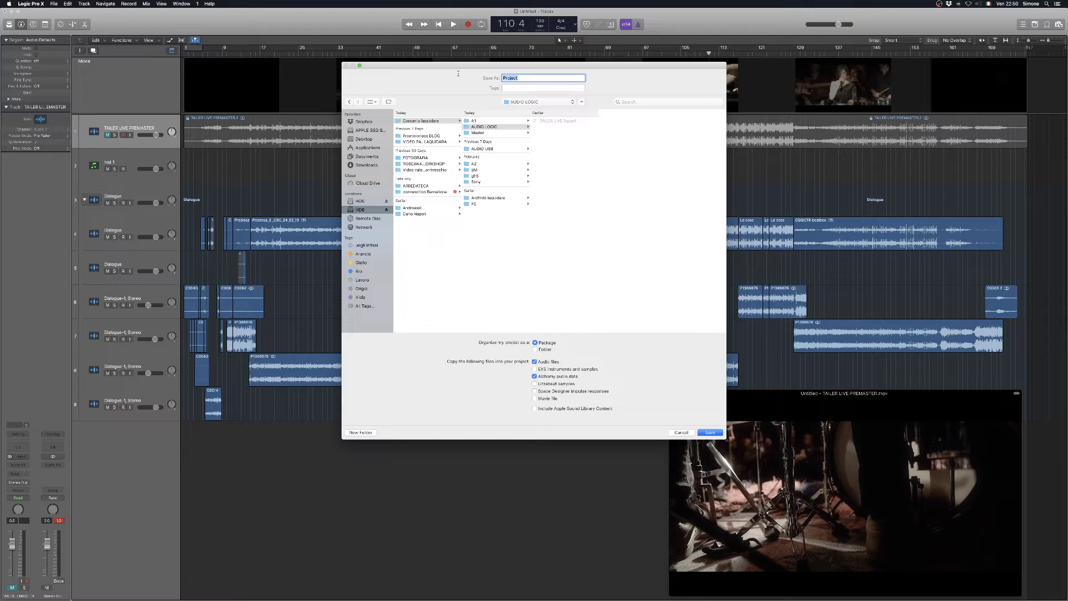
text(Concerto edit audio)
click(705, 433)
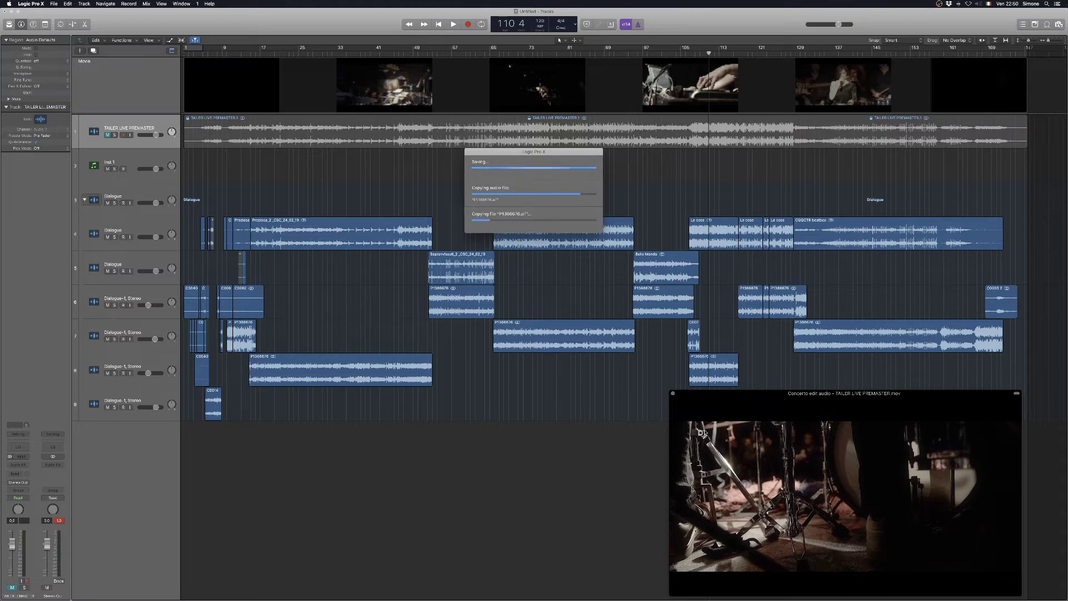
- Switch to Finder and locate the saved Concerto edit audio project inside the AUDIO LOGIC folder
key(super+Tab)
key(super+Tab)
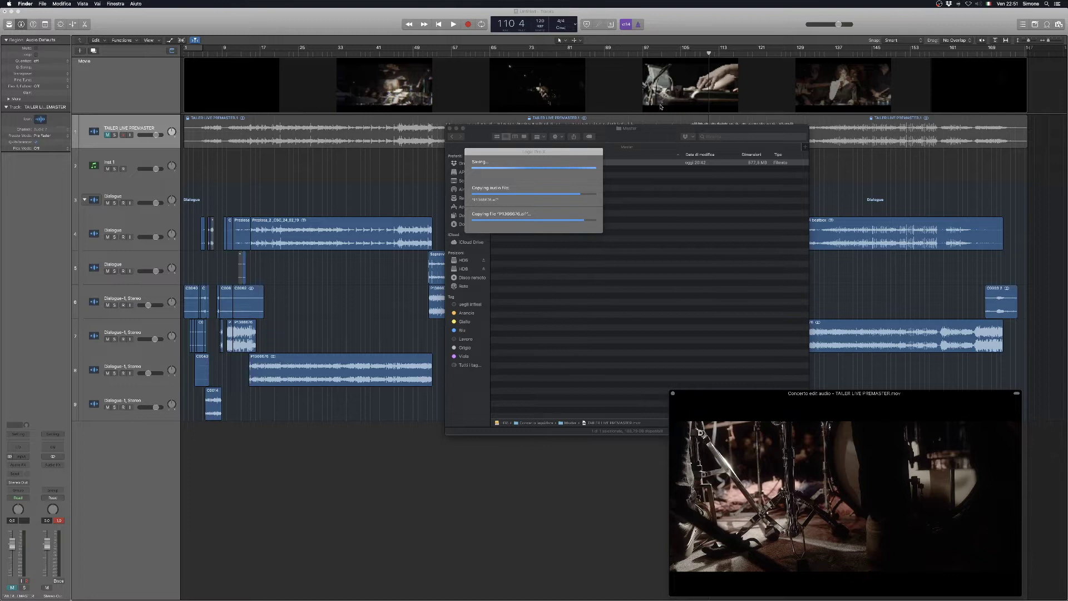
drag(650, 134, 486, 259)
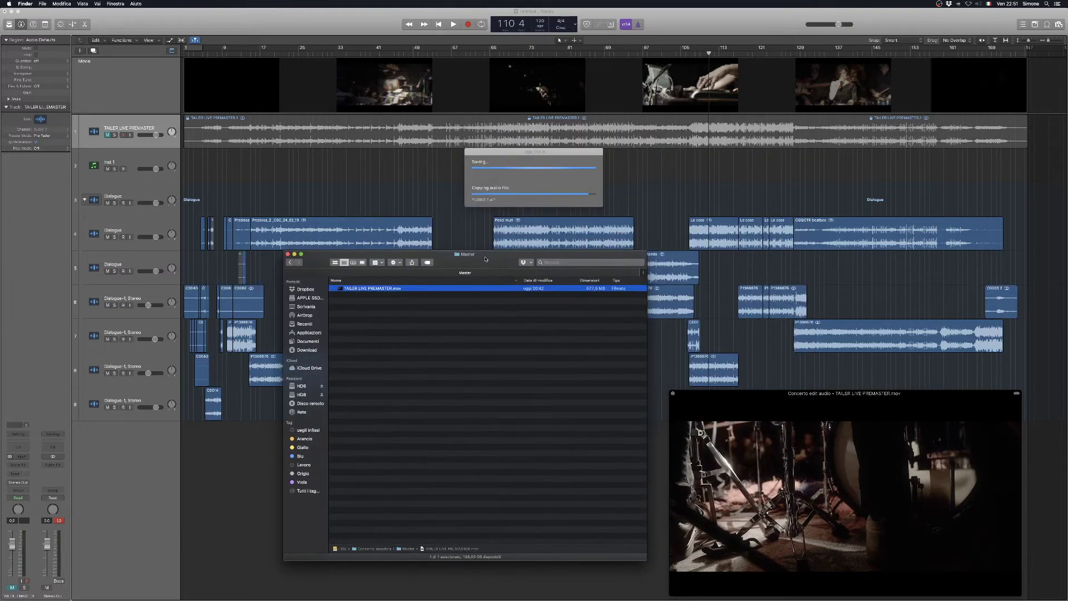
click(289, 262)
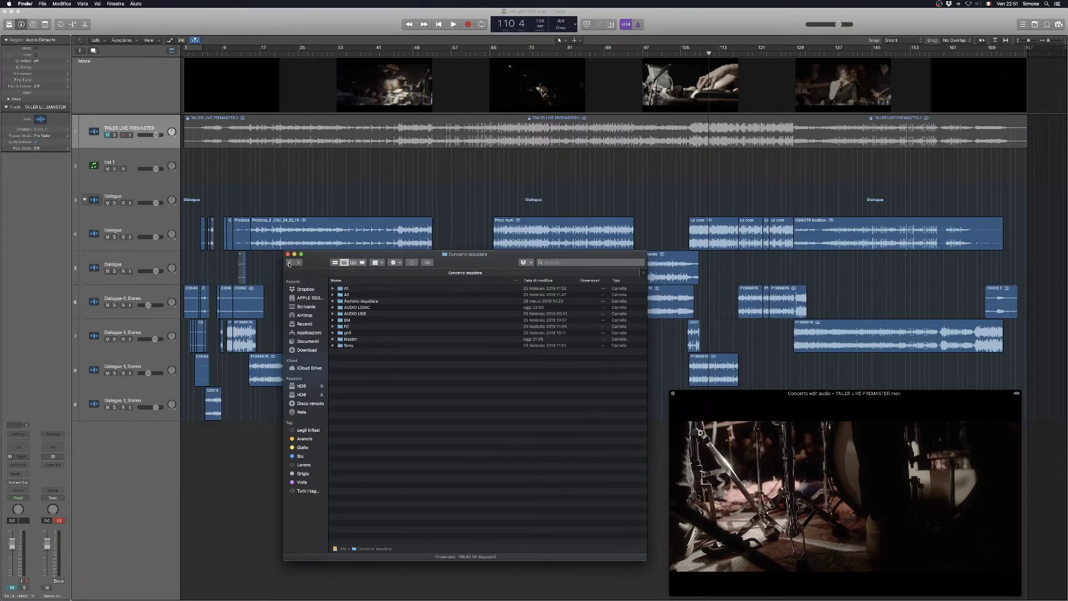
double_click(361, 308)
click(357, 288)
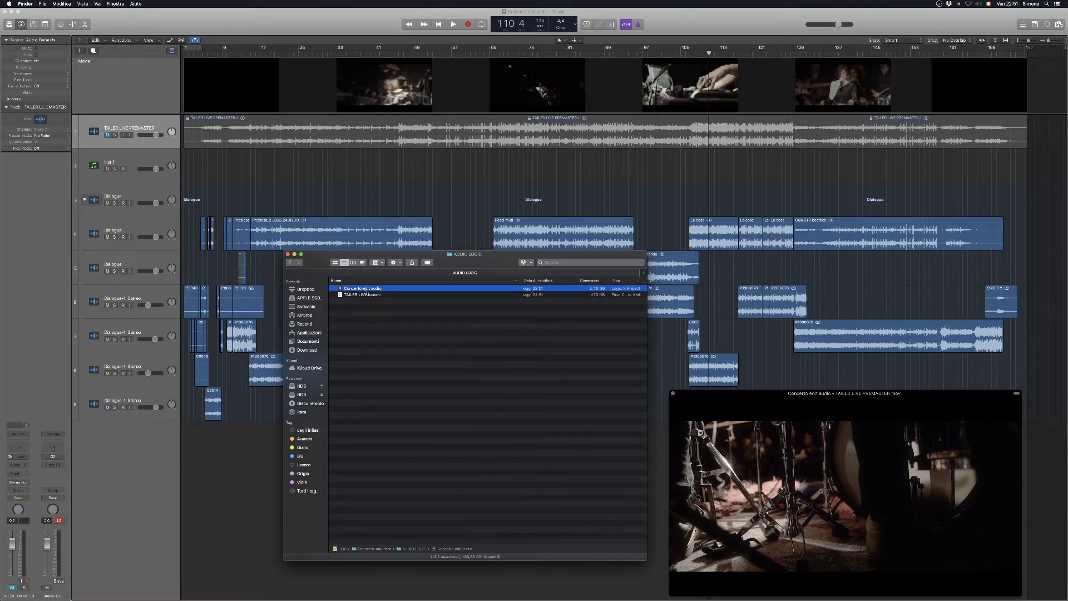
- Examine the audio files in the Media folder of the Concerto edit audio package, then return to the Logic Pro X project
right_click(364, 290)
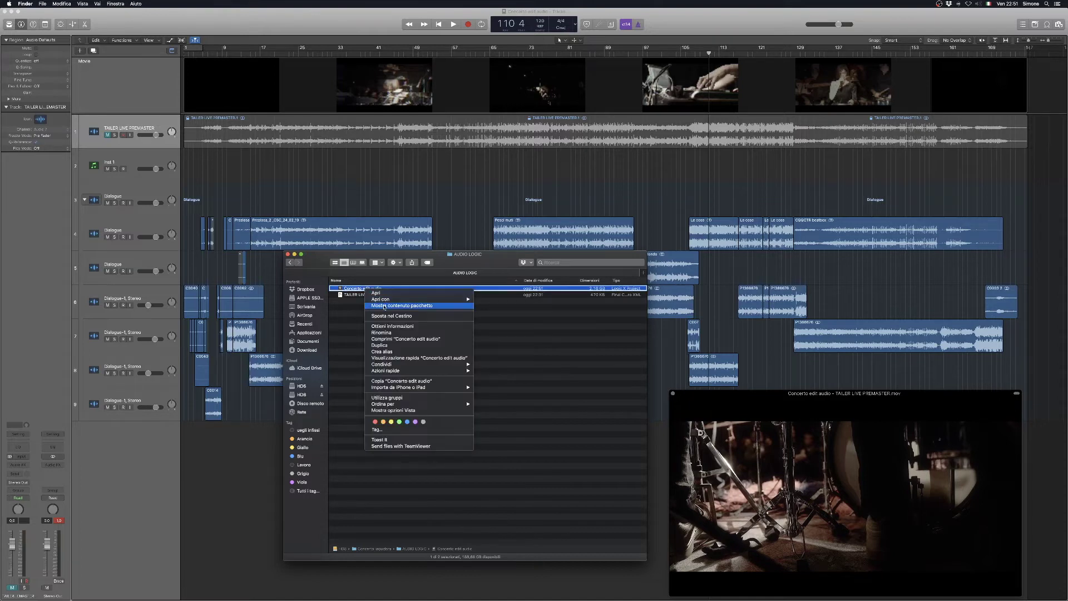
click(384, 306)
click(331, 295)
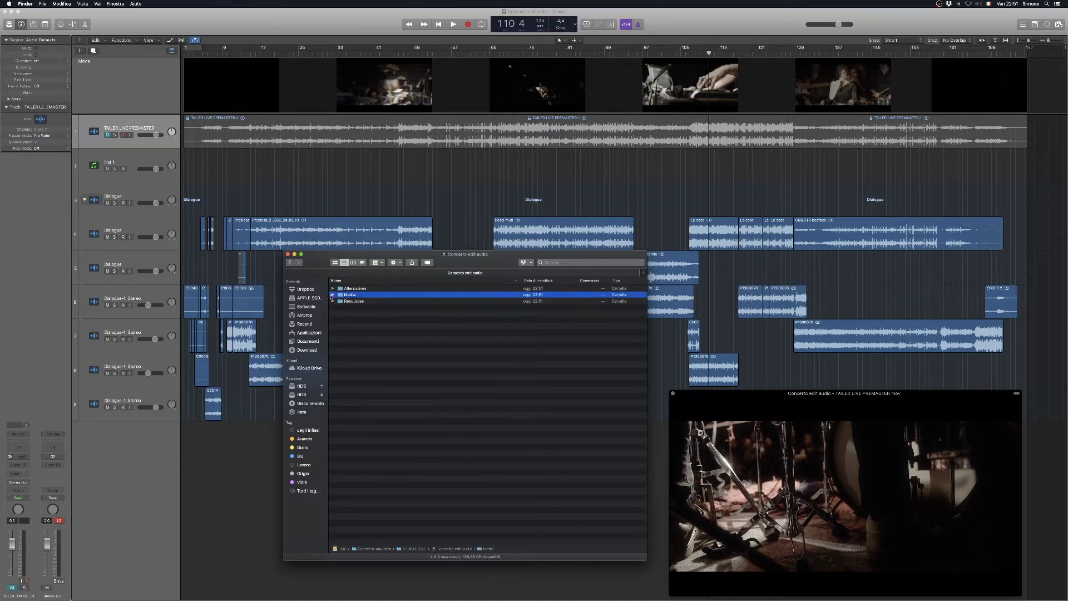
click(333, 295)
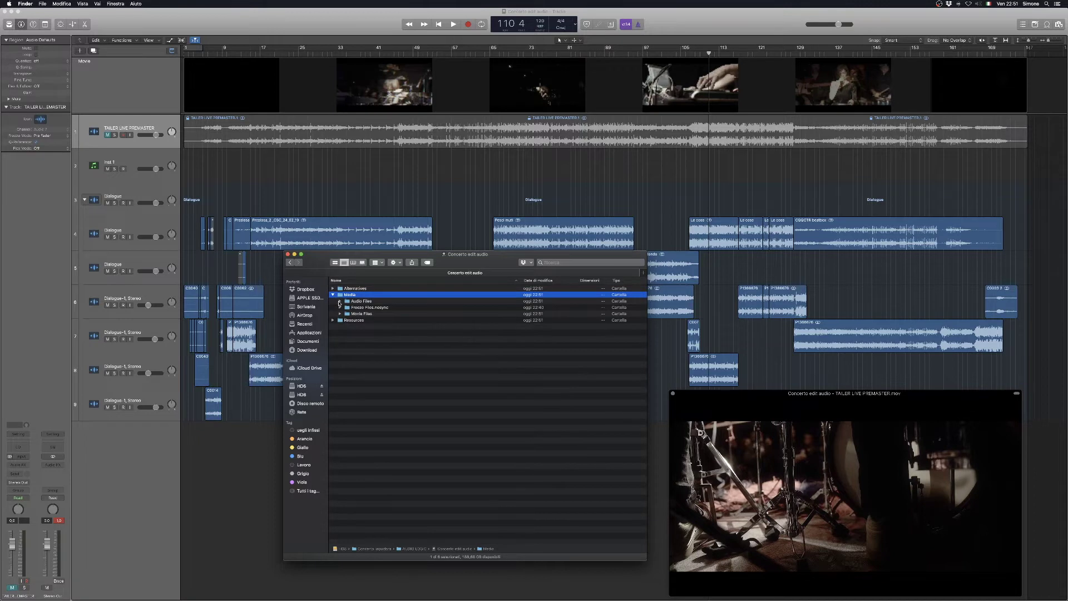
click(339, 301)
click(384, 309)
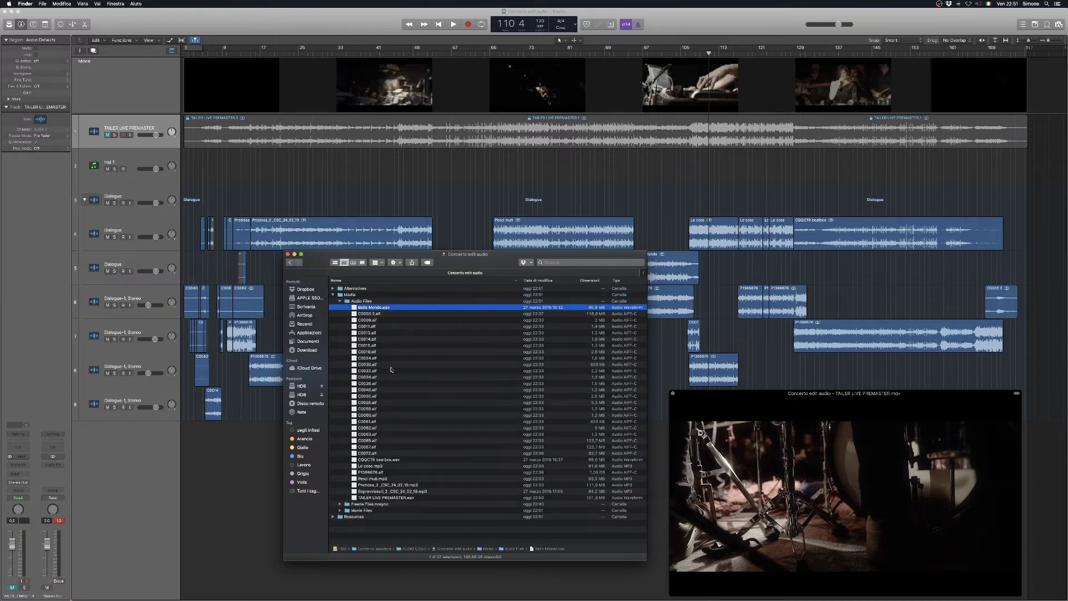
shift+click(411, 499)
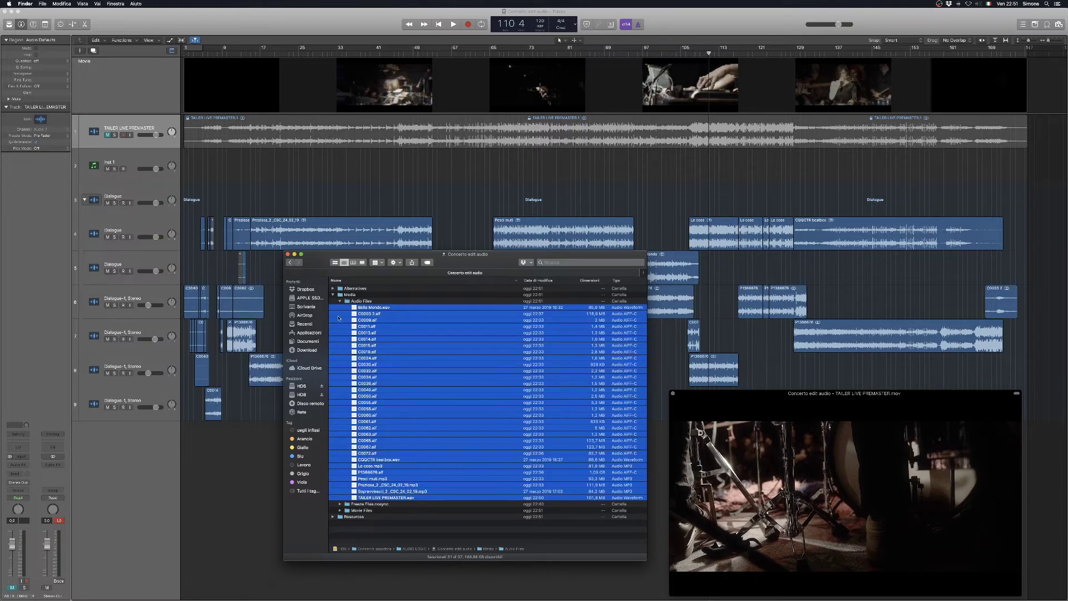
click(333, 294)
click(289, 263)
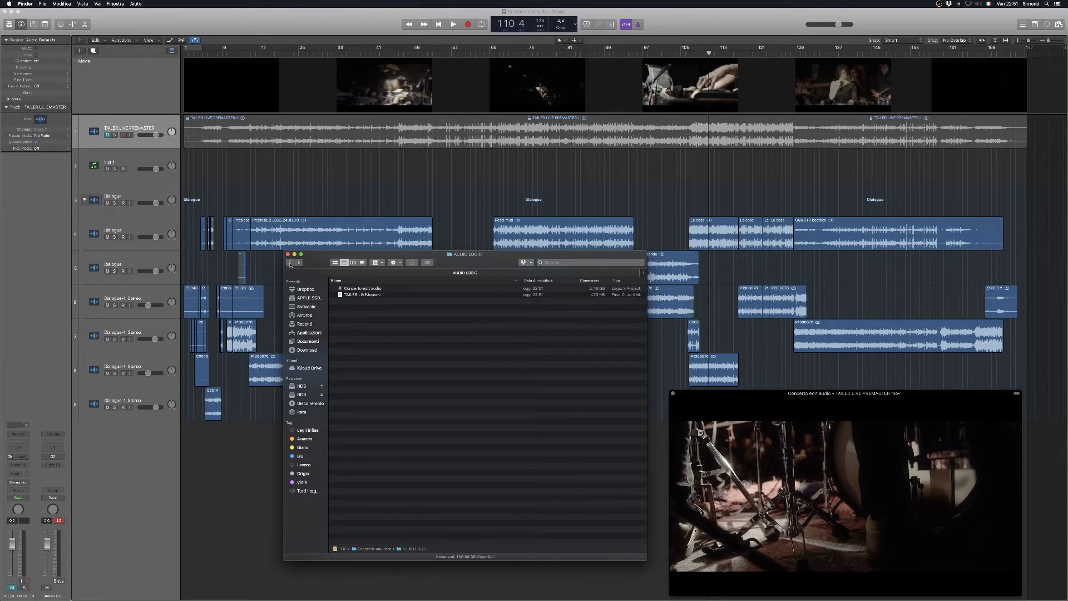
click(392, 177)
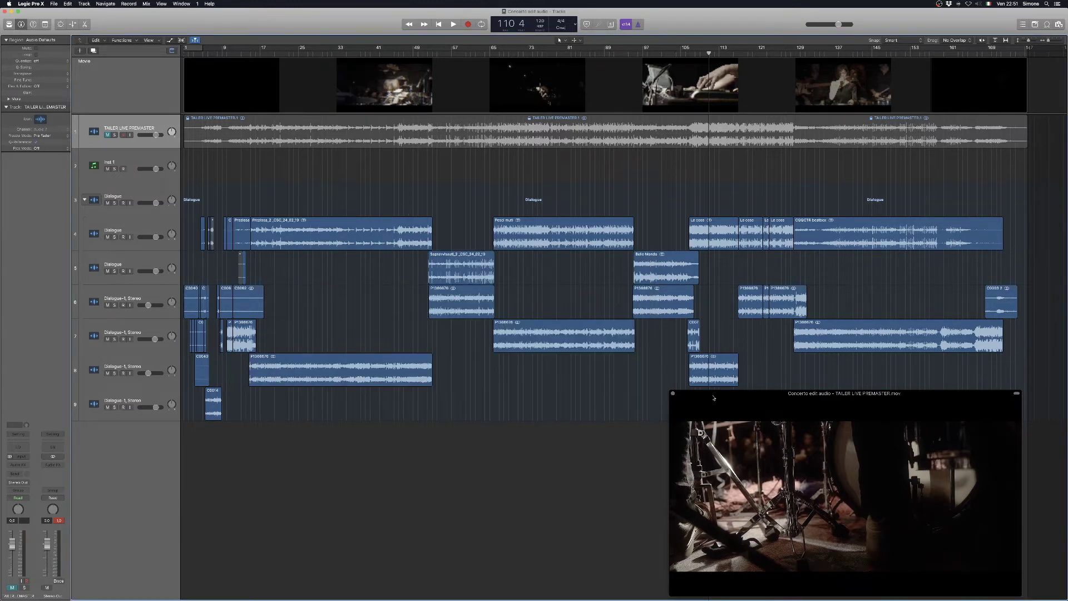
- Shrink the movie window to a small preview clear of the regions
drag(673, 394, 1011, 525)
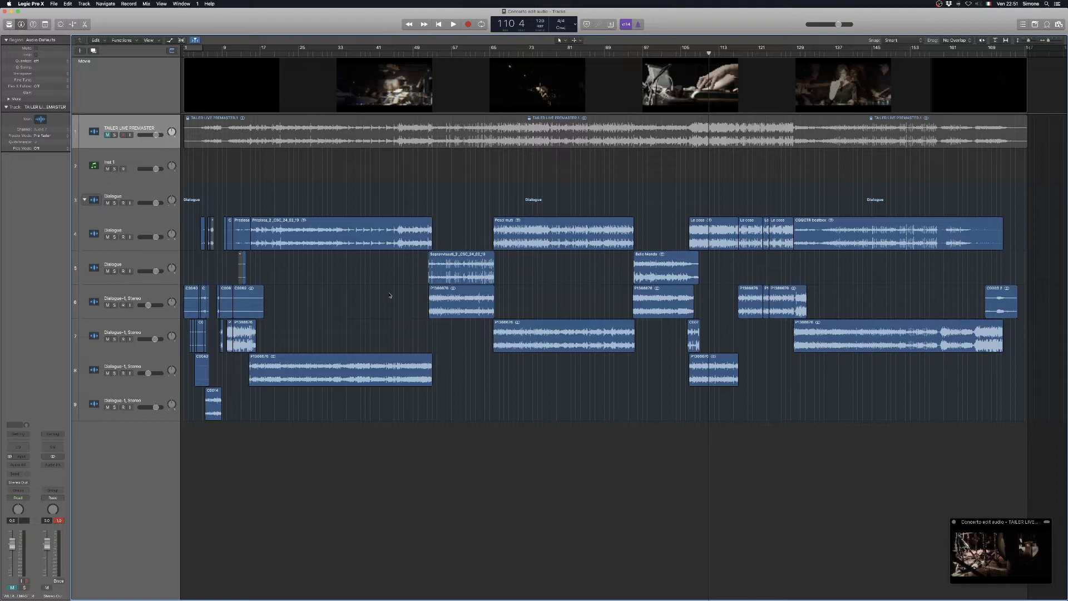
- Move the two Dialogue-1, Stereo tracks matching the first Dialogue child track's regions directly beneath it, as tracks 5 and 6
key(super+Right)
key(super+Right)
key(super+Right)
key(super+Right)
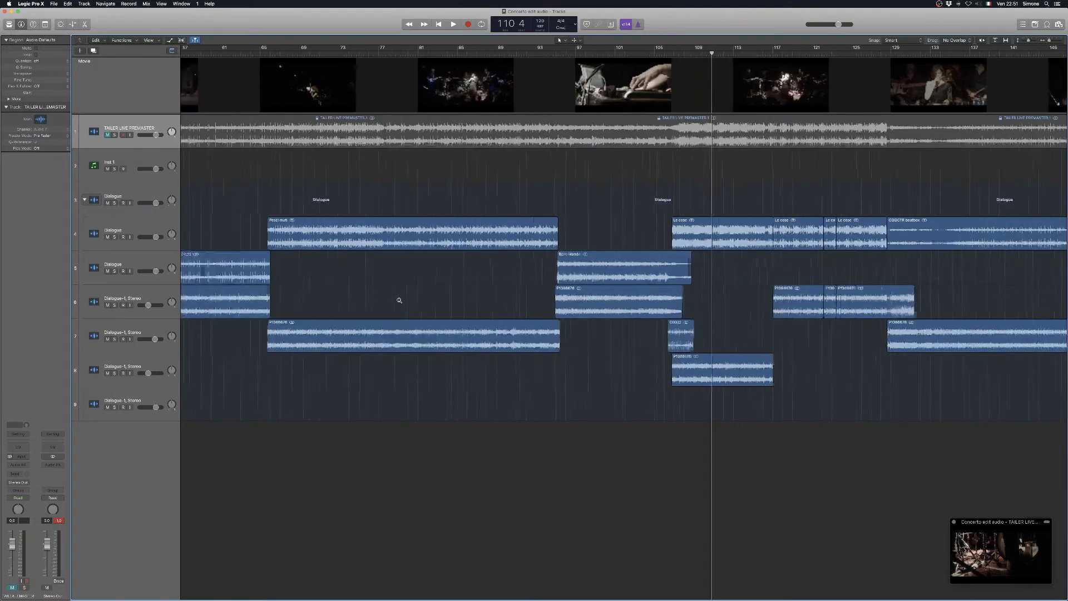
scroll(400, 299, left, 3)
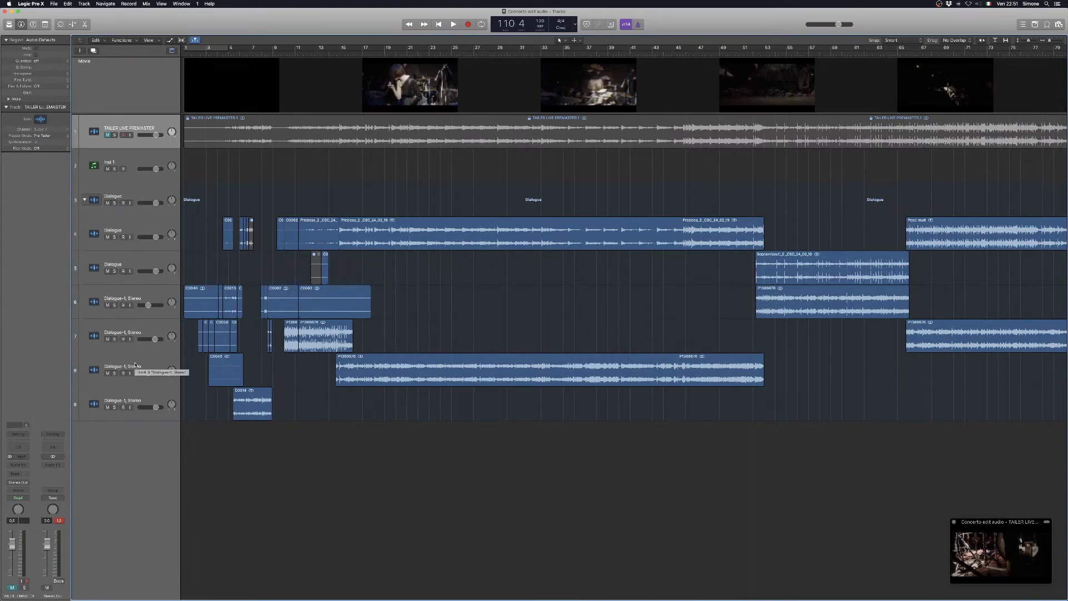
drag(135, 365, 136, 267)
scroll(430, 271, right, 10)
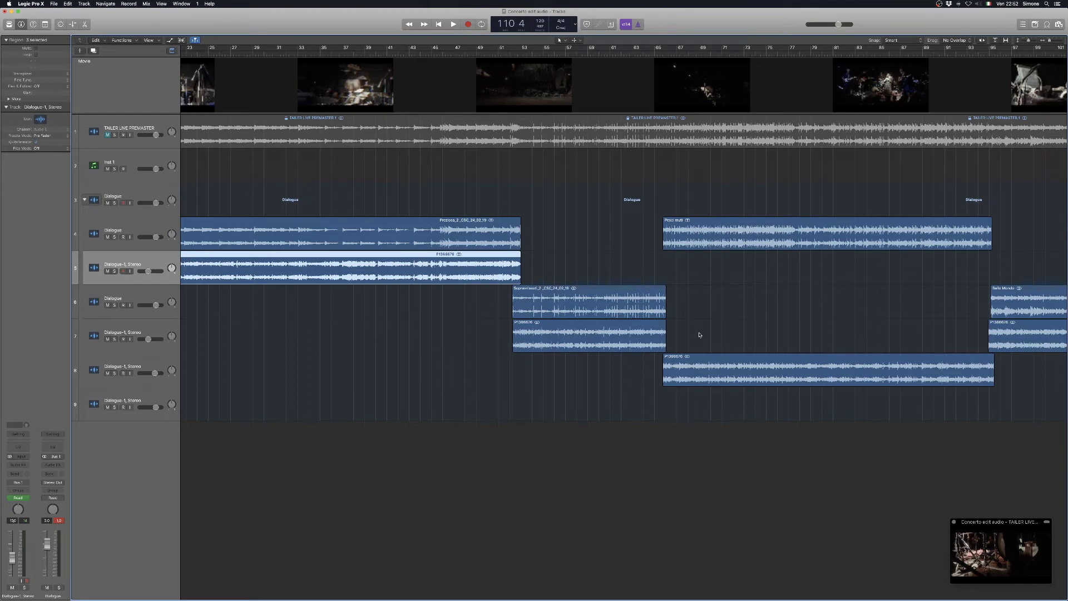
scroll(695, 336, right, 5)
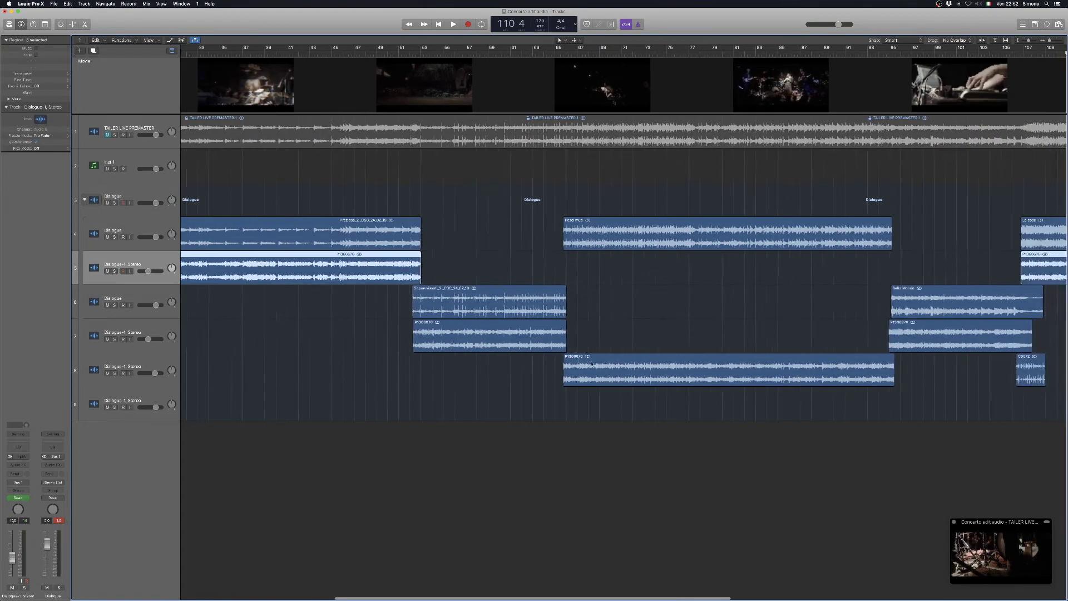
drag(109, 360, 156, 301)
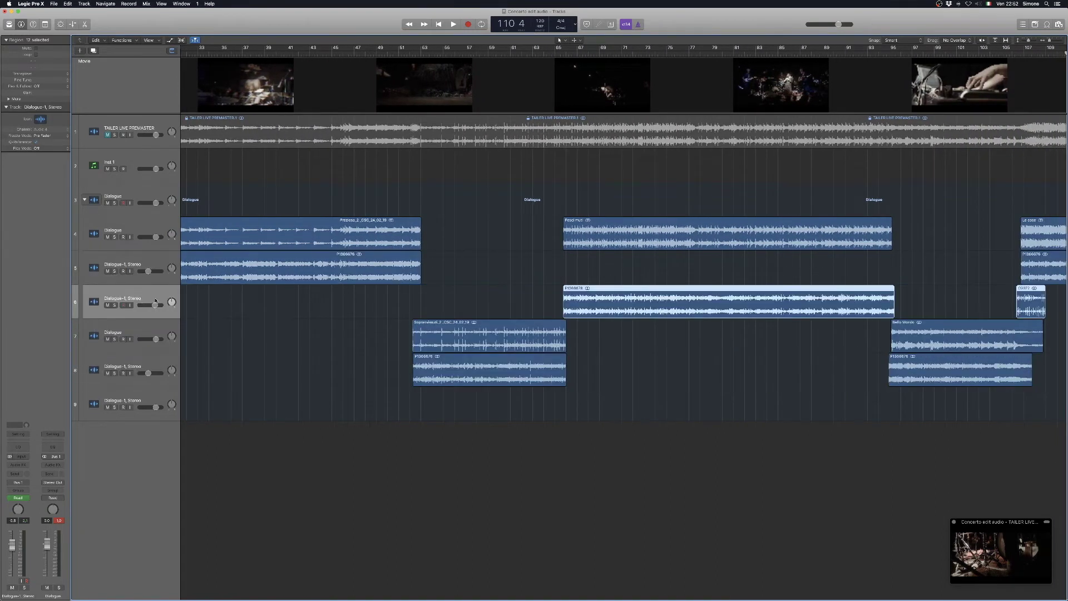
key(z)
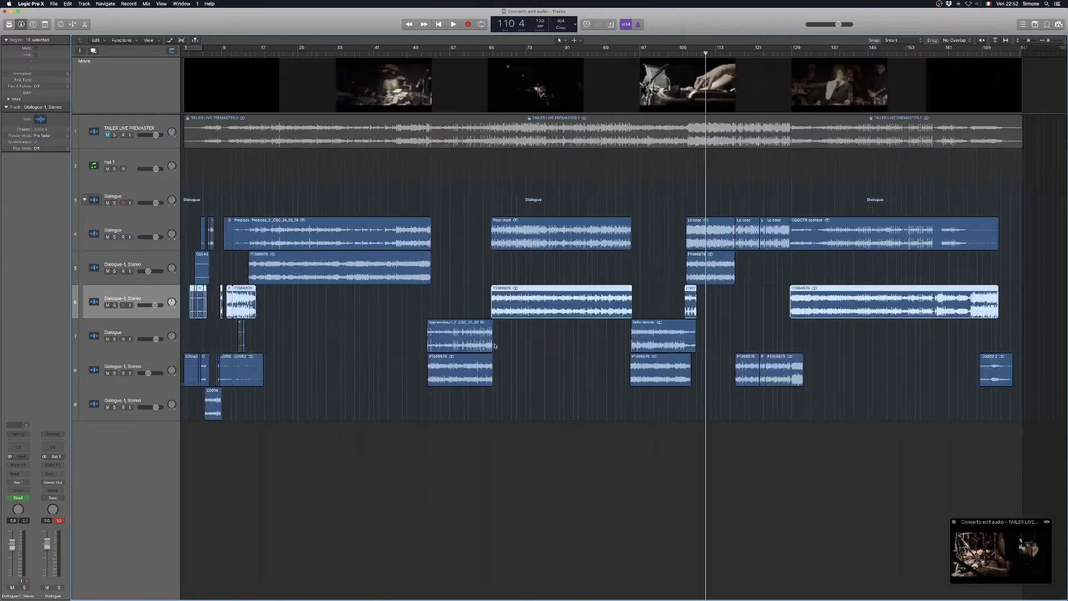
- Show track automation, select the first Dialogue child track, and place the playhead at bar 25 with all regions fitted in the view
key(a)
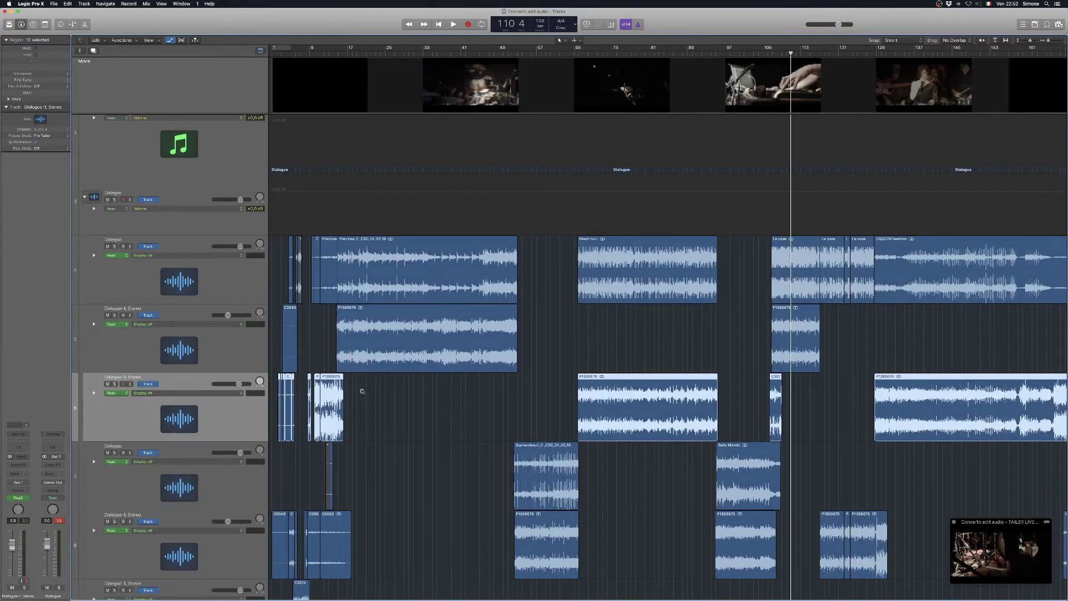
key(z)
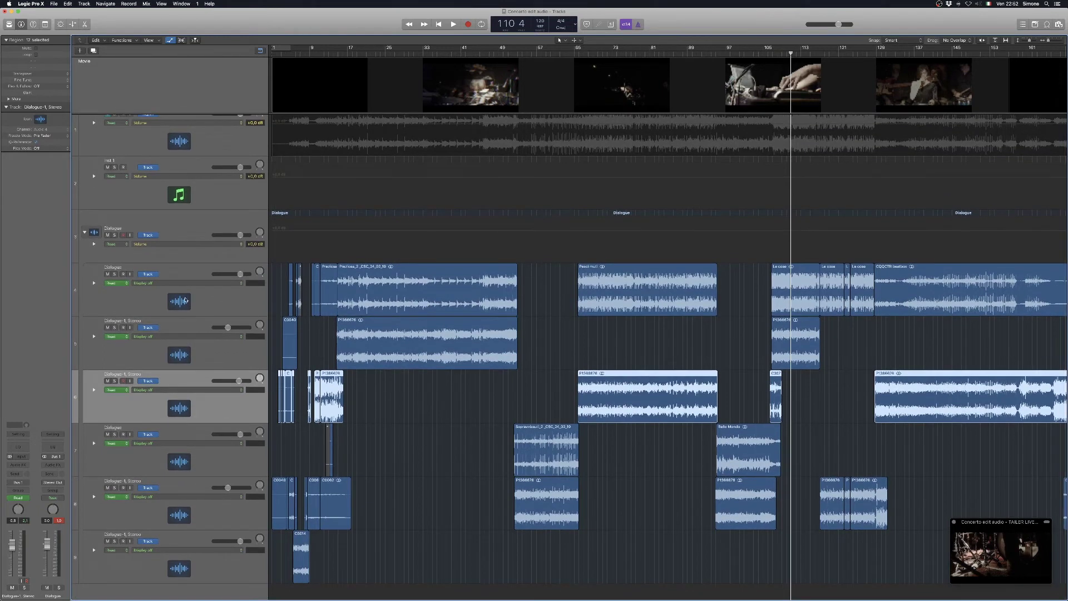
click(172, 273)
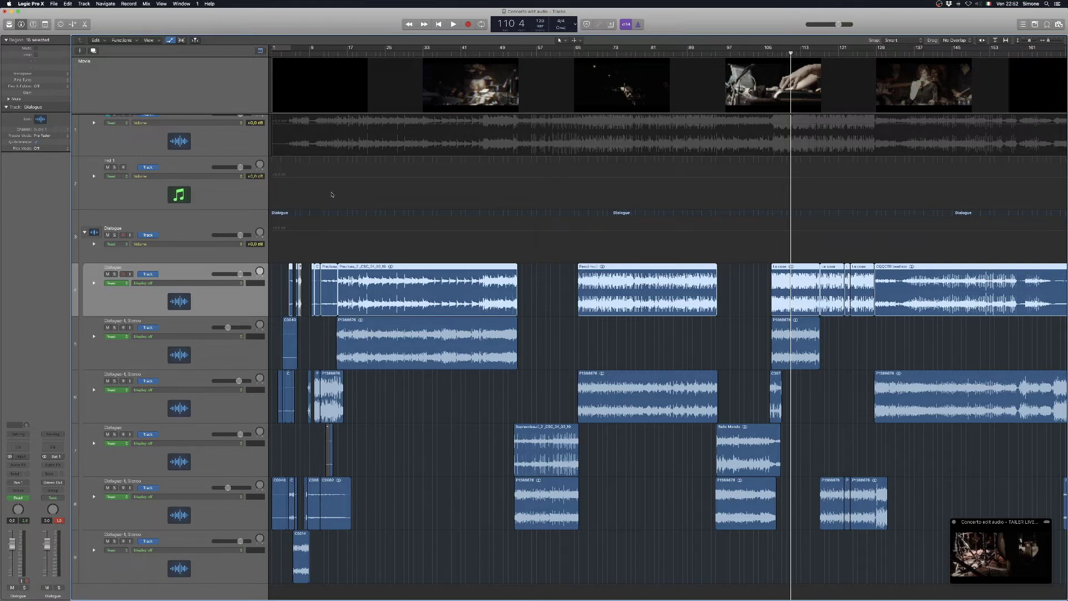
click(388, 54)
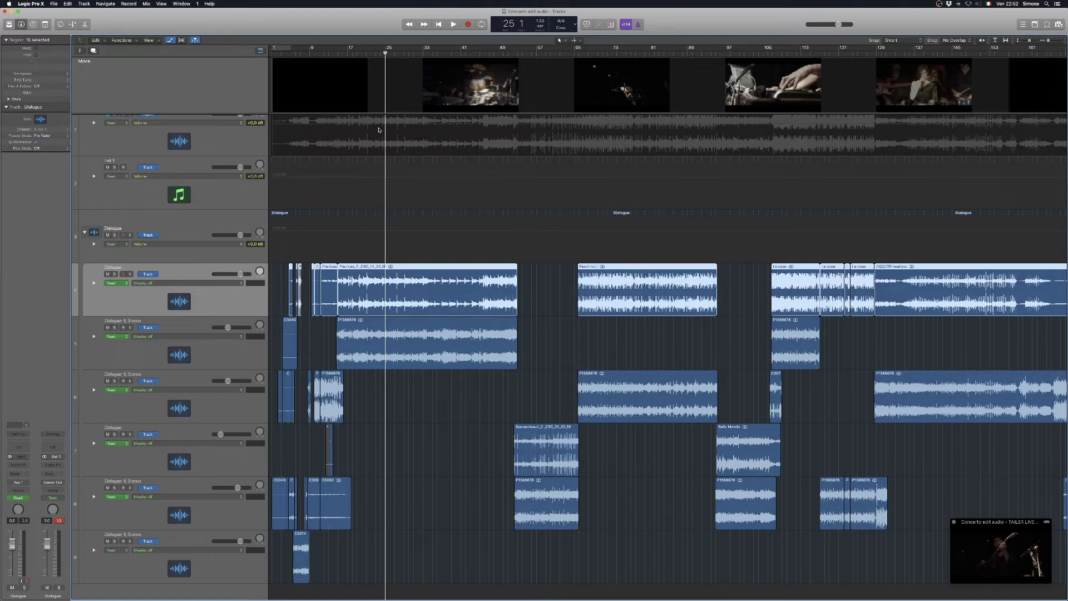
ctrl+alt+click(541, 309)
ctrl+alt+click(554, 308)
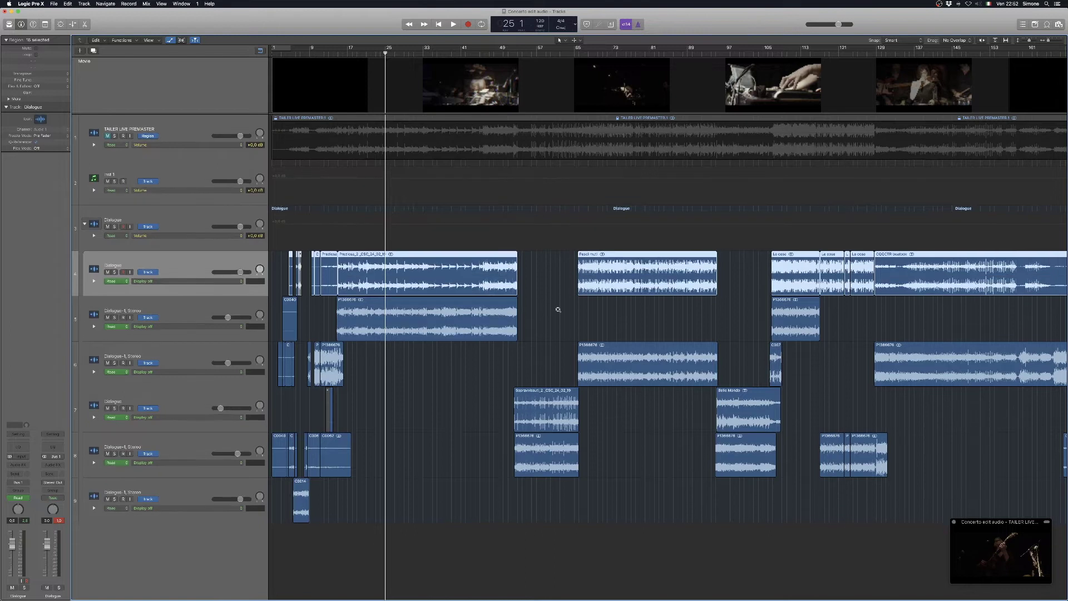
ctrl+alt+click(565, 309)
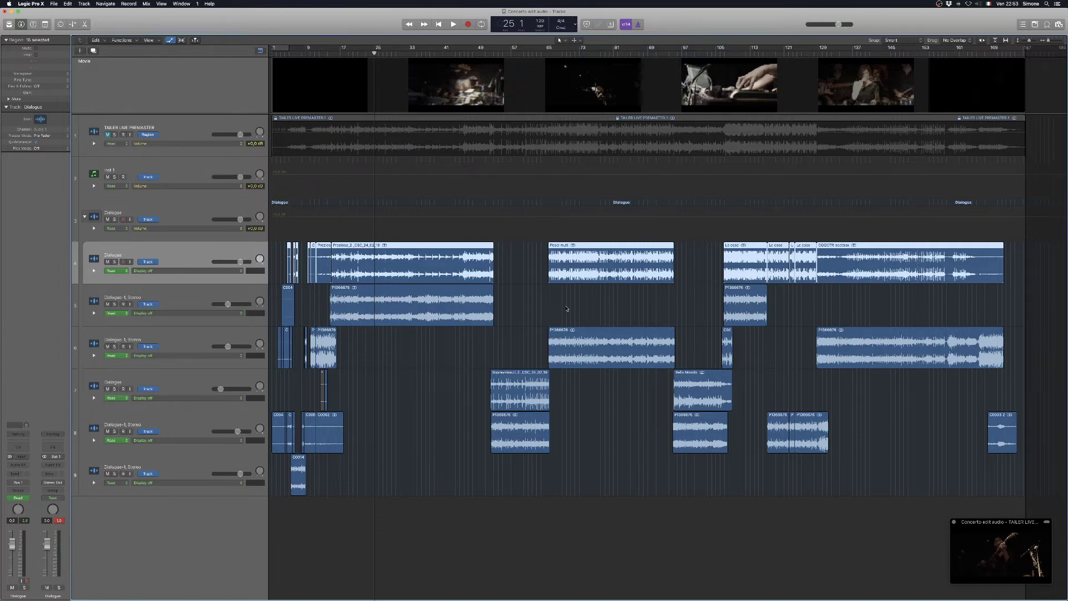
- Play the concert's ending from about bar 170 and stop playback
double_click(999, 55)
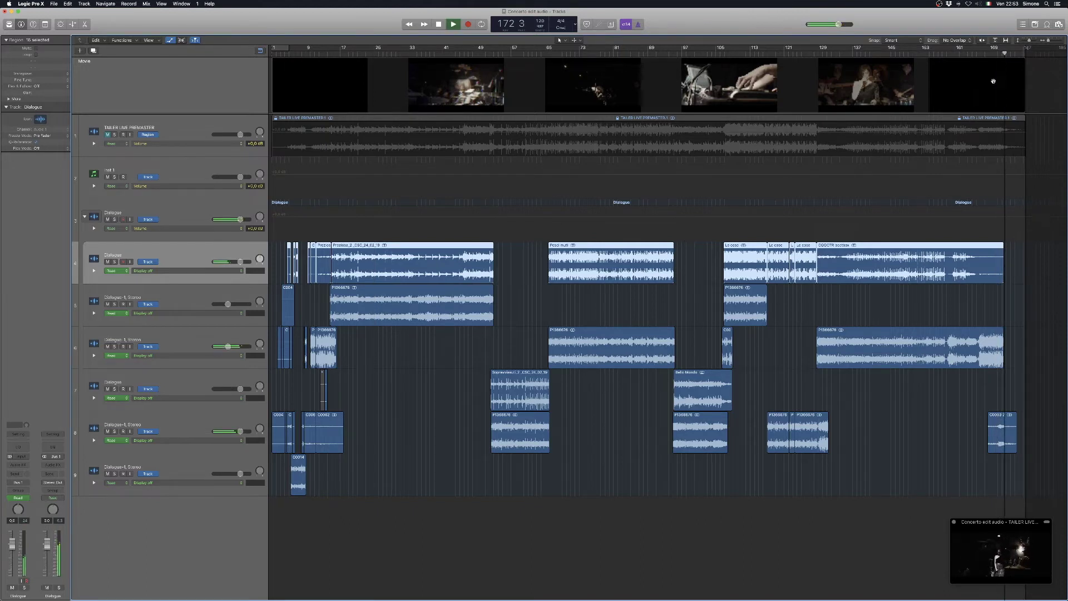
key(space)
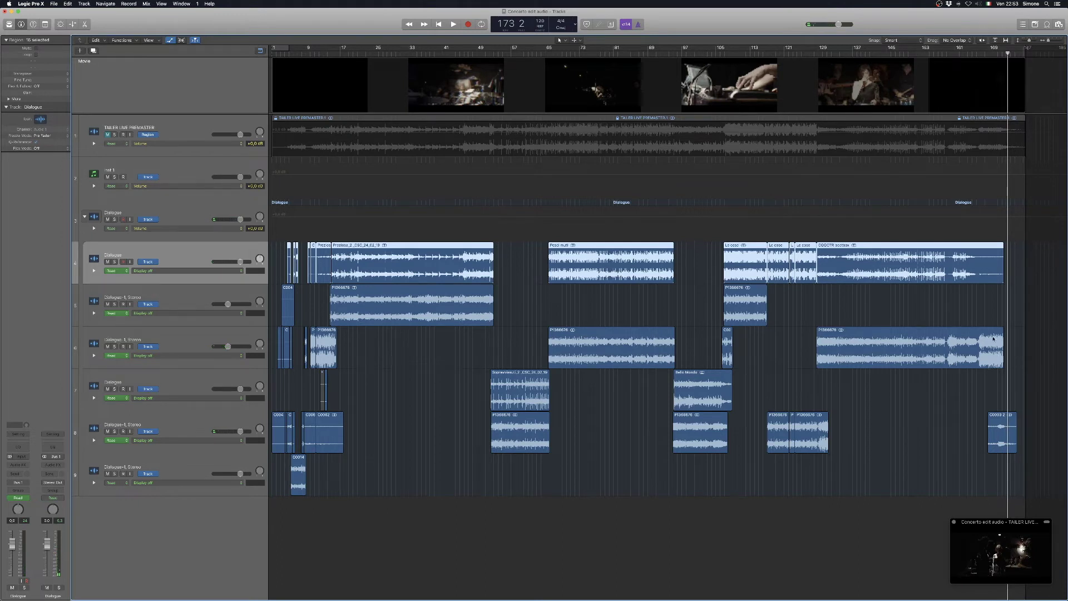
- Search the Apple Loops for applause and preview the Recital Crowd Applause sound
click(1059, 25)
click(1046, 25)
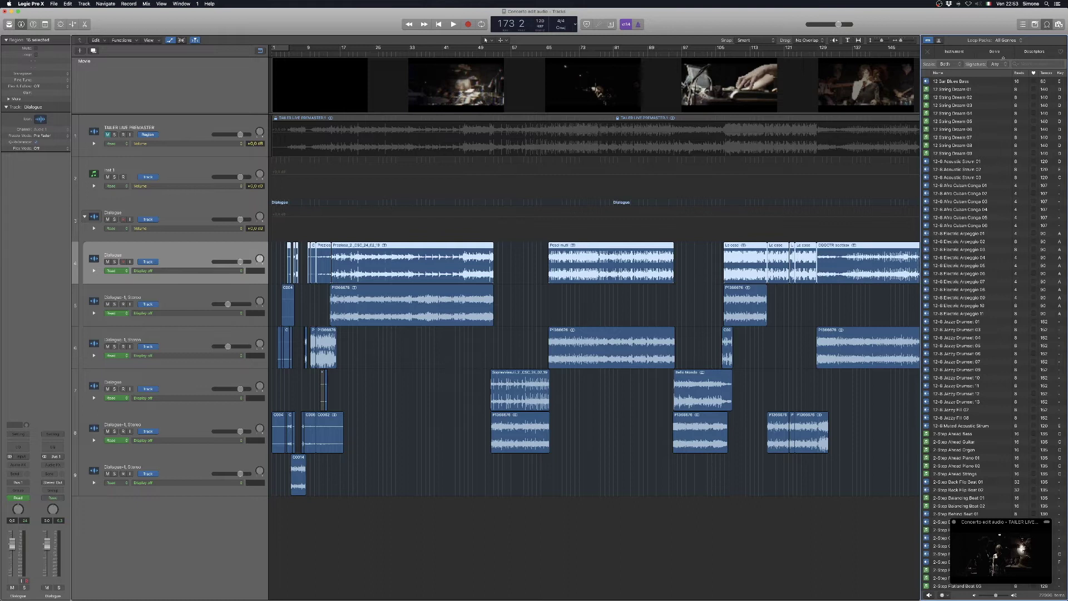
click(1025, 63)
text(adplause)
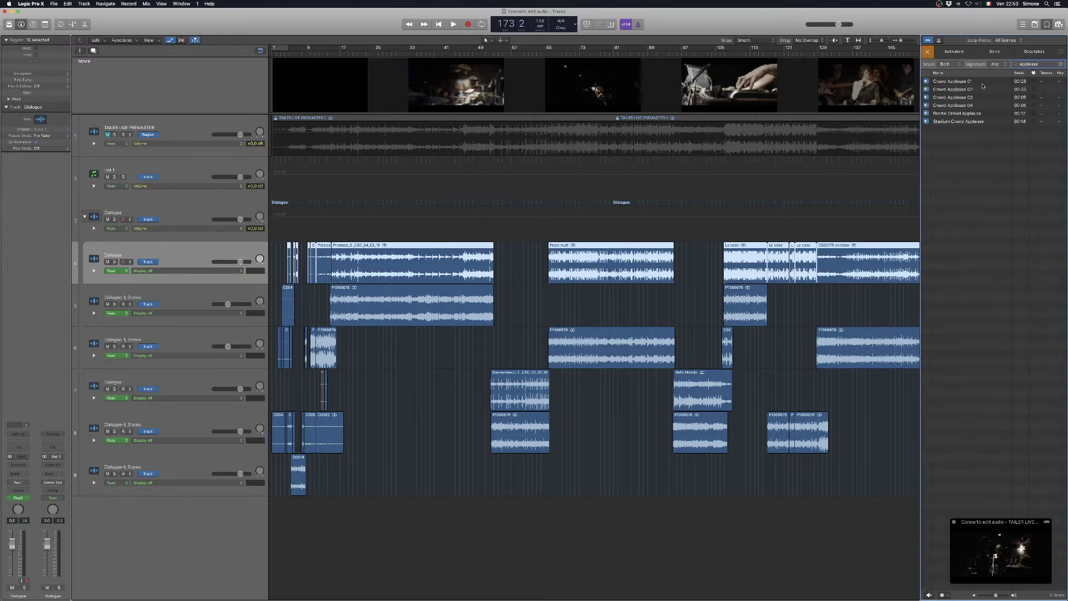
click(947, 114)
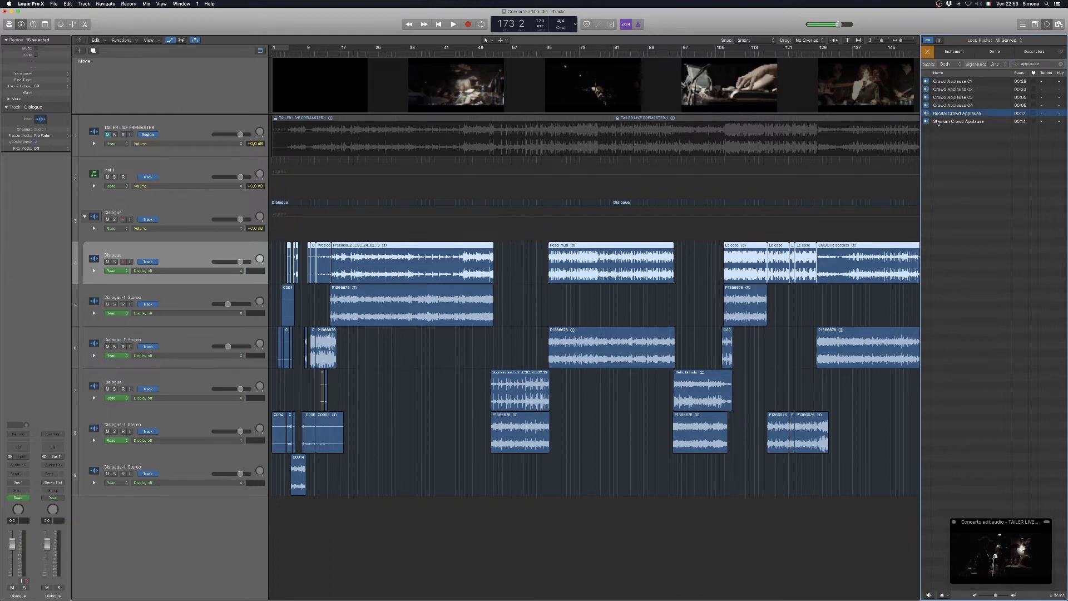
- Preview the Crowd Applause 01 to 04 sounds, ending on Crowd Applause 02
click(940, 106)
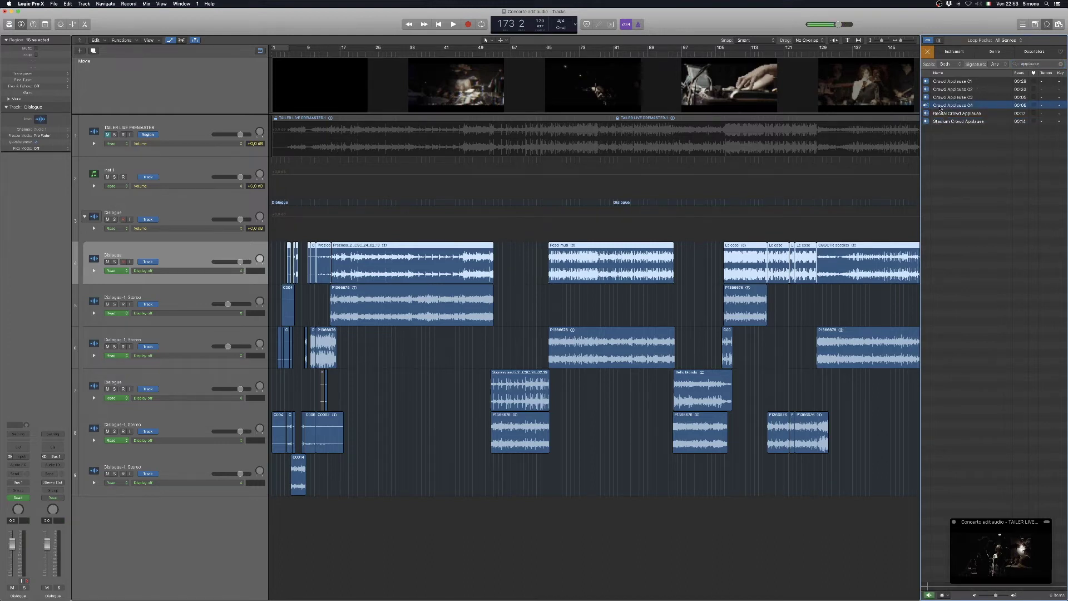
click(944, 97)
click(946, 90)
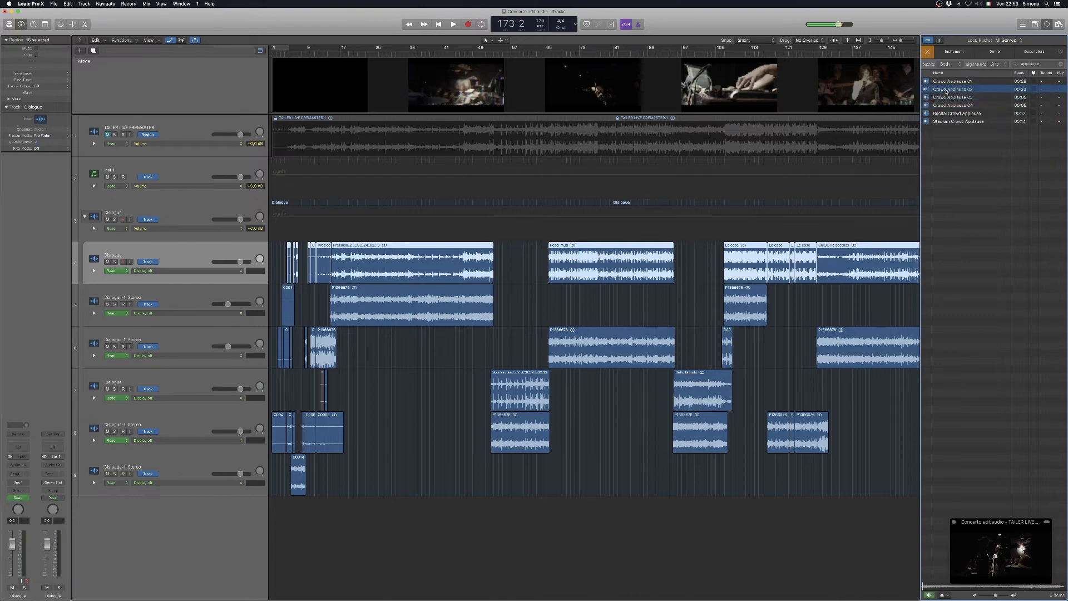
click(951, 82)
click(946, 91)
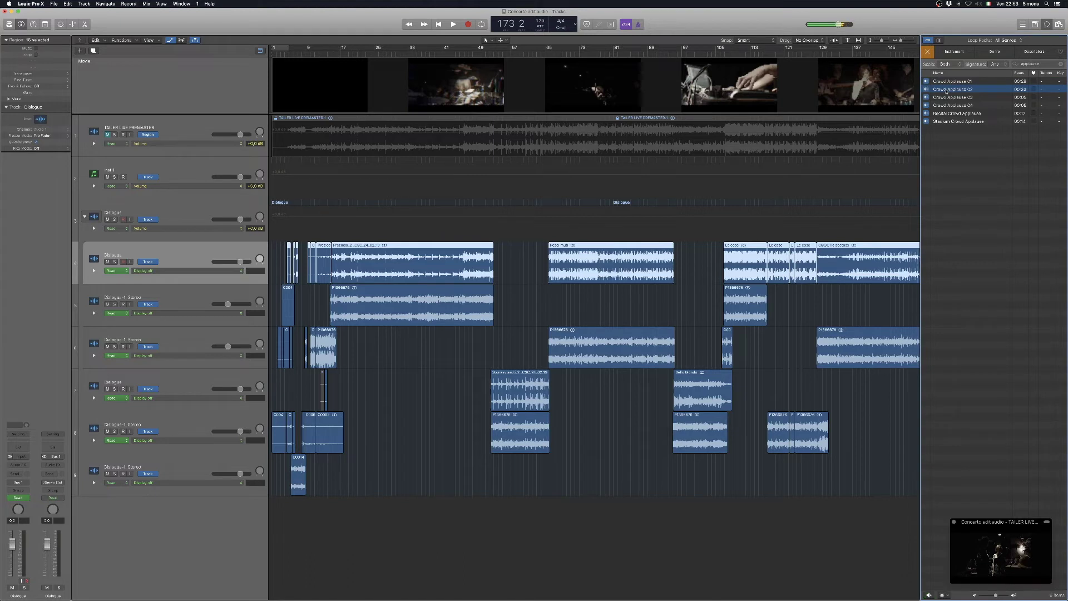
- Add Crowd Applause 02 on a new track below the others and move its region to start at about bar 170
drag(946, 91, 878, 526)
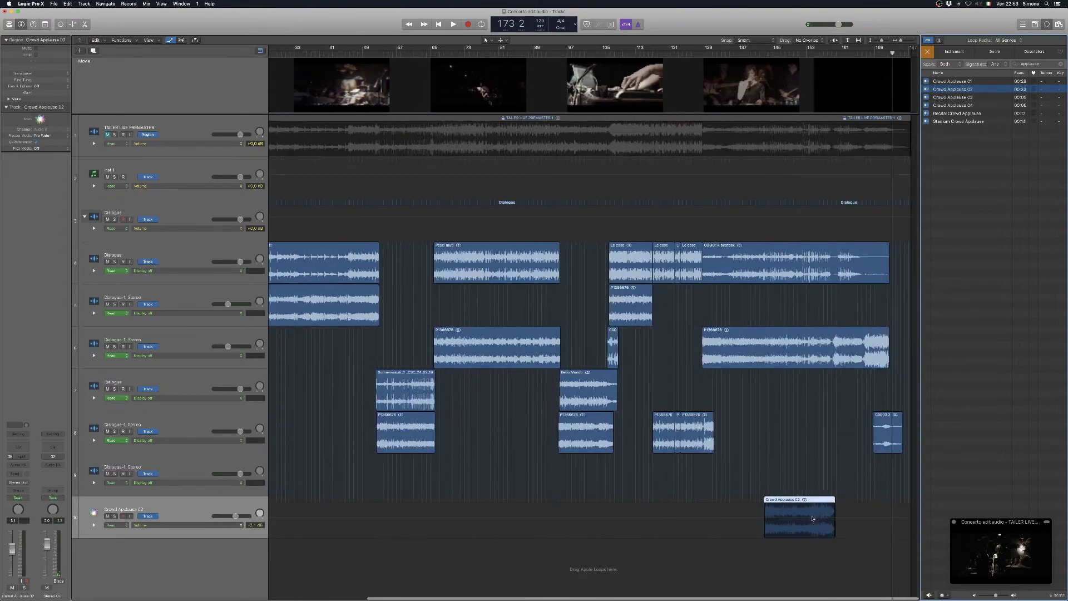
drag(793, 502, 890, 505)
scroll(862, 500, up, 5)
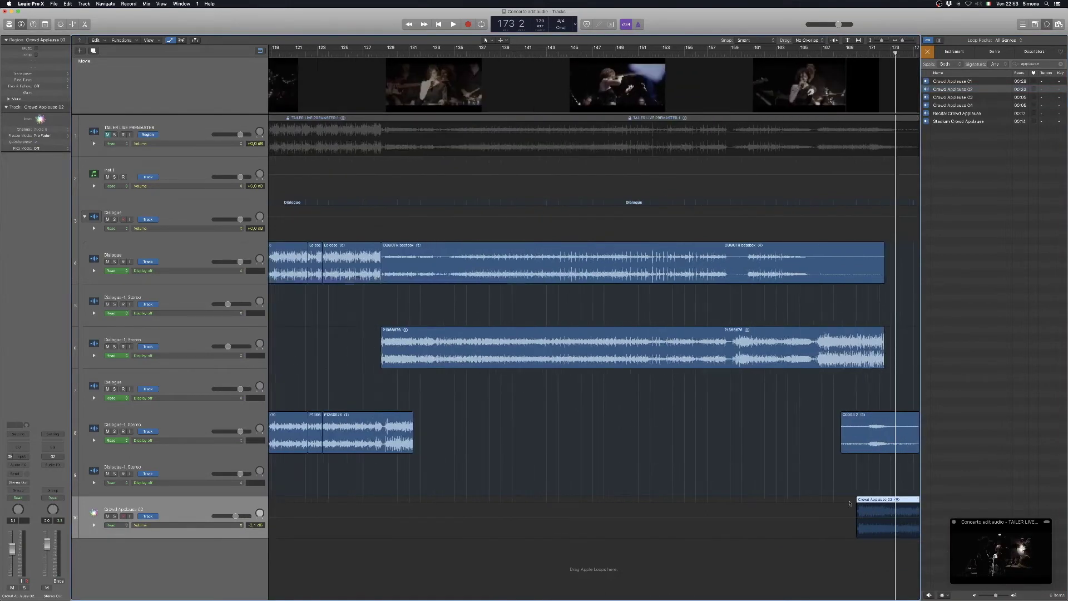
- Play back the concert's ending from about bar 169 to hear the added applause in context
key(comma)
key(comma)
key(comma)
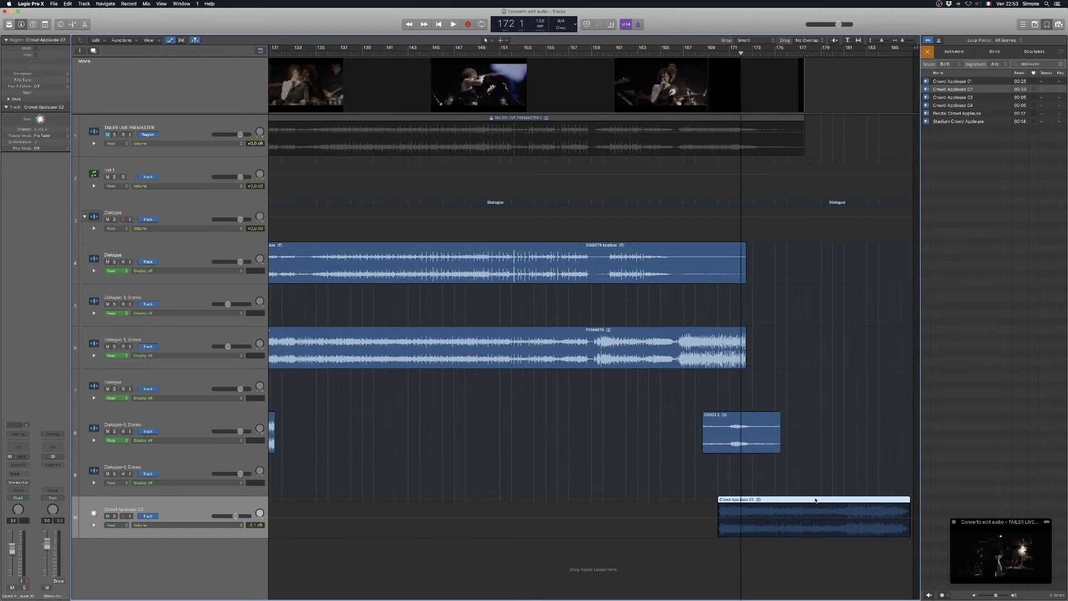
key(space)
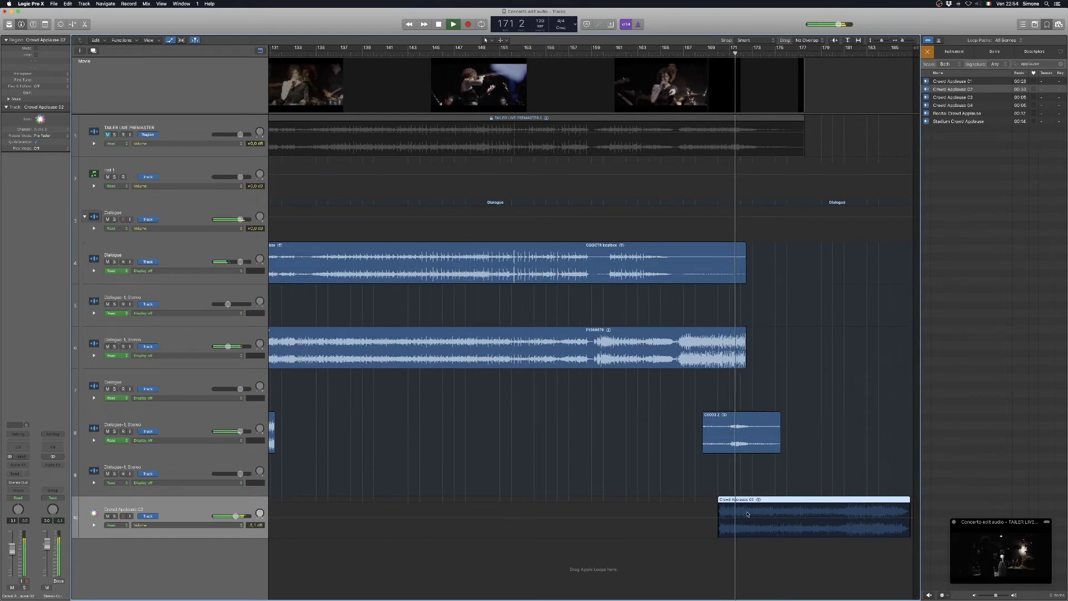
key(comma)
key(comma)
key(space)
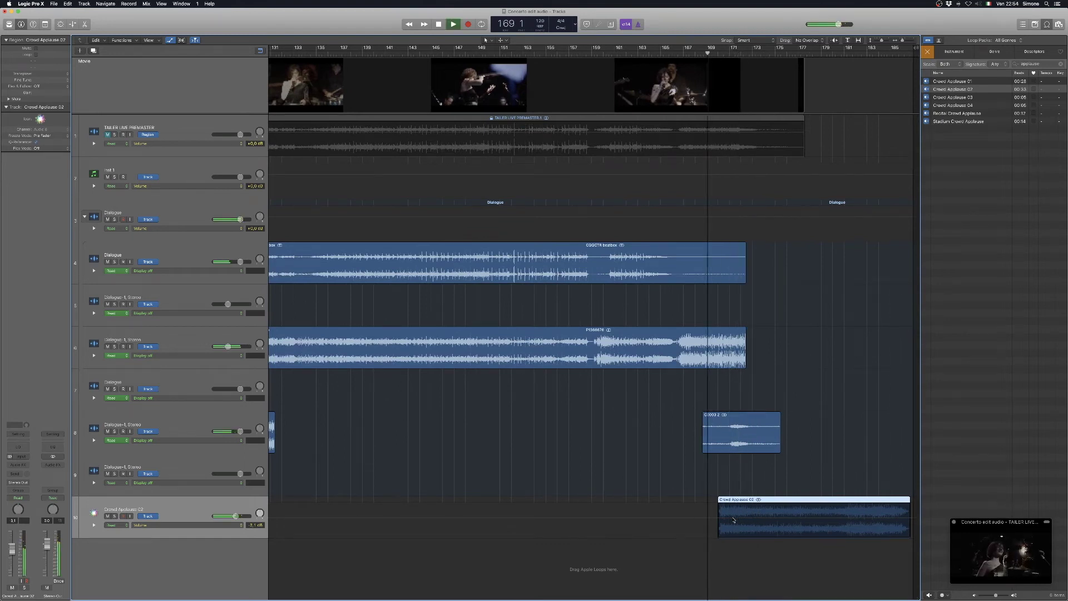
- Move the Crowd Applause 02 region to start at about bar 166.5, where track 6 gets louder, and play the new position
drag(720, 499, 717, 500)
key(space)
key(space)
scroll(717, 501, up, 5)
drag(719, 500, 639, 500)
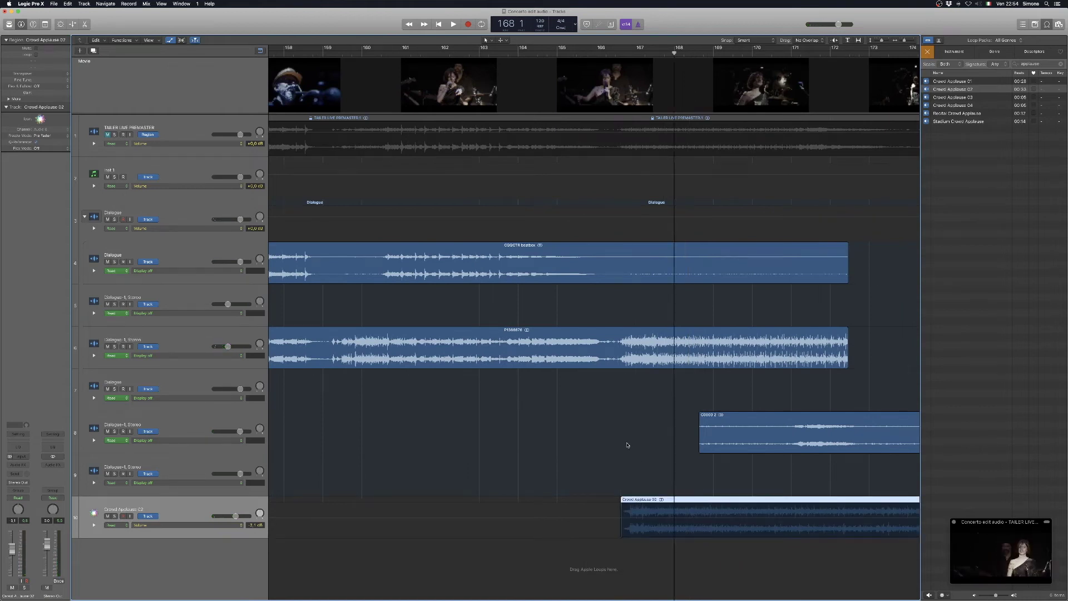
key(space)
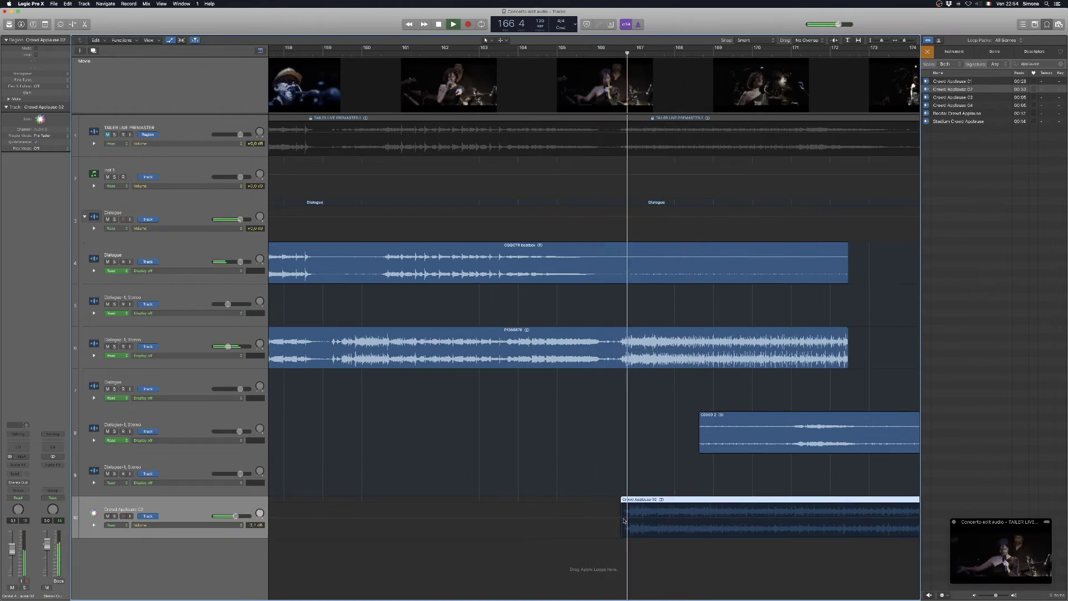
key(space)
- Draw volume automation on the Crowd Applause 02 track that rises from the region's start to about -8.8 dB near bar 167.5
key(a)
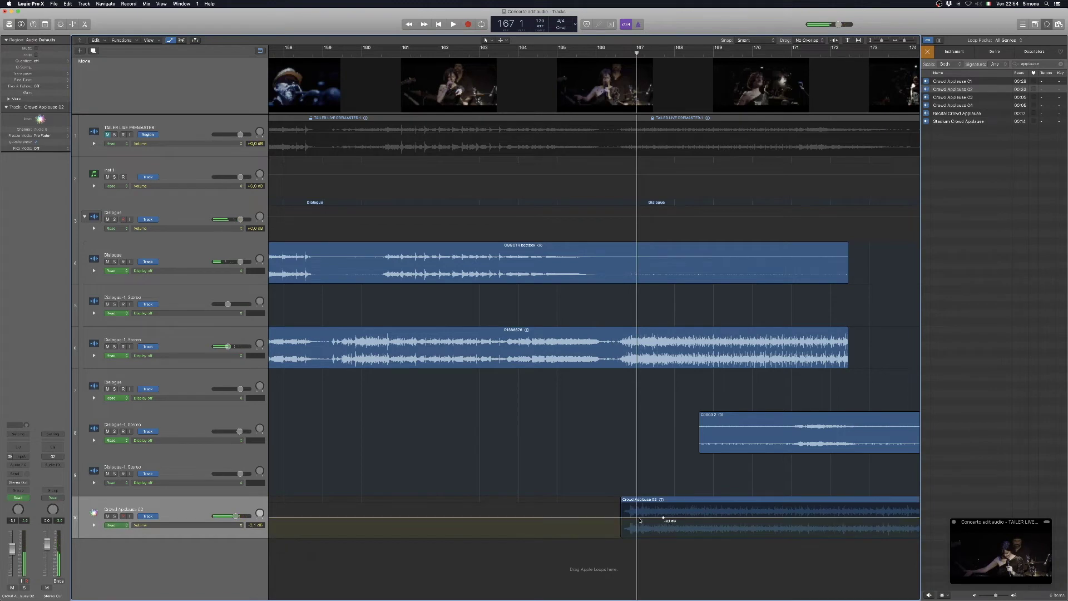
drag(625, 517, 623, 534)
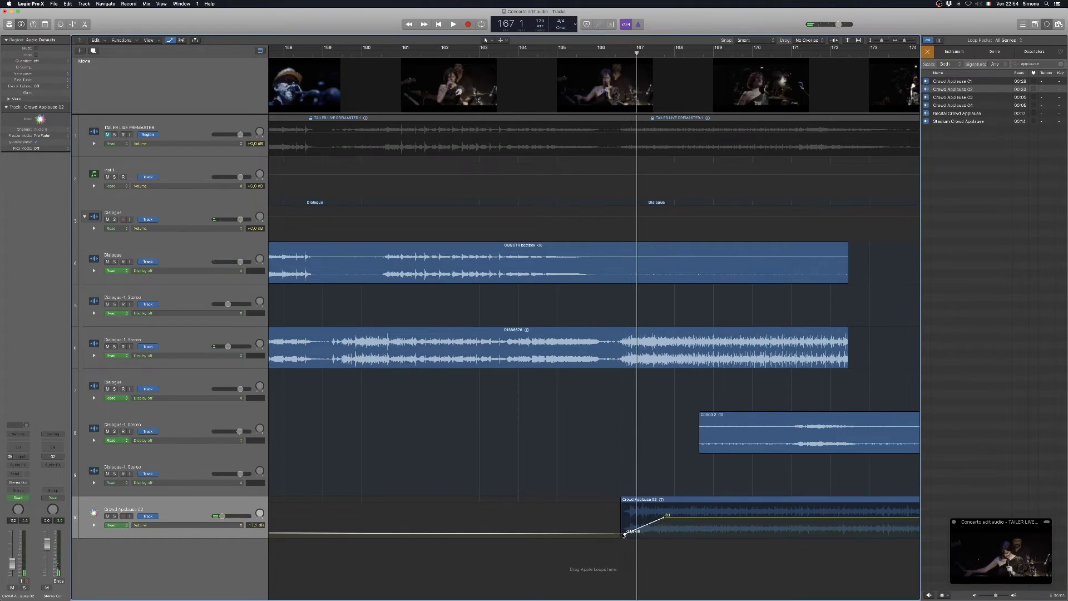
key(space)
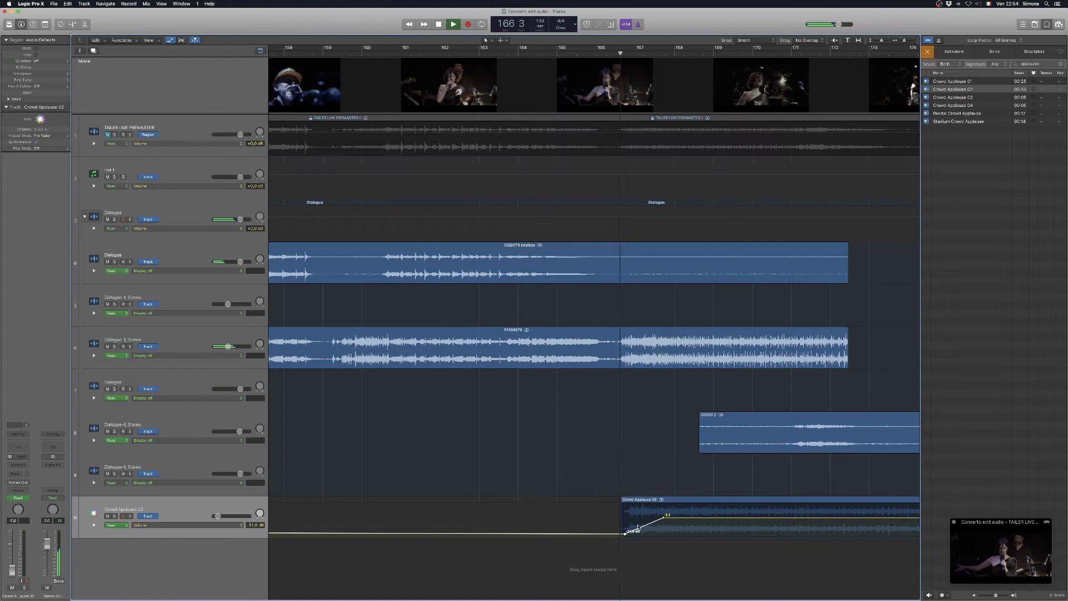
drag(665, 517, 674, 526)
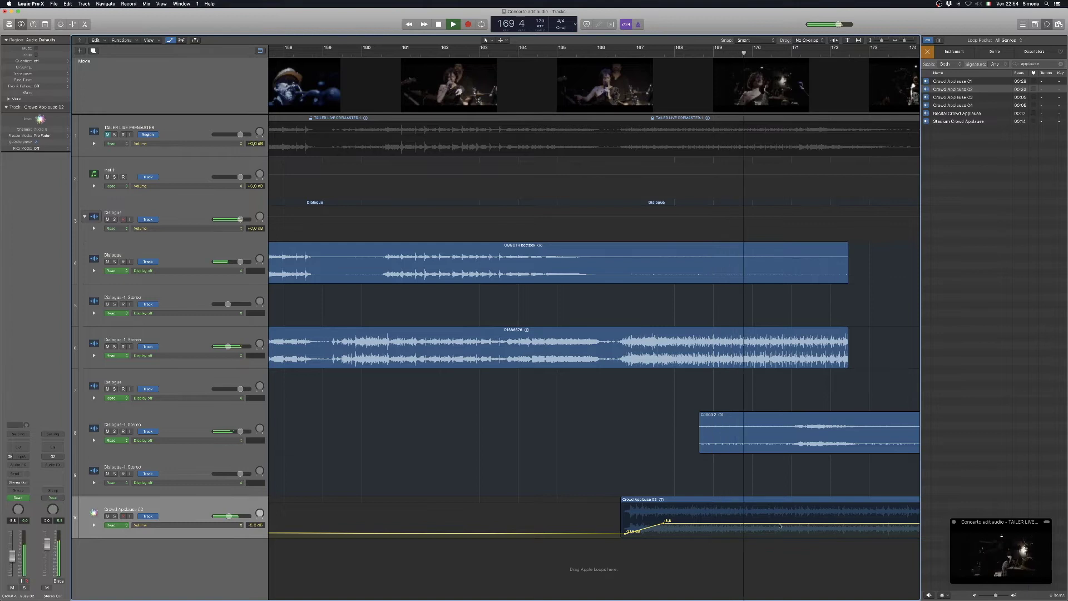
- Add volume points on the Crowd Applause 02 track that gradually raise the applause between about bars 170 and 171
click(600, 523)
click(633, 524)
mouse_move(647, 525)
mouse_down()
mouse_move(695, 514)
mouse_move(657, 514)
mouse_up()
click(693, 519)
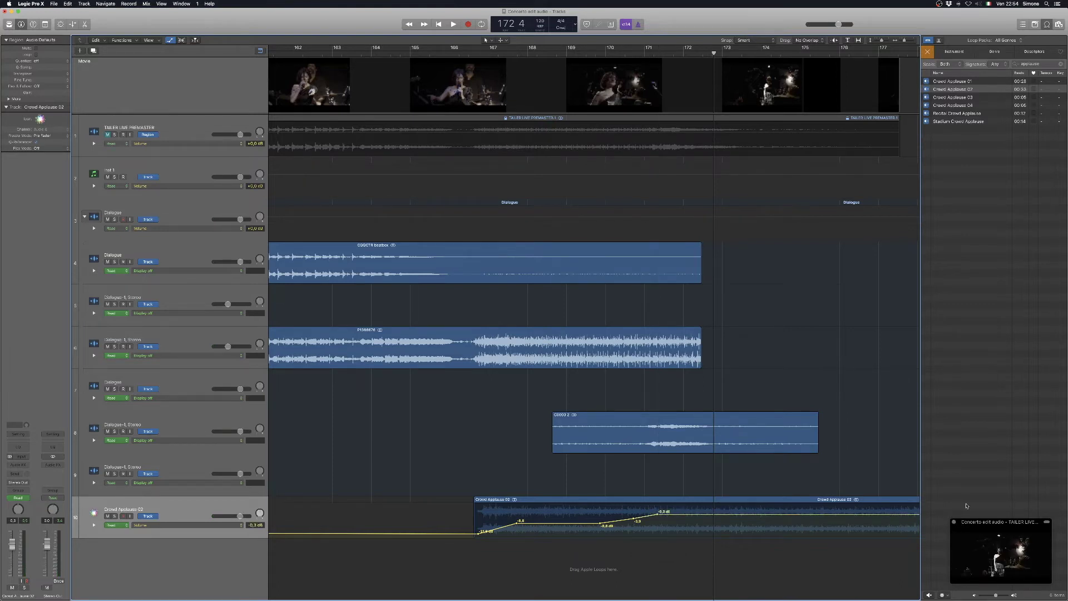
- Enlarge the floating movie window to about twice its size and place it over the loop browser, clear of the ending regions
drag(985, 523, 814, 342)
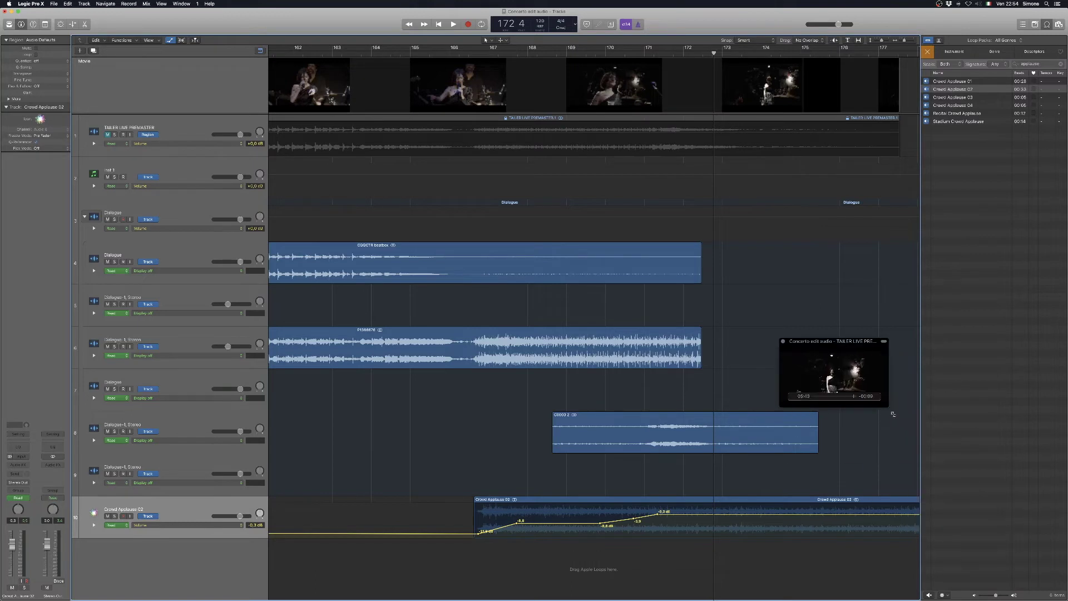
drag(880, 405, 1009, 476)
drag(931, 344, 973, 151)
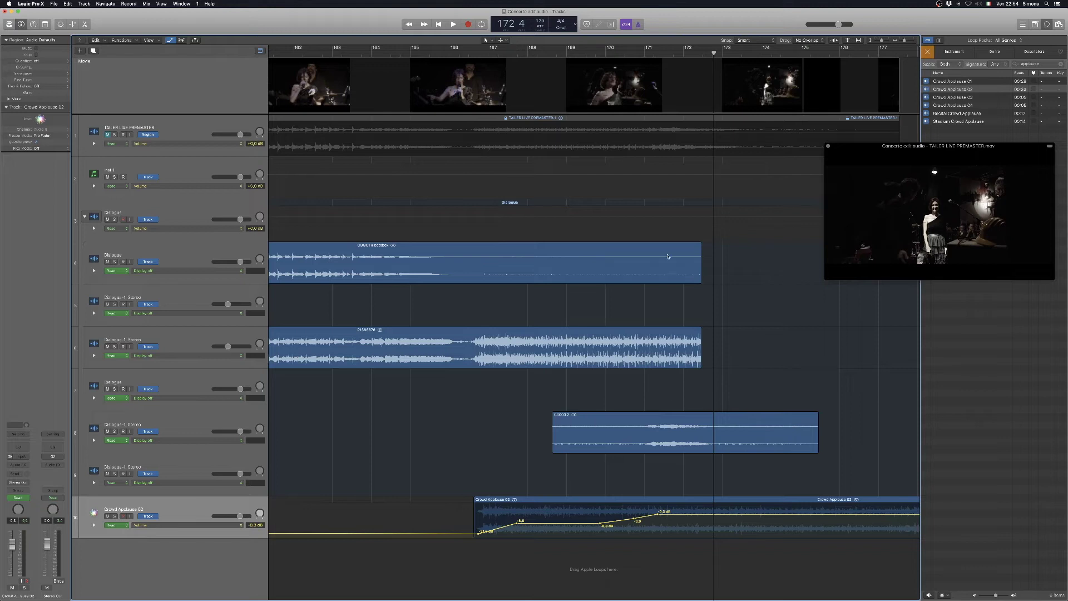
- Replay the ending from about bar 168.4 and shift the start of the applause's second volume rise back to about bar 169.5
drag(656, 54, 555, 54)
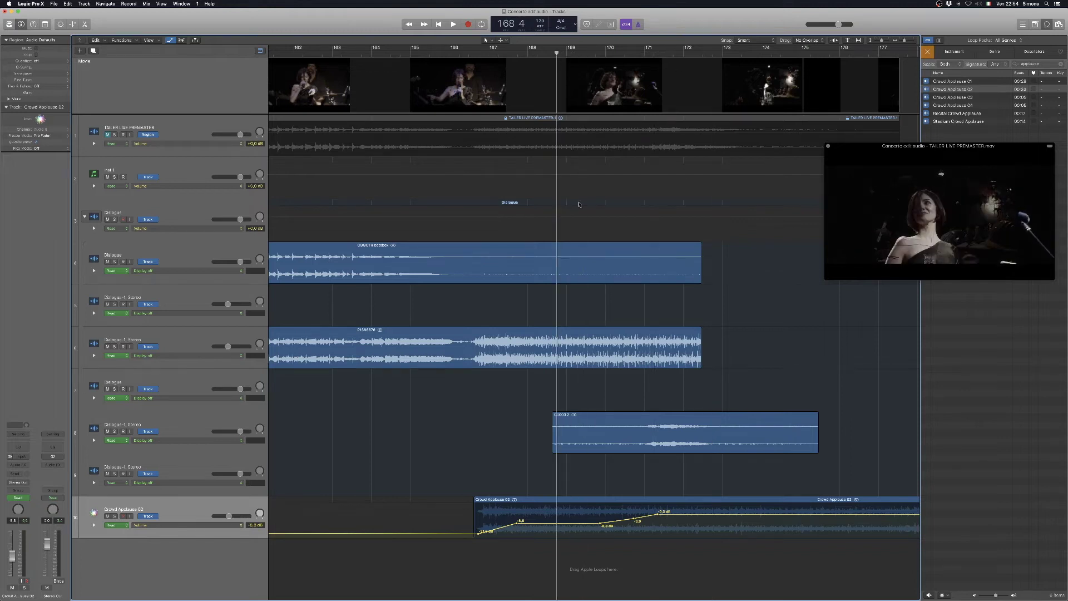
key(space)
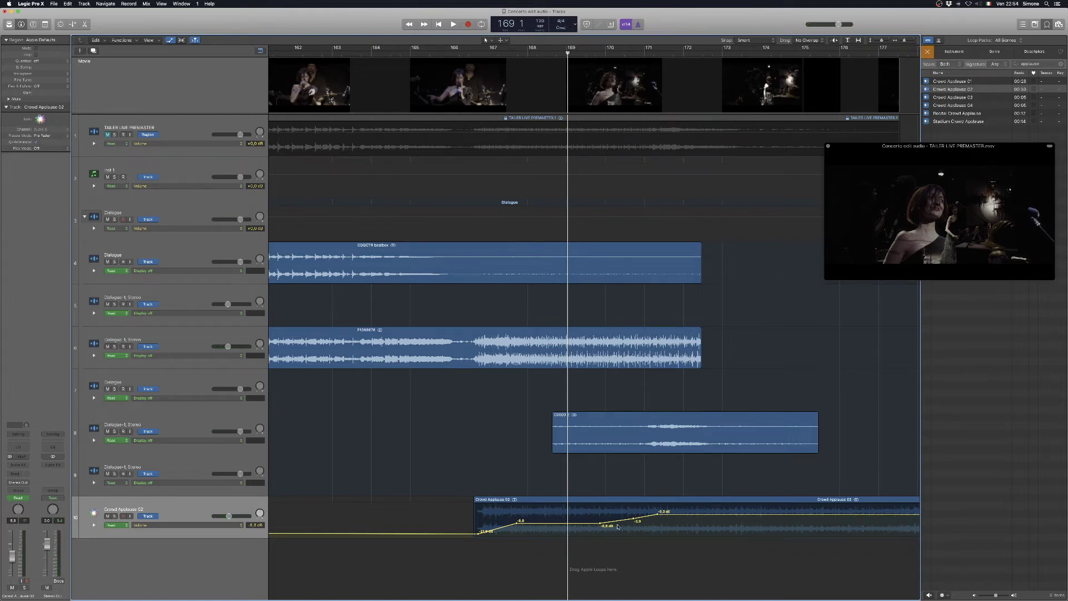
drag(602, 525, 587, 525)
key(space)
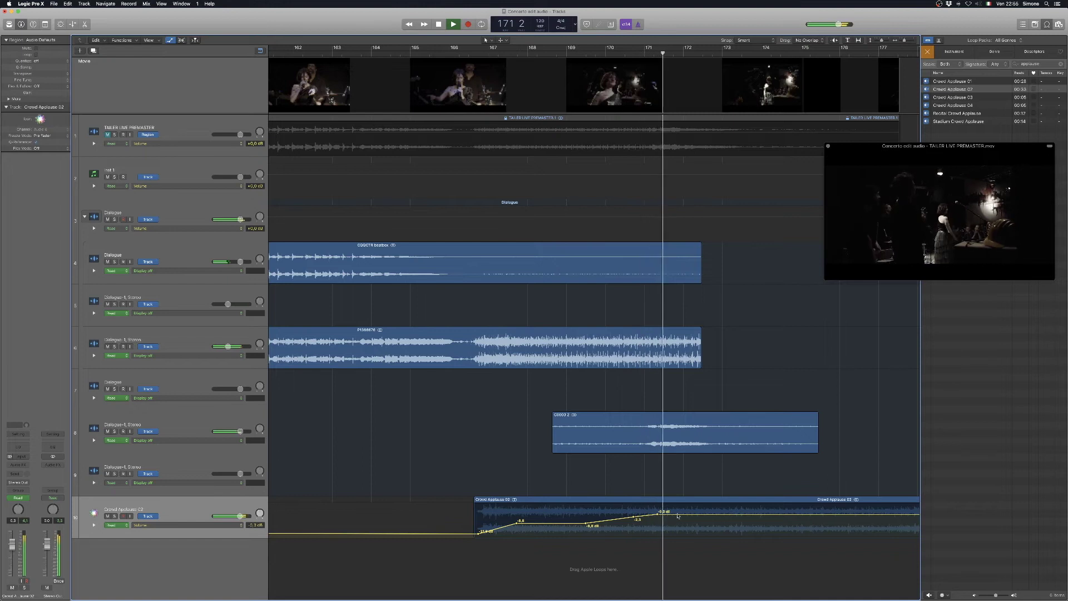
- Draw a volume fade-out on the Crowd Applause 02 track from about bar 173 down to near silence around bar 175.5
click(714, 515)
click(758, 520)
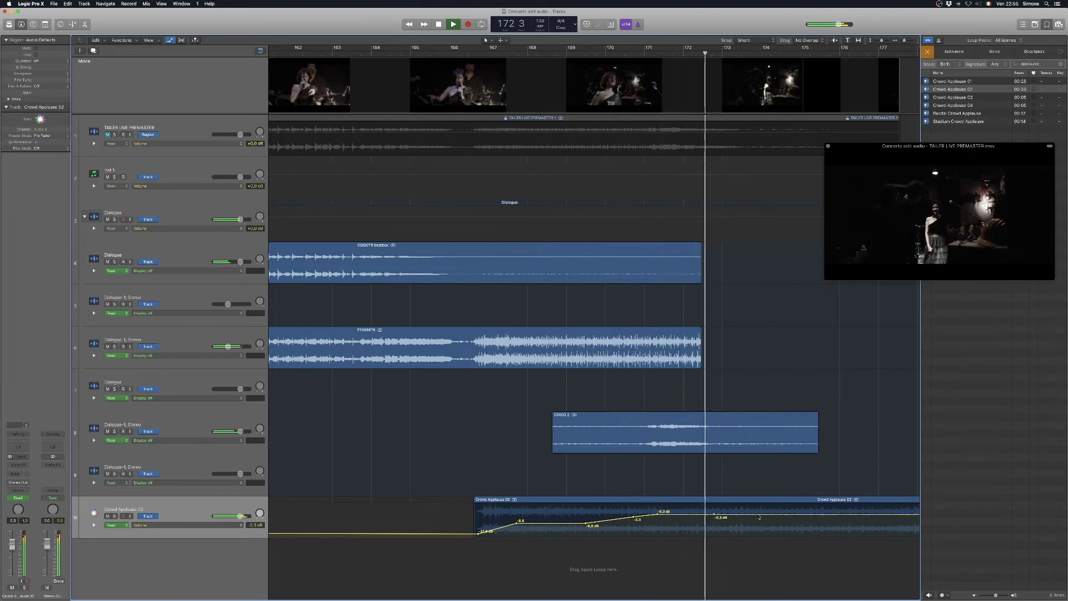
drag(758, 520, 819, 530)
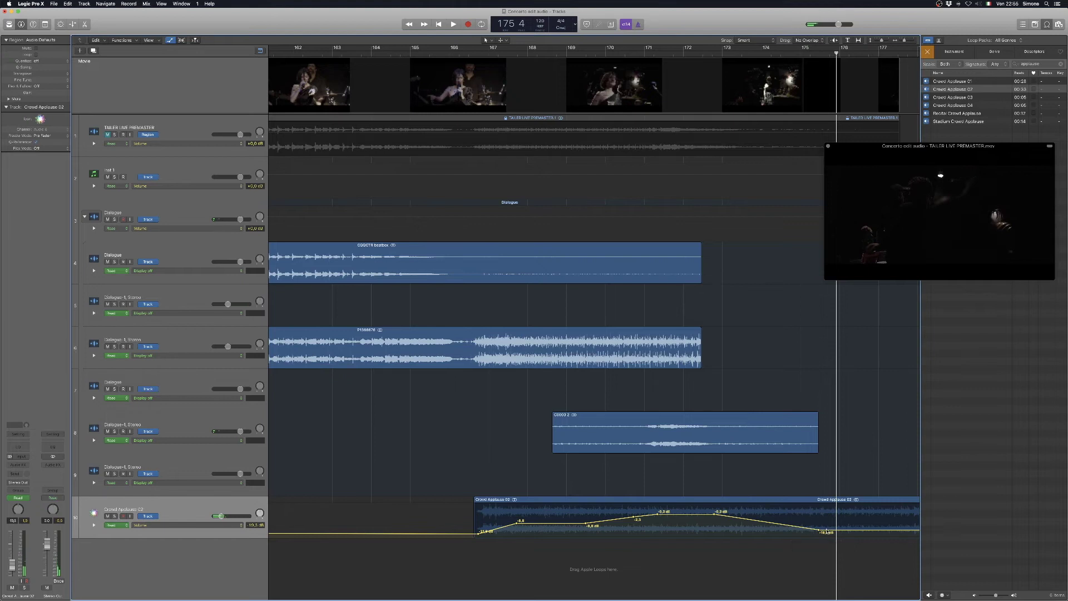
drag(826, 530, 828, 579)
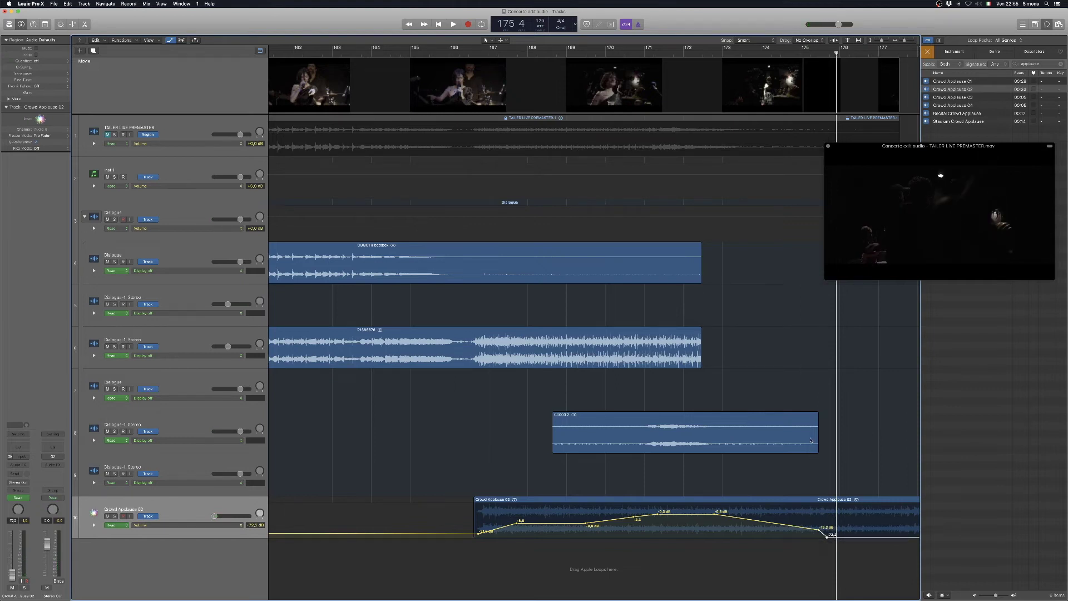
- Use the Fade Tool to add a fade-out about two bars long to the last region on track 8, and play it
click(810, 440)
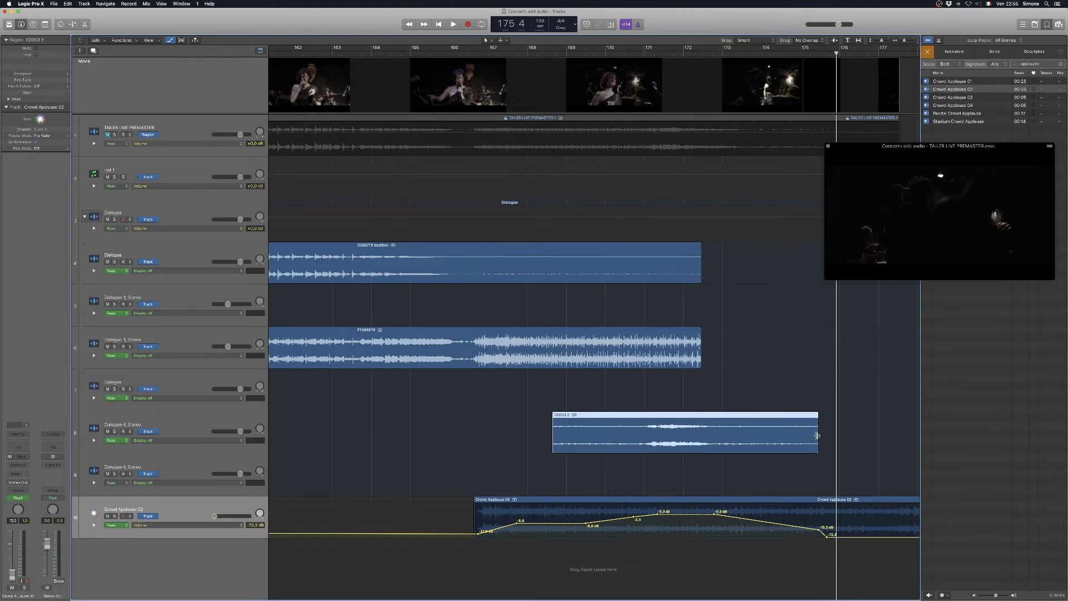
click(490, 42)
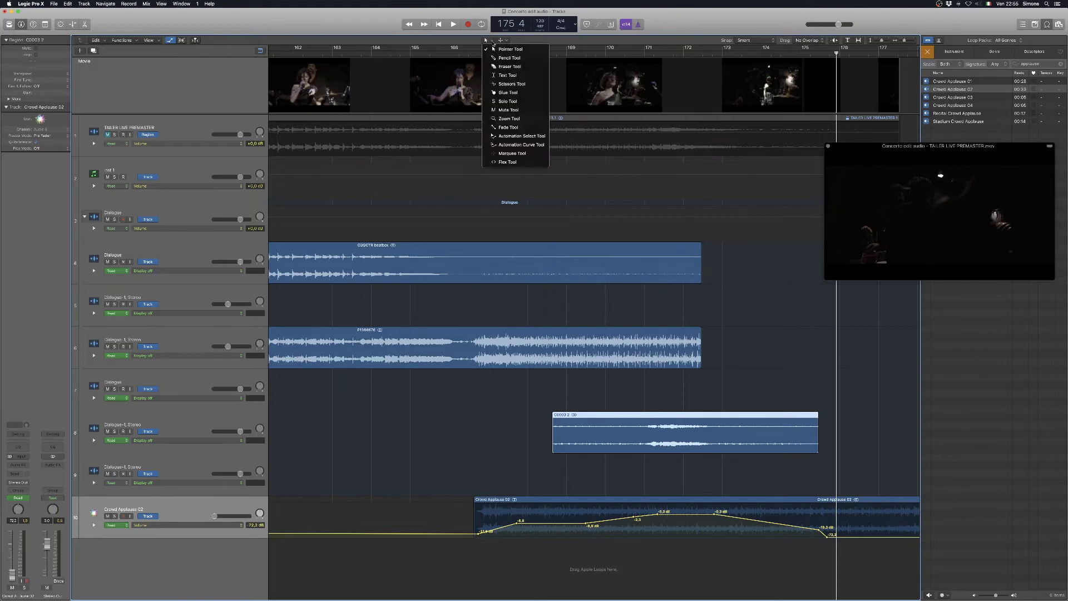
click(512, 124)
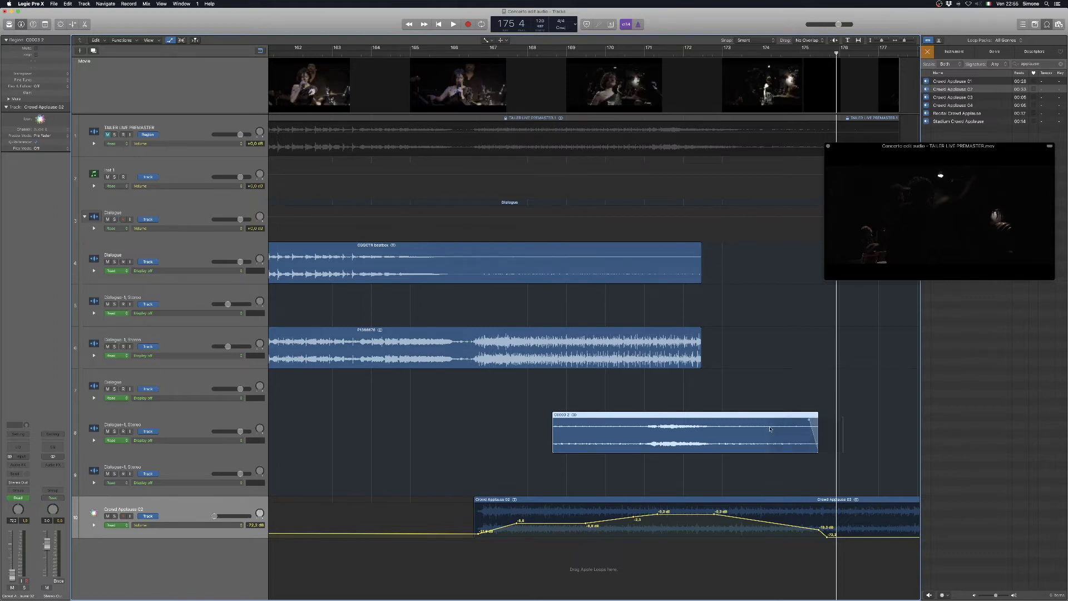
drag(731, 428, 761, 424)
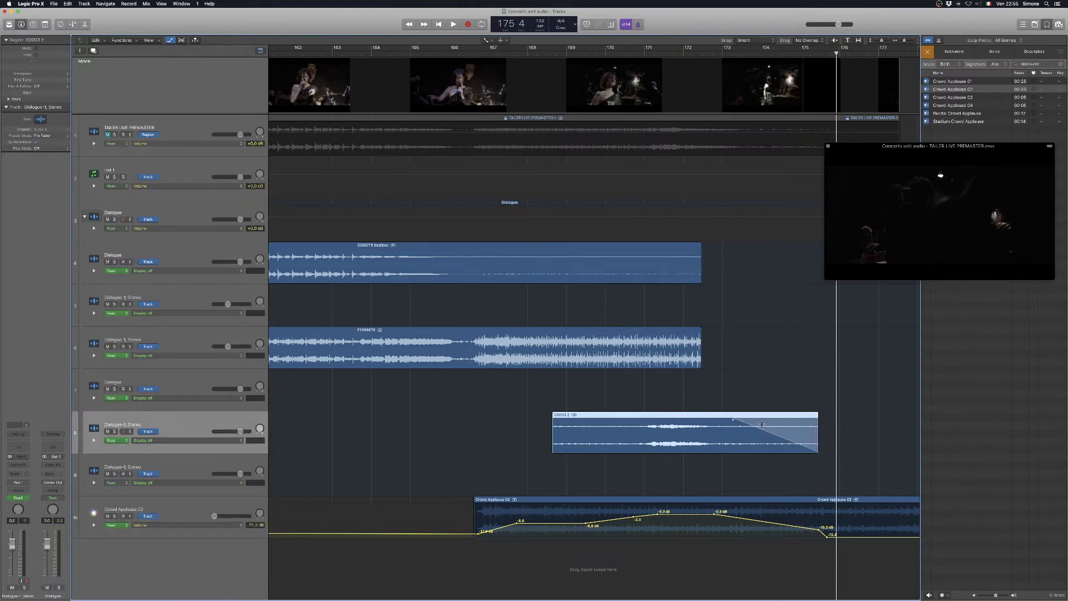
click(711, 52)
key(space)
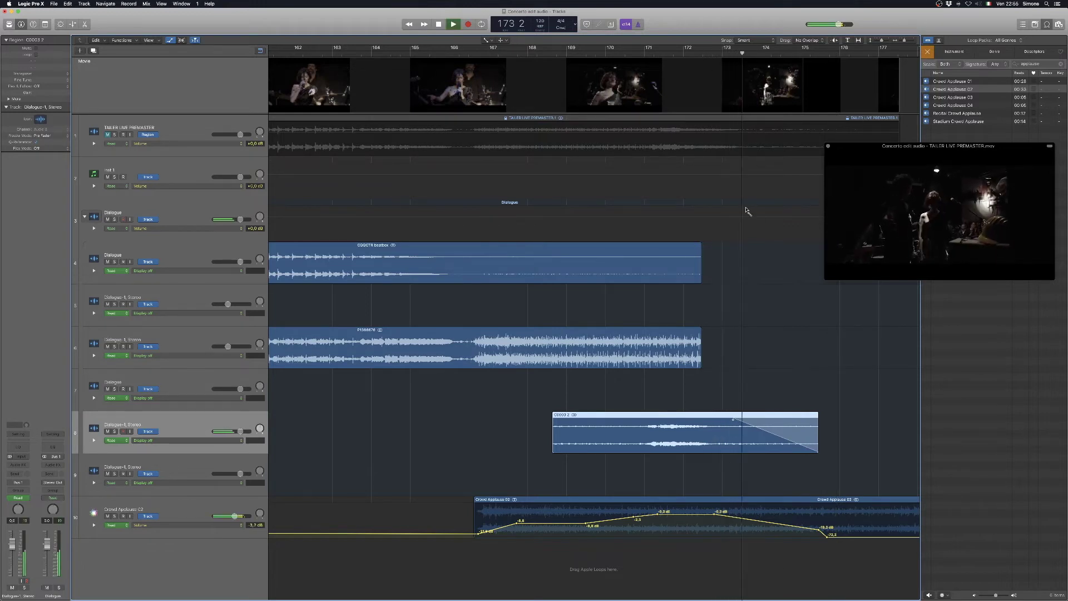
- Return to the Pointer Tool and straighten the applause fade-out by pulling its second-to-last volume point down to the final one
click(820, 530)
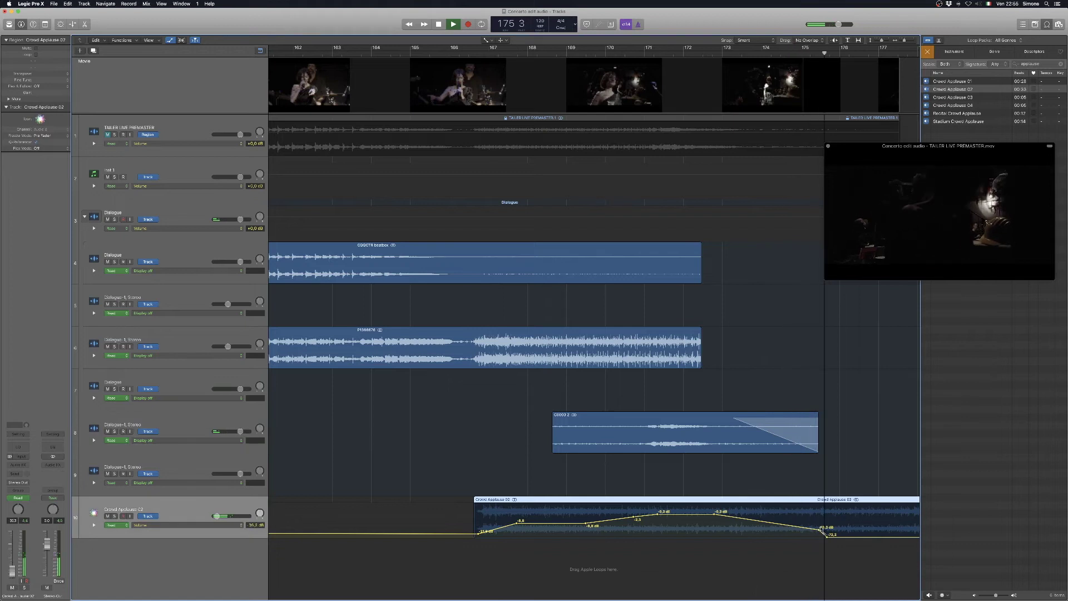
click(492, 42)
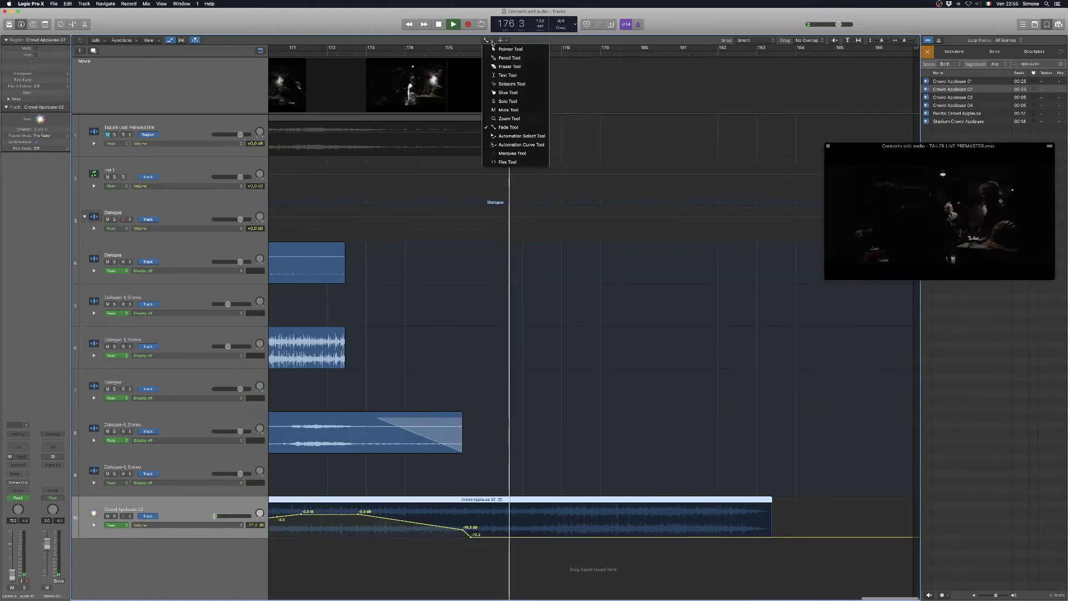
click(510, 49)
key(space)
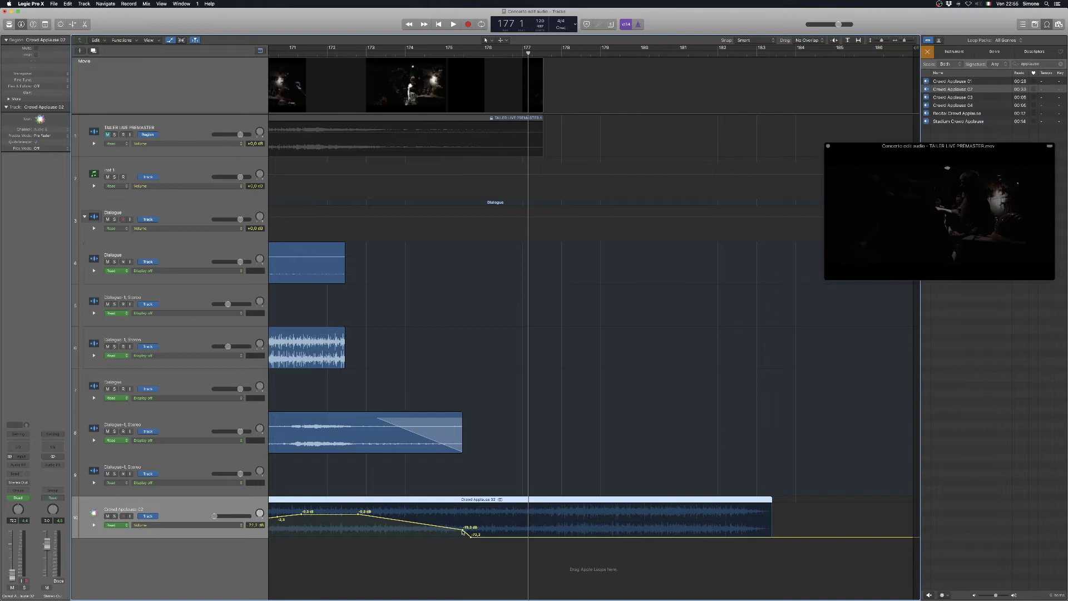
drag(462, 531, 465, 536)
scroll(443, 438, left, 10)
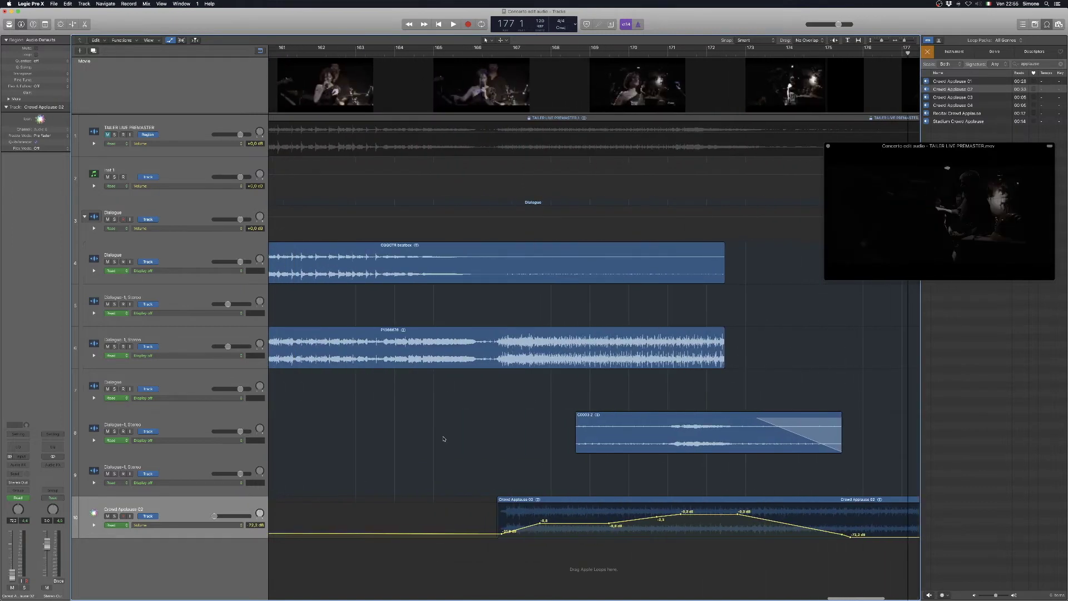
- Reveal track 8's volume automation and shape its last region with a low start, a rise in the middle and a fade to silence
click(93, 440)
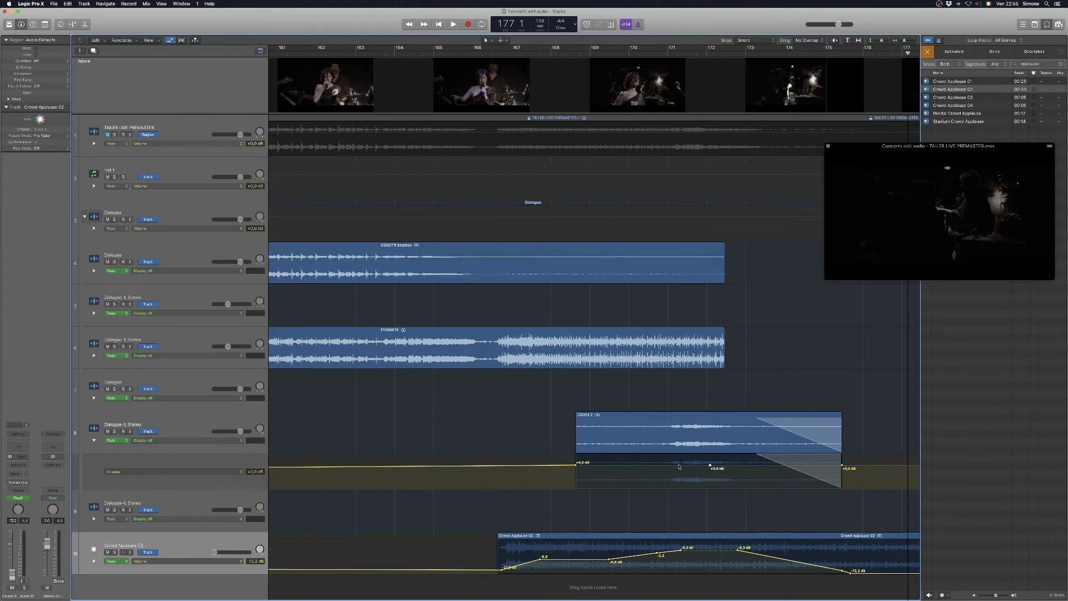
drag(581, 466, 588, 480)
drag(840, 468, 771, 471)
- Replay the ending and slightly lower the applause volume point just before its fade-out, at about bar 173
key(comma)
key(comma)
key(comma)
key(comma)
key(comma)
key(comma)
key(comma)
key(space)
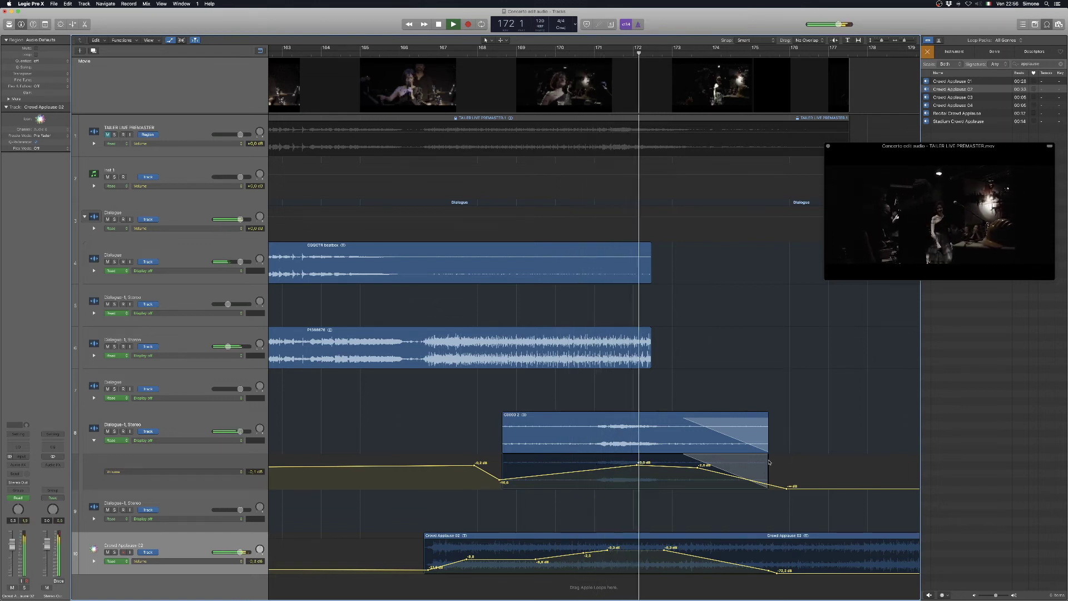
drag(664, 550, 665, 555)
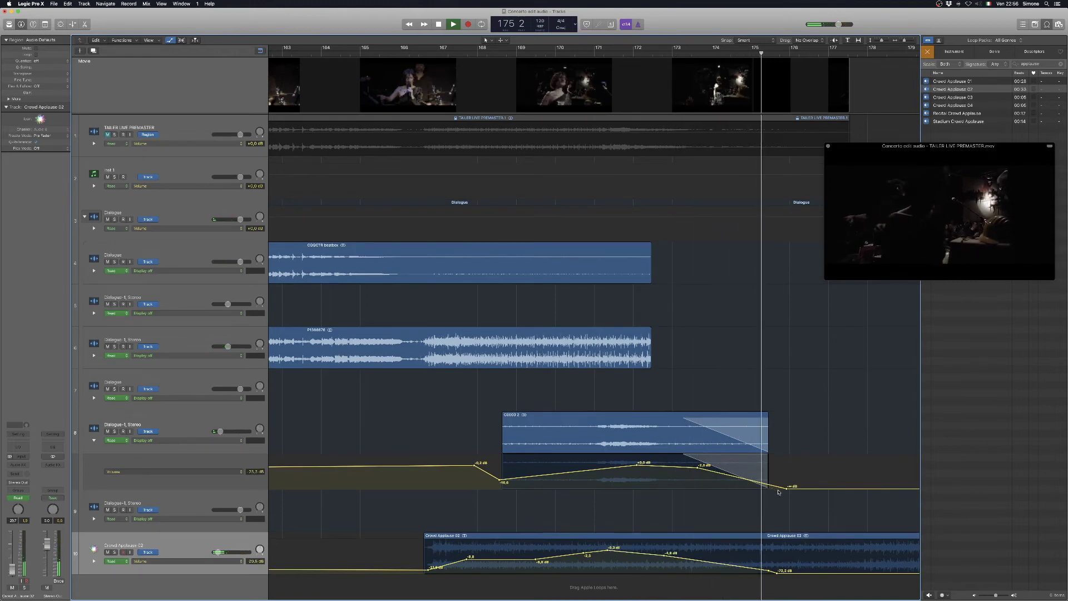
- Stop playback, solo the Dialogue track on track 4 and place the playhead at bar 141
key(space)
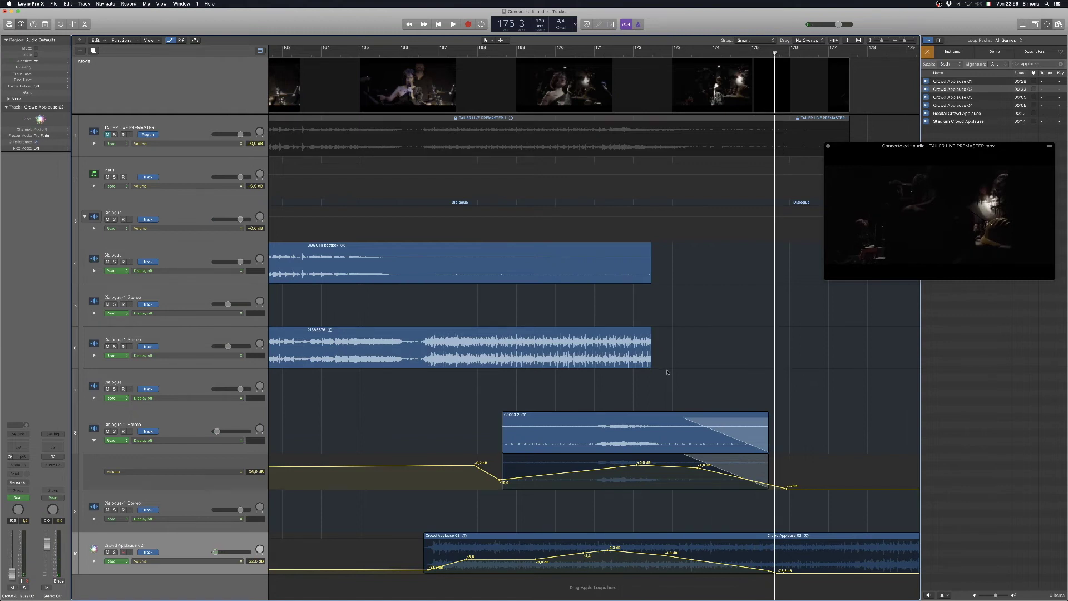
key(super+Left)
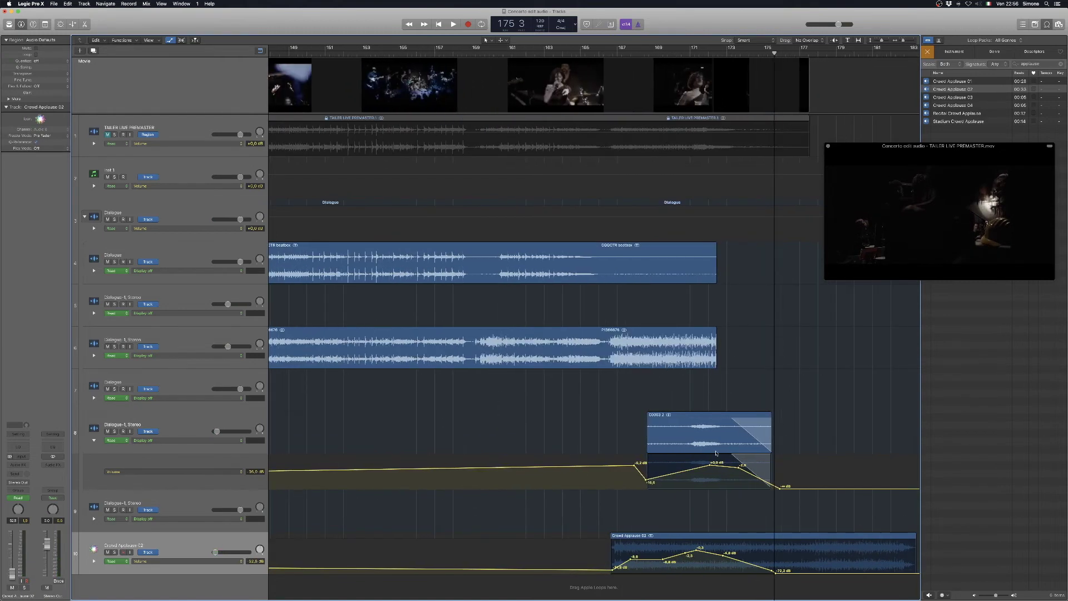
key(super+Left)
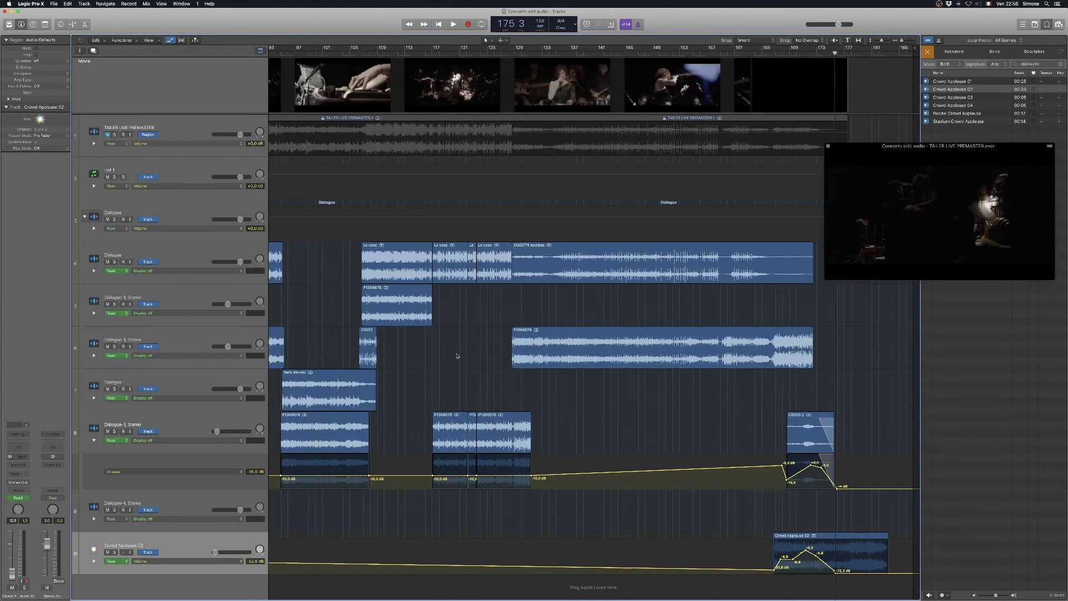
click(159, 259)
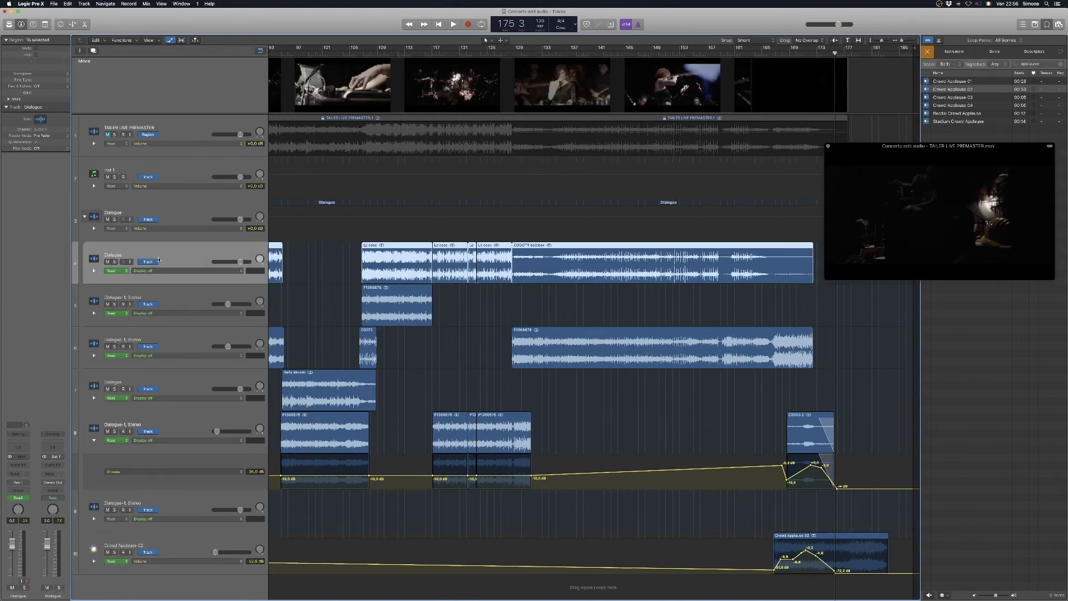
click(115, 262)
click(597, 51)
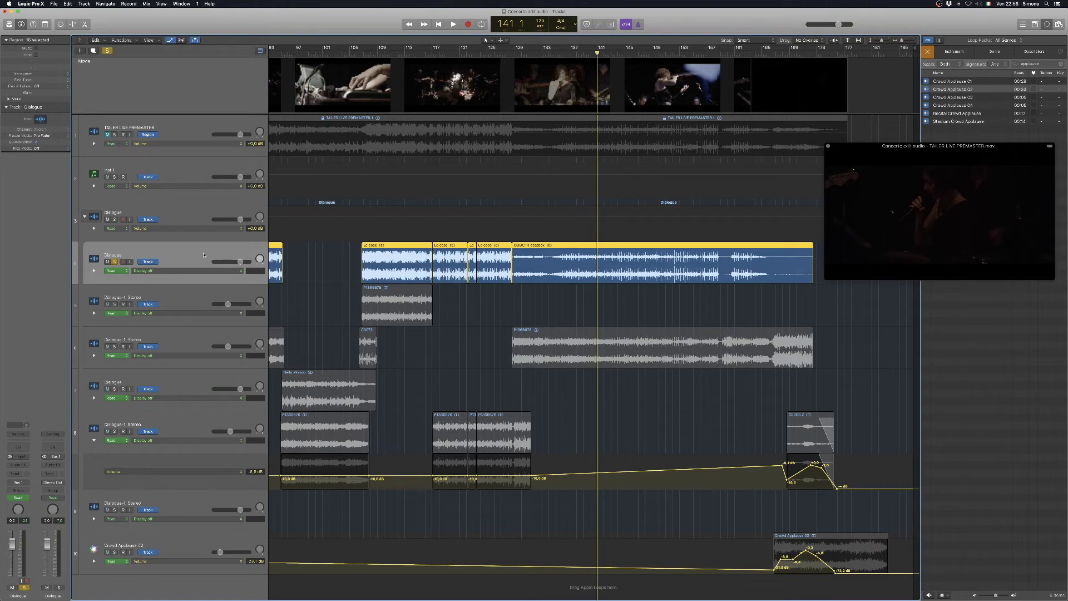
ctrl+alt+click(677, 333)
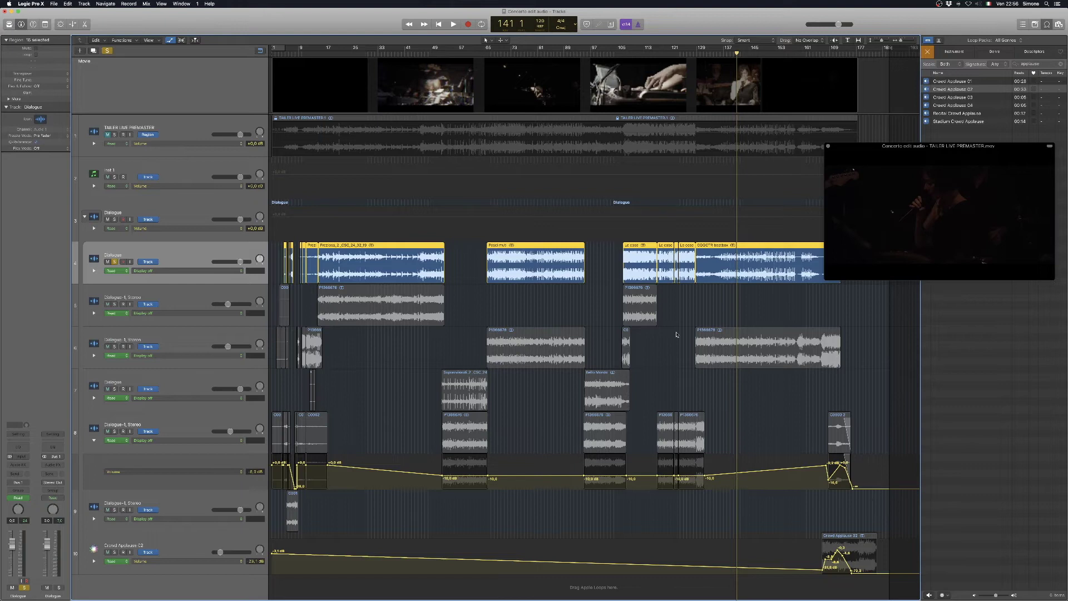
- Show the Mixer and take the Dialogue track on track 4 out of solo
key(x)
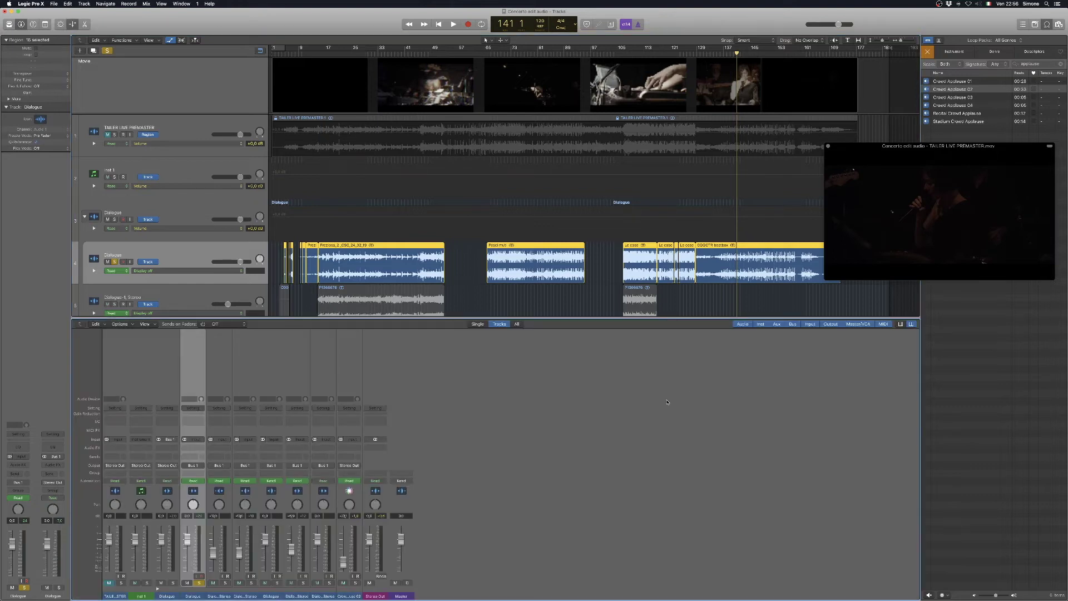
click(199, 583)
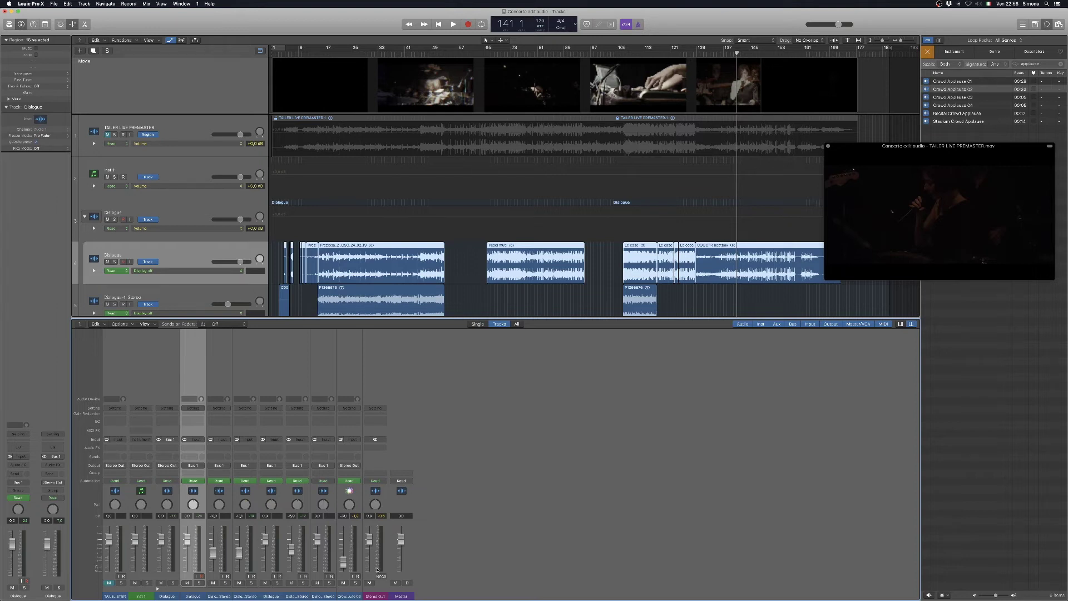
click(421, 434)
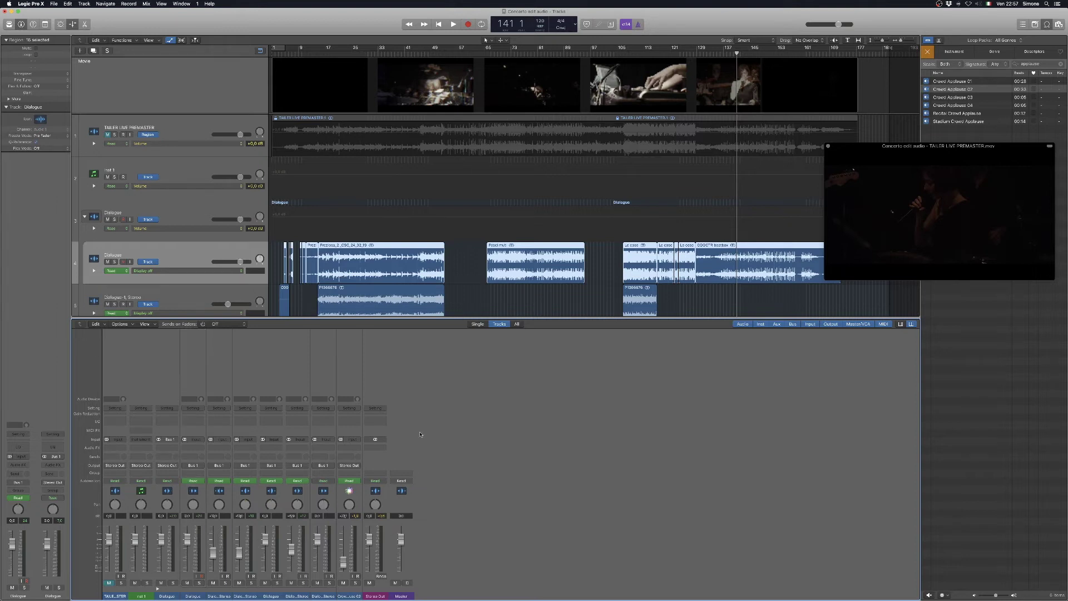
- Insert a Compressor on the Stereo Out channel and place its window clear of the channel strips
click(384, 449)
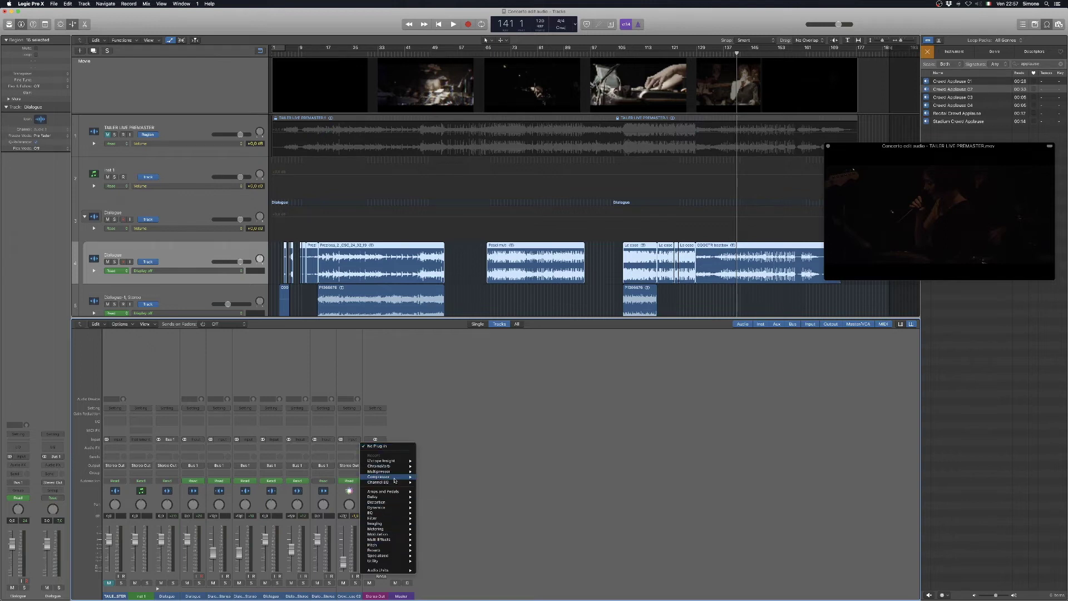
mouse_move(389, 509)
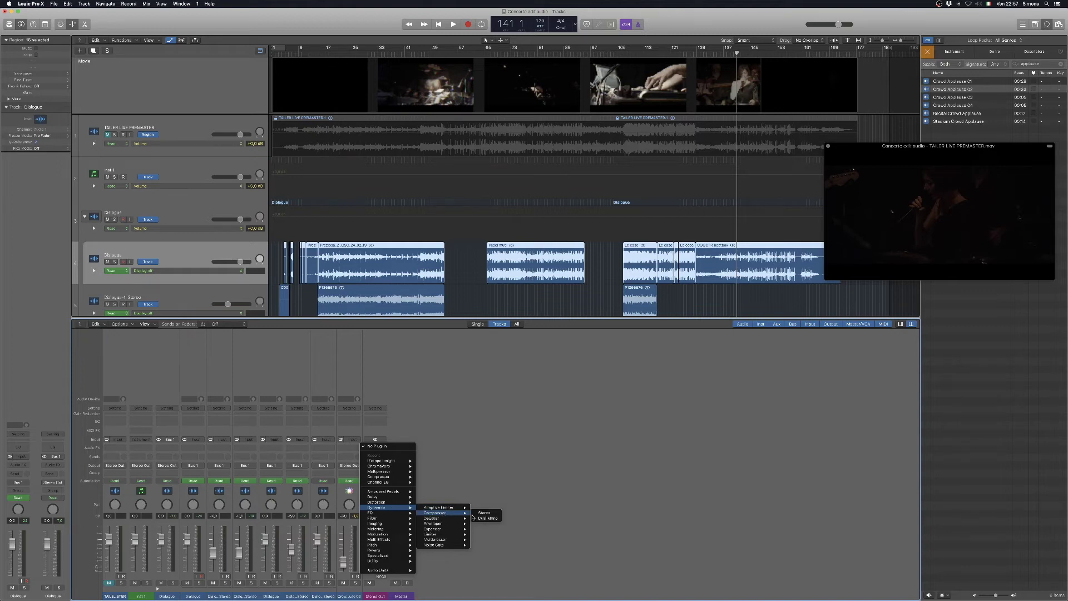
click(473, 517)
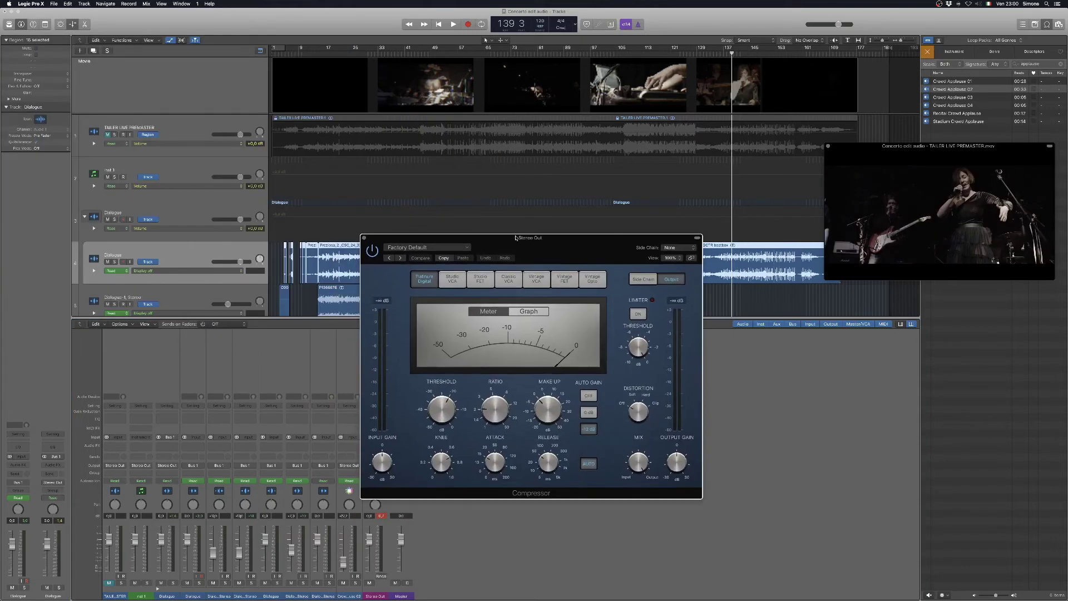
drag(516, 237, 606, 306)
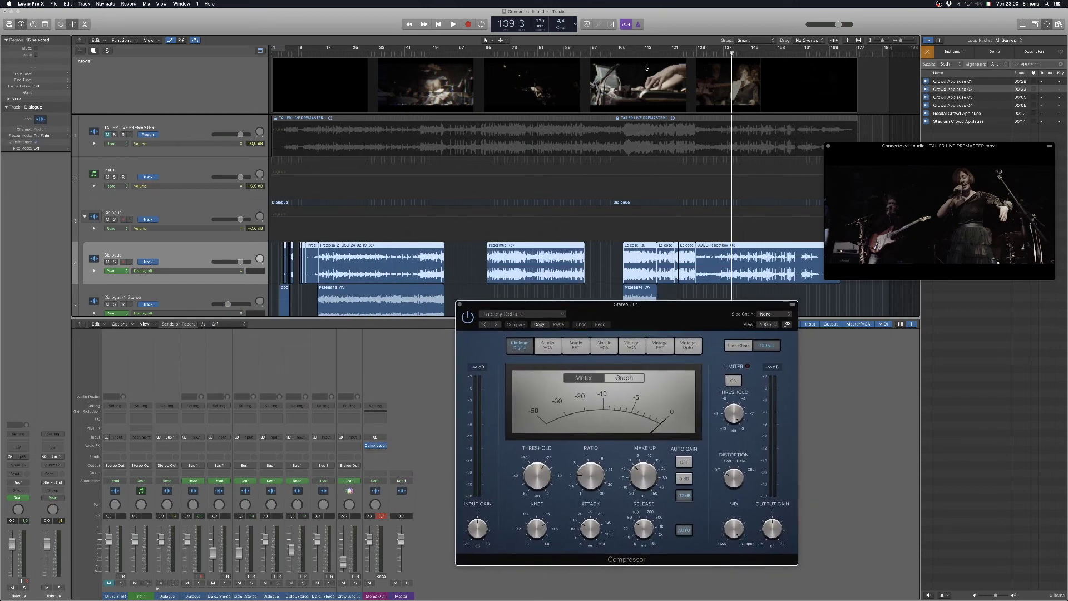
- Play the mix from around bar 107 and compare it with the Compressor bypassed and active
key(space)
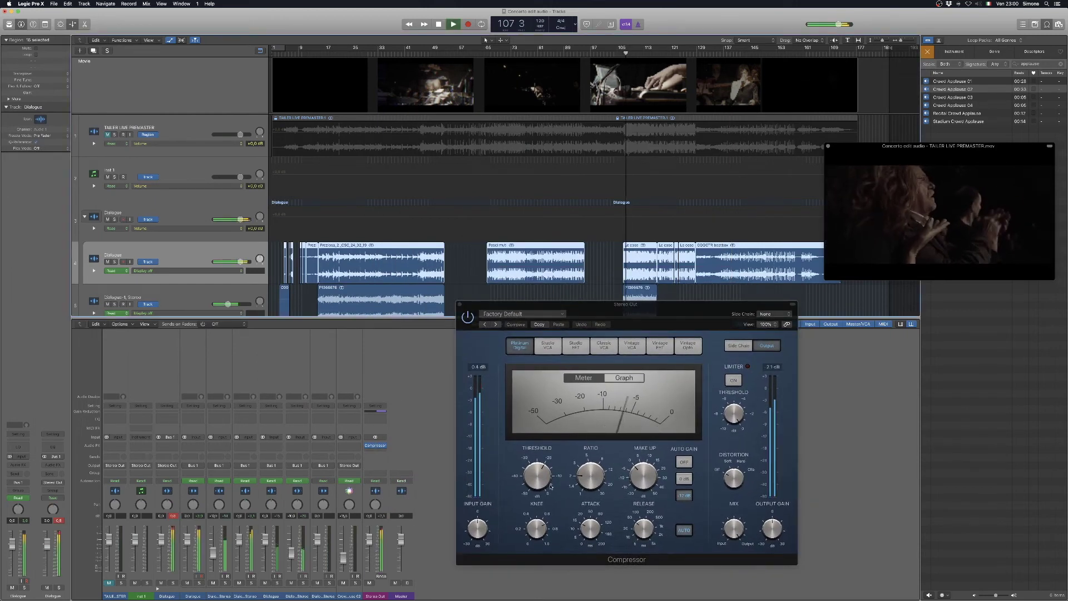
click(468, 317)
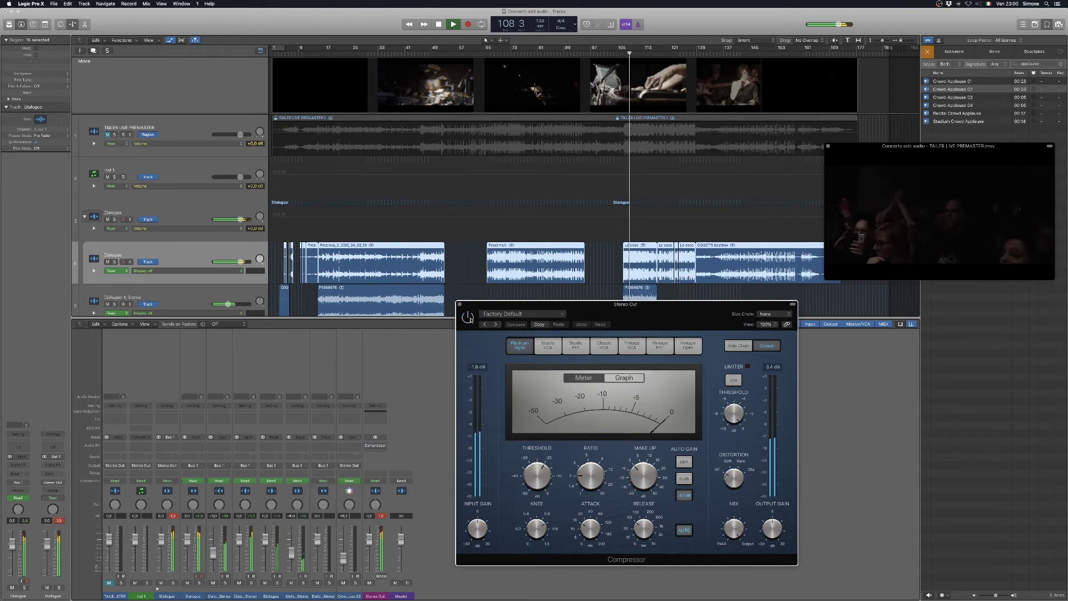
click(468, 317)
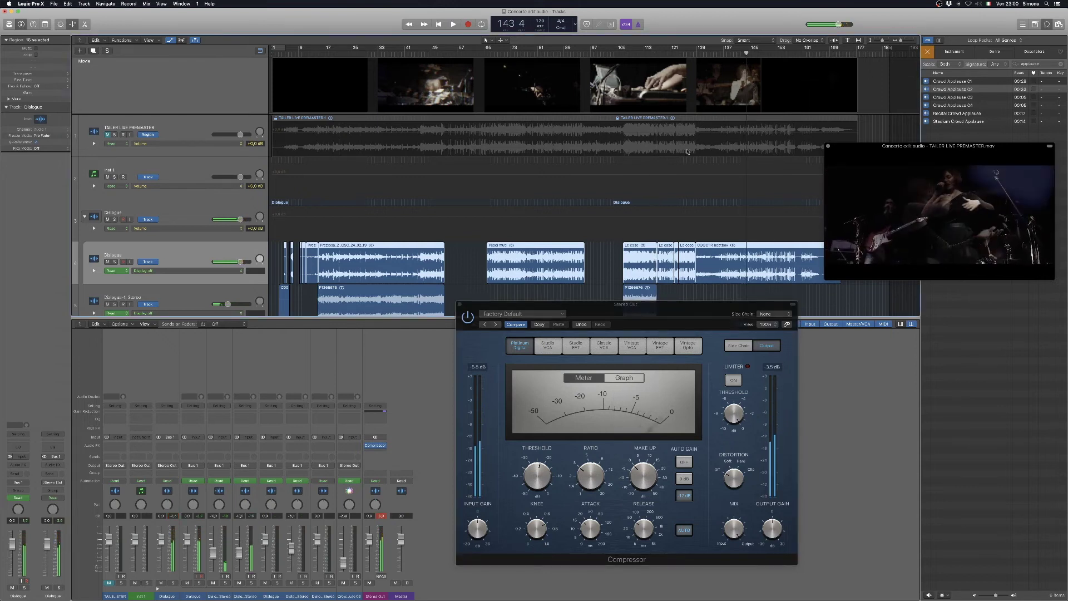
- Insert an Adaptive Limiter after the Compressor on Stereo Out and place its window beside the Compressor's
click(383, 446)
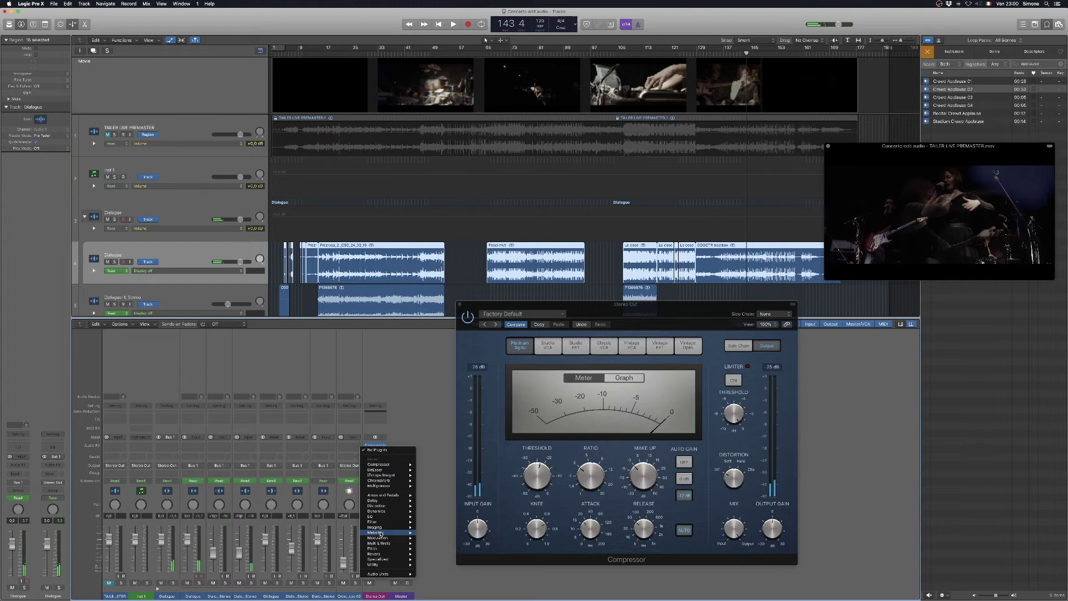
mouse_move(383, 527)
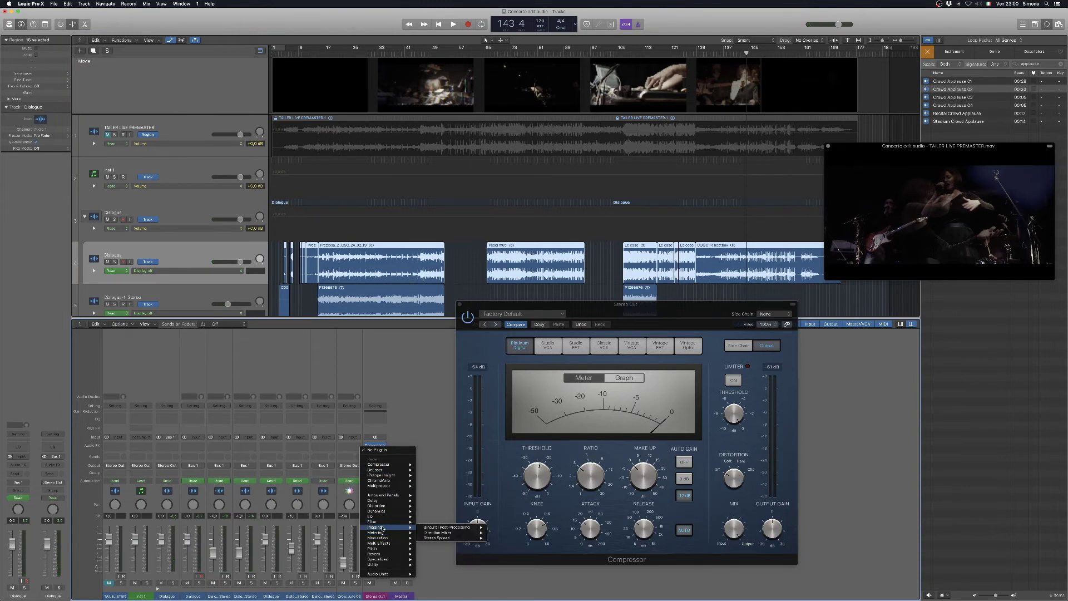
mouse_move(390, 505)
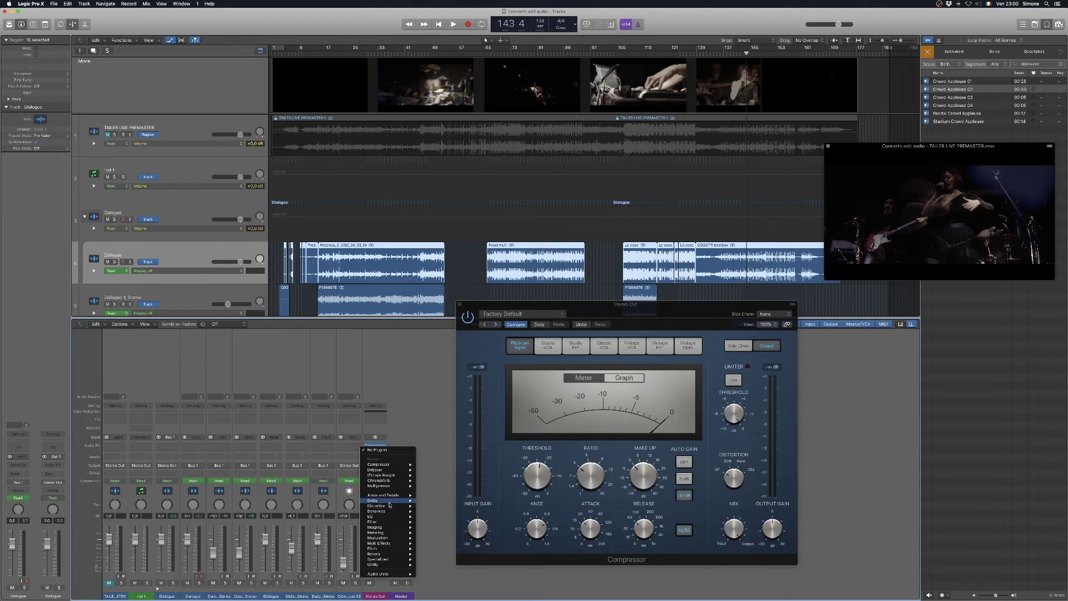
mouse_move(444, 539)
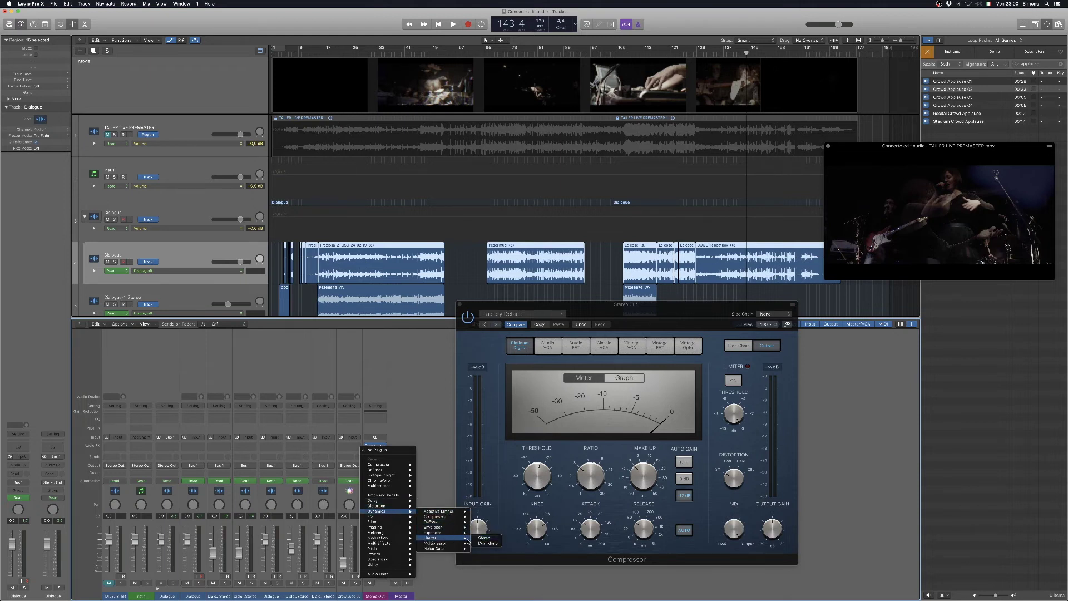
click(484, 511)
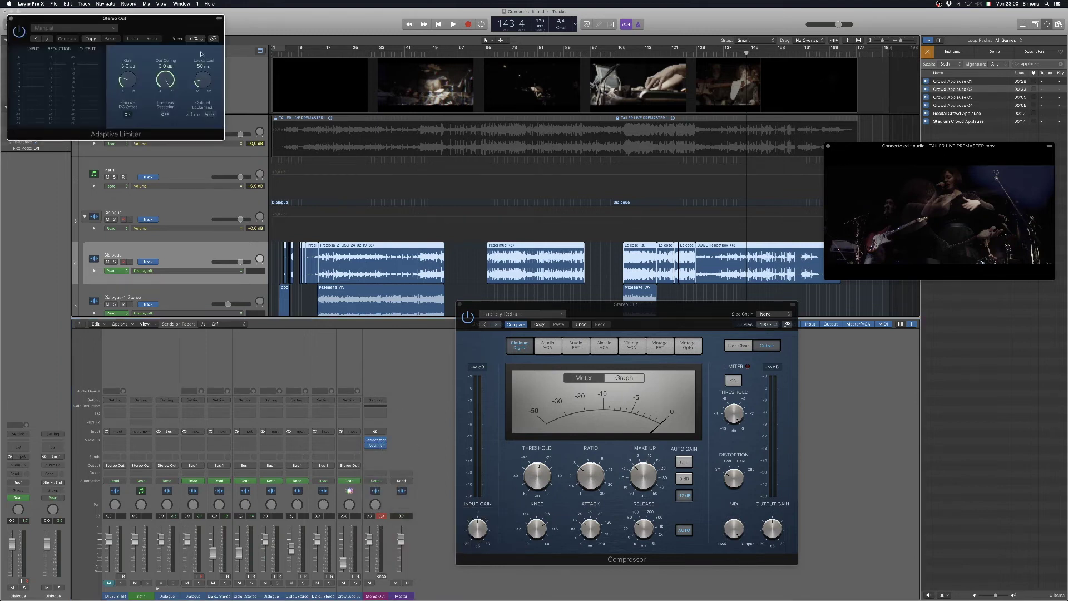
drag(200, 19, 459, 323)
- Play the mix from about bar 110 and raise the Adaptive Limiter's gain to 3.5 dB
key(space)
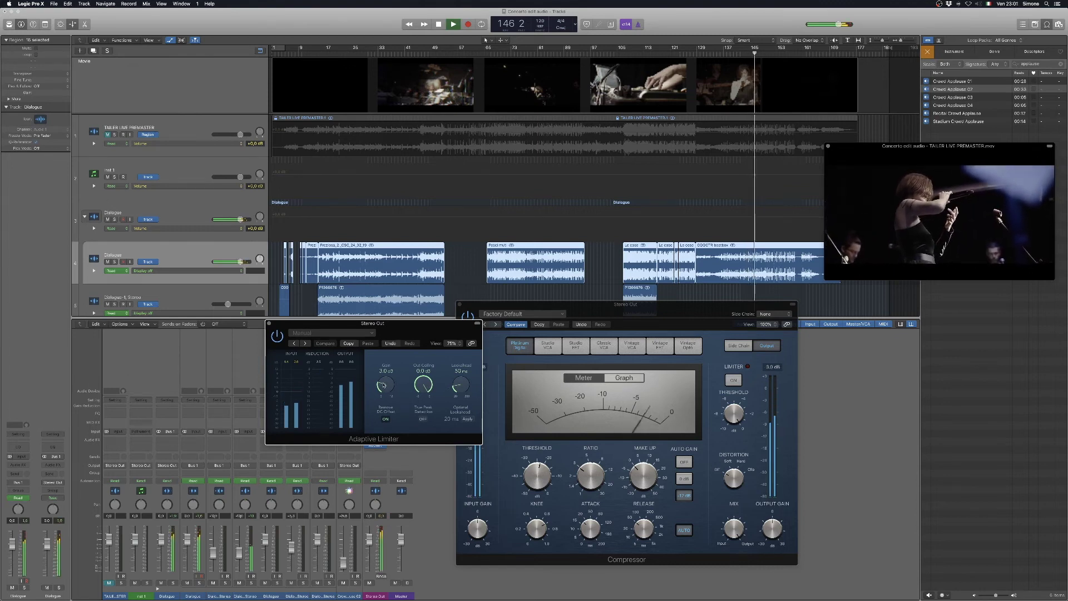
click(639, 54)
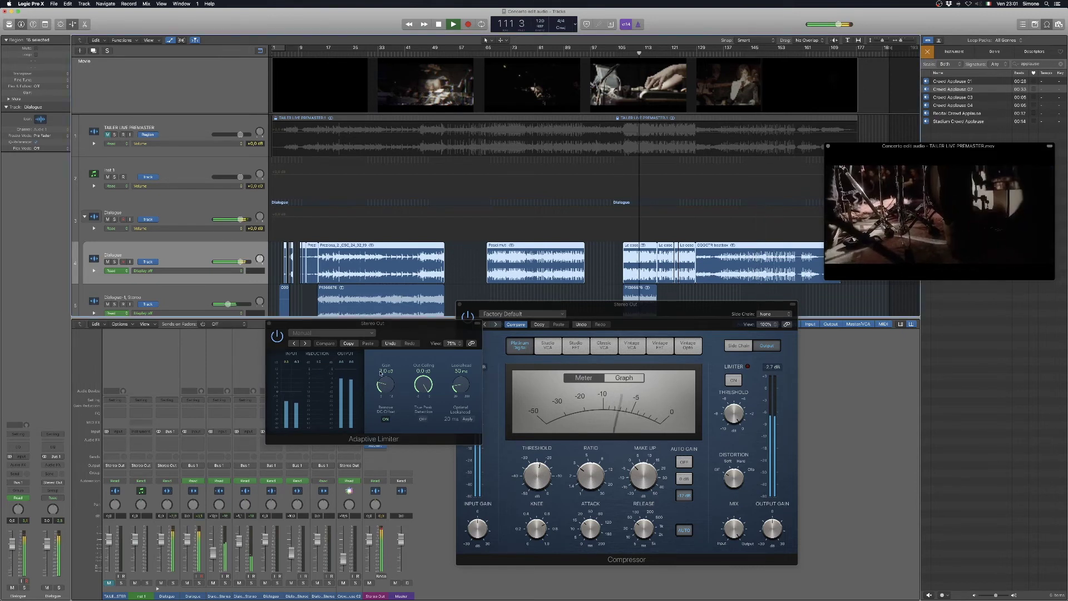
drag(381, 373, 383, 382)
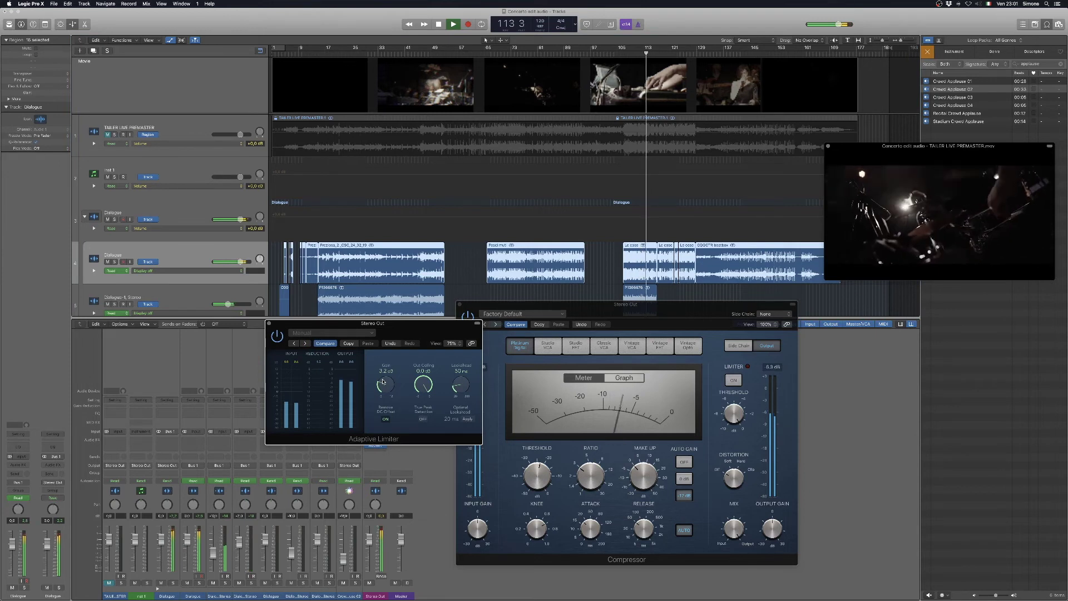
drag(383, 381, 385, 378)
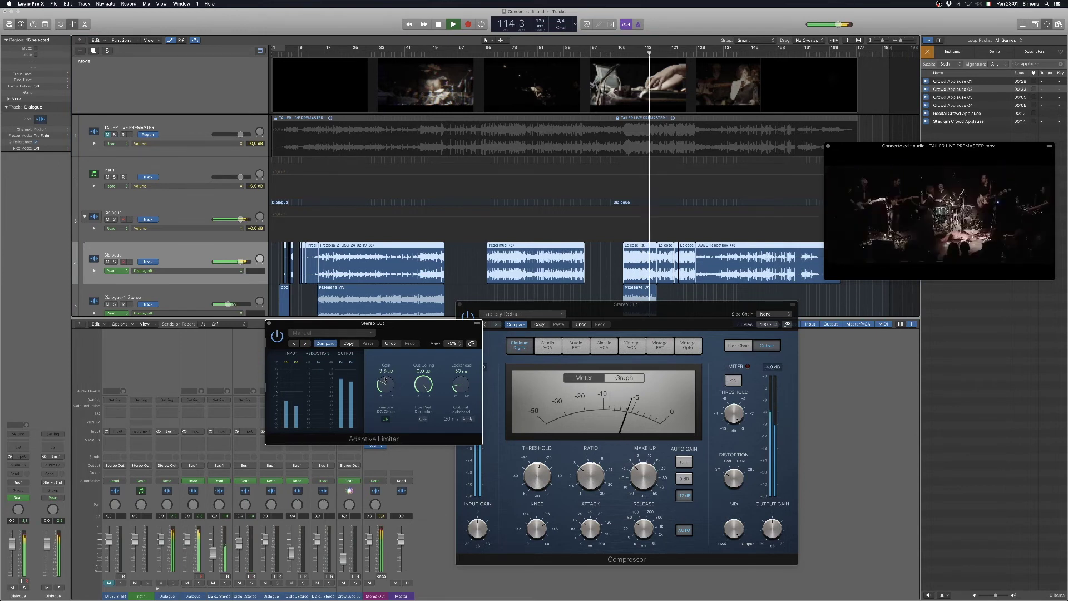
- Audition the limited mix at several points of the concert, around bars 147, 80, 33 and 23
click(664, 107)
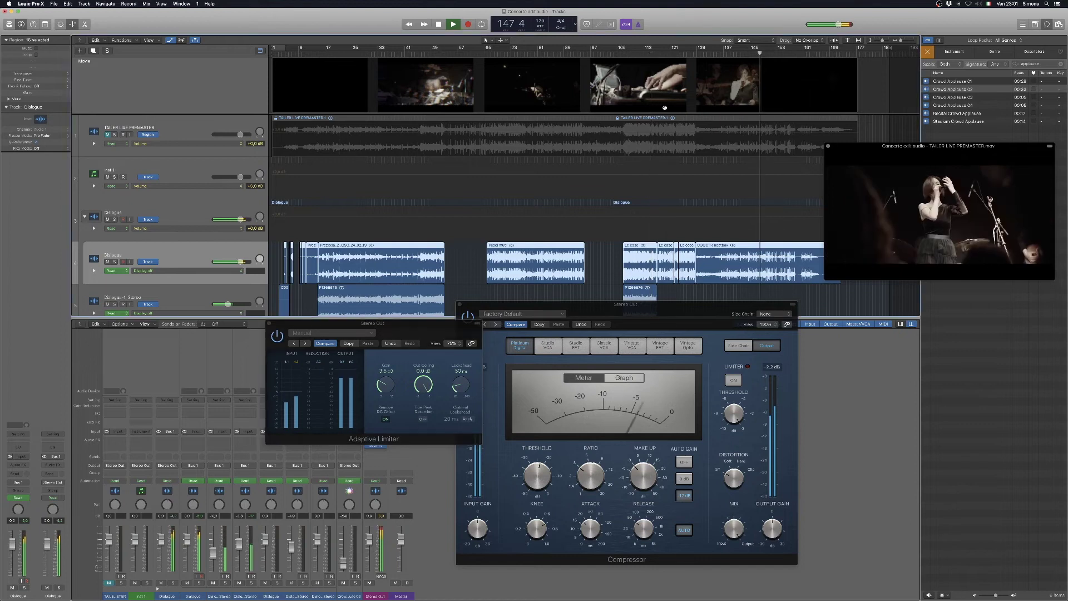
key(space)
click(534, 55)
key(space)
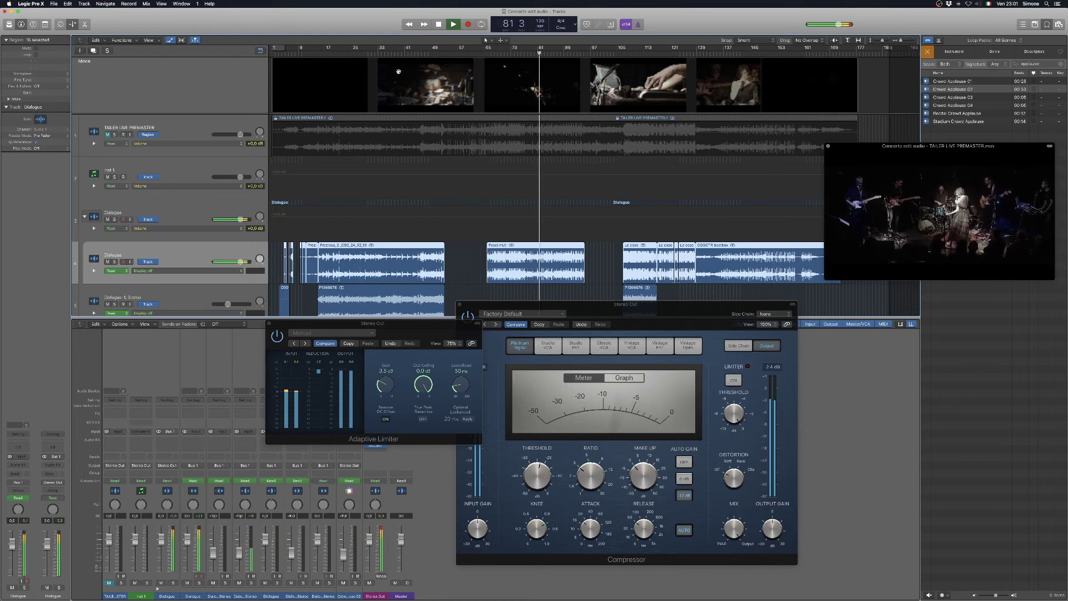
click(379, 54)
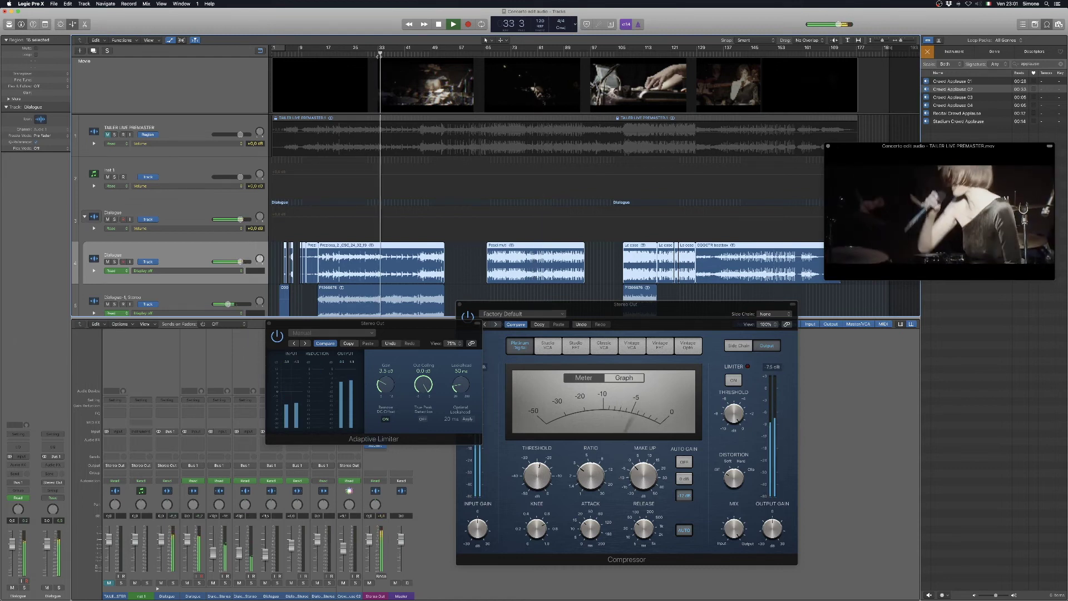
click(348, 58)
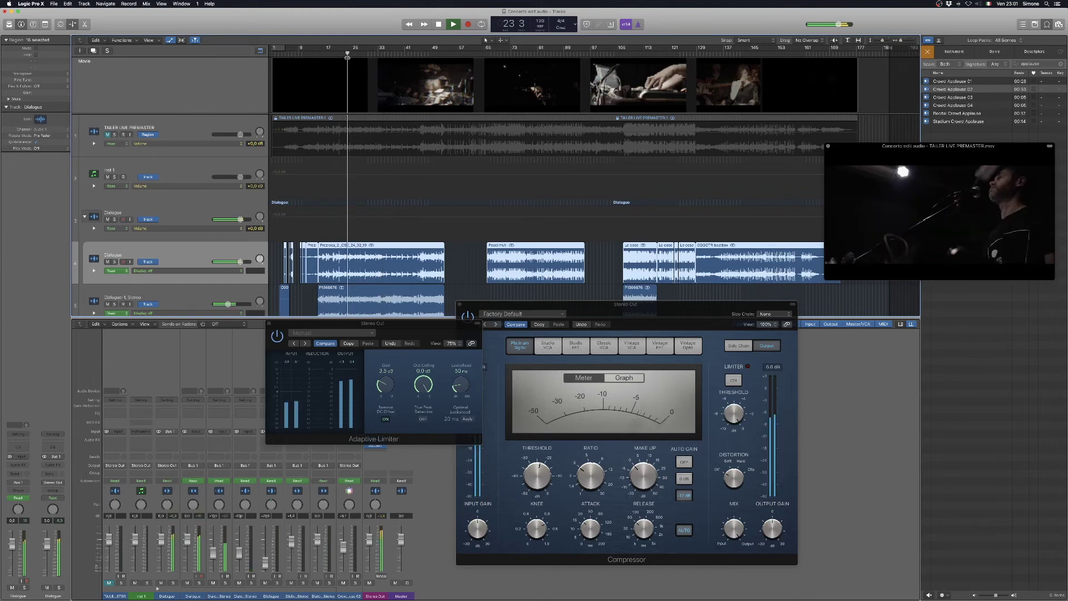
- Check the mix using the Compressor and Adaptive Limiter bypass, stop playback and close both plug-in windows
click(469, 316)
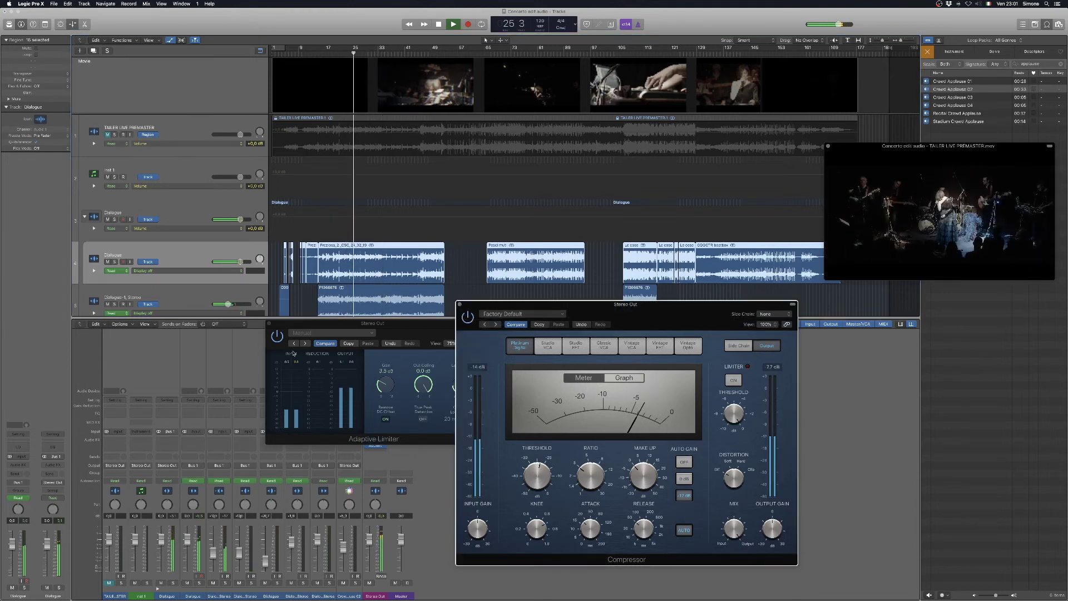
click(277, 338)
key(space)
click(269, 323)
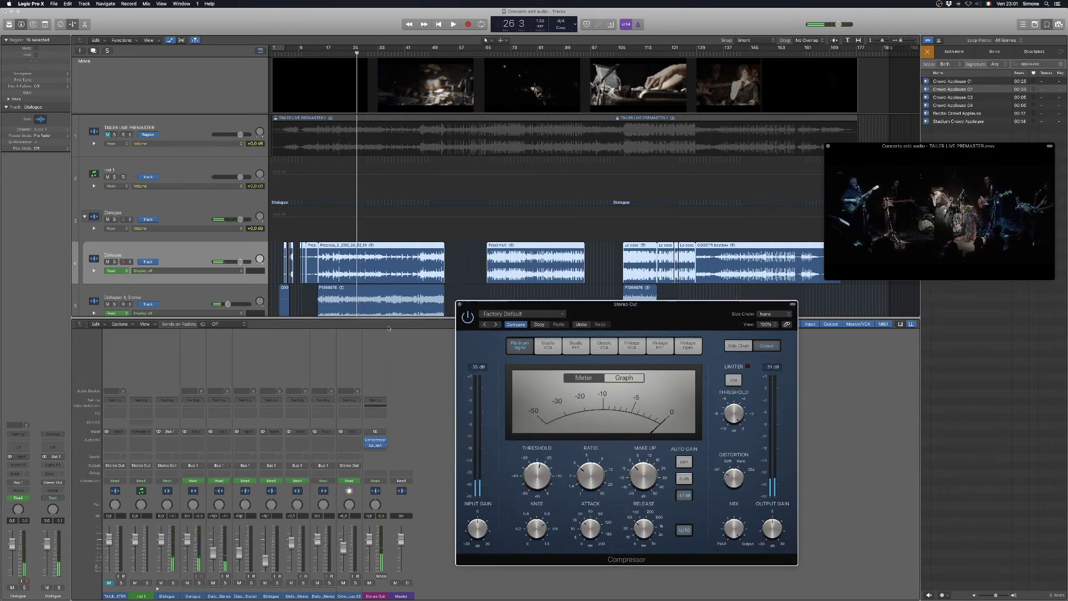
click(459, 304)
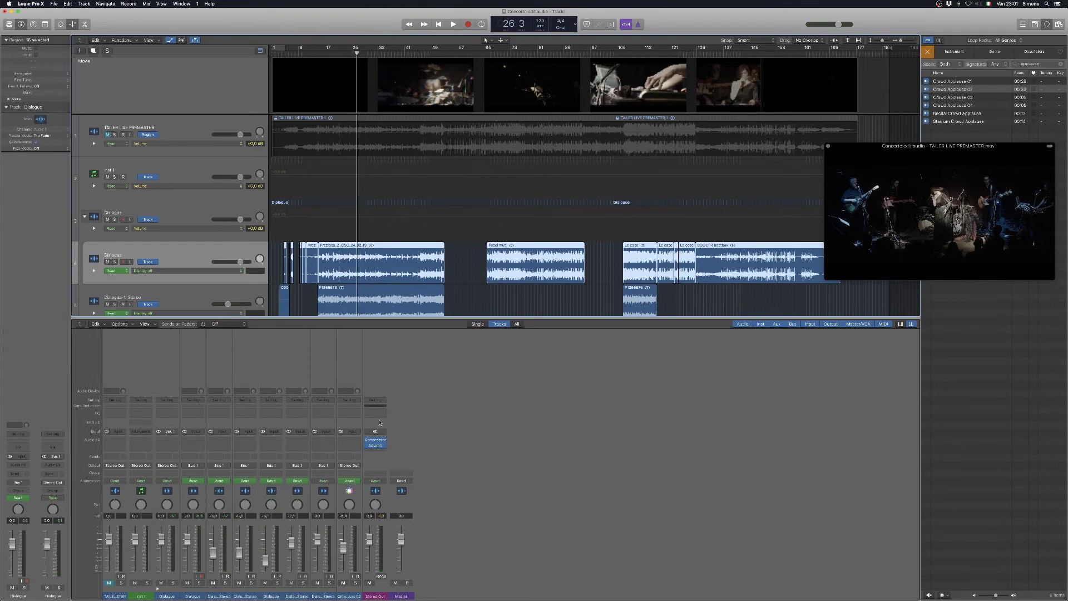
- Select the track 4 Dialogue channel, followed by track 5, Dialogue-1, Stereo, with its regions
scroll(486, 249, down, 2)
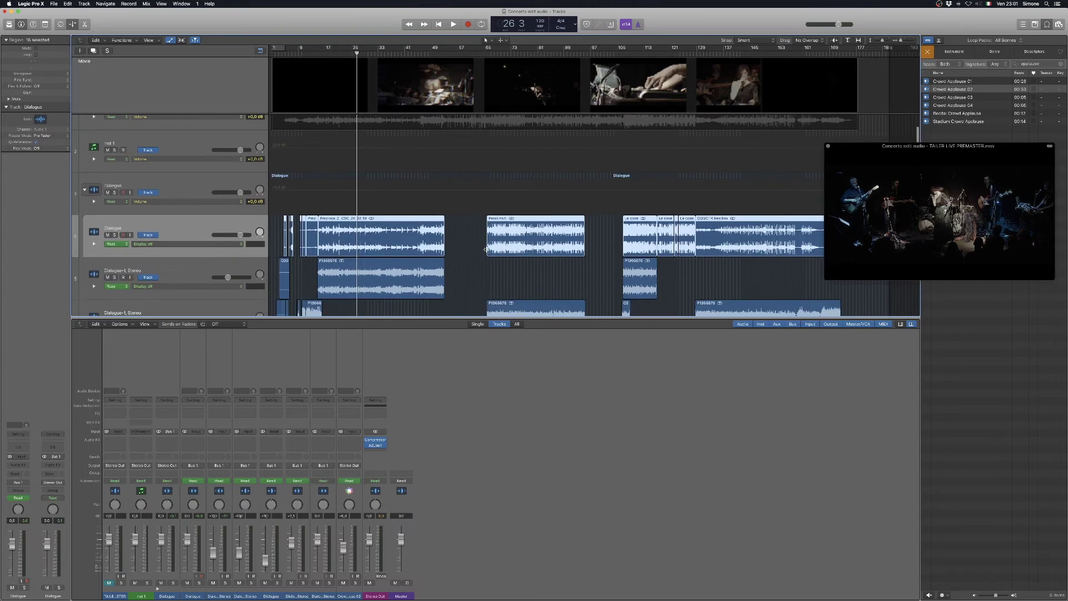
click(187, 232)
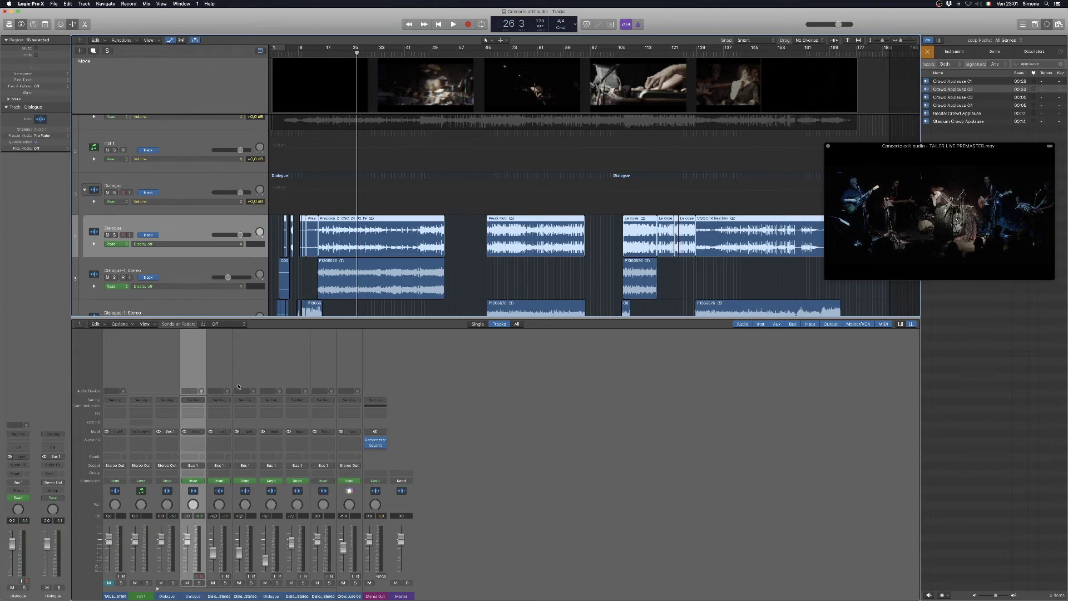
click(178, 268)
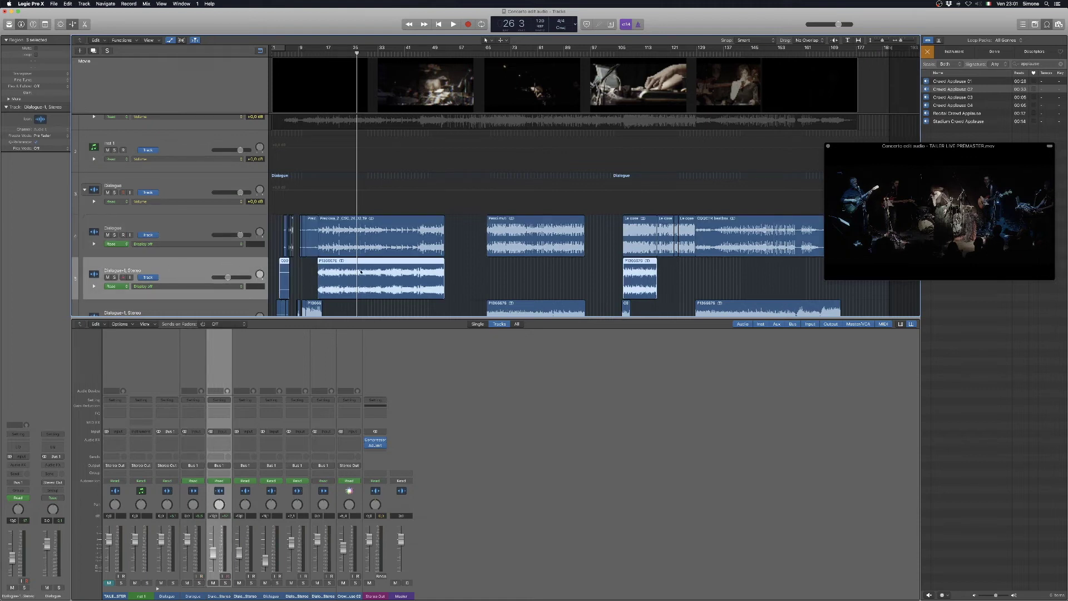
- Solo the track 4 Dialogue recording and audition it around bars 26 to 28, comparing it with track 5, Dialogue-1, Stereo
click(223, 229)
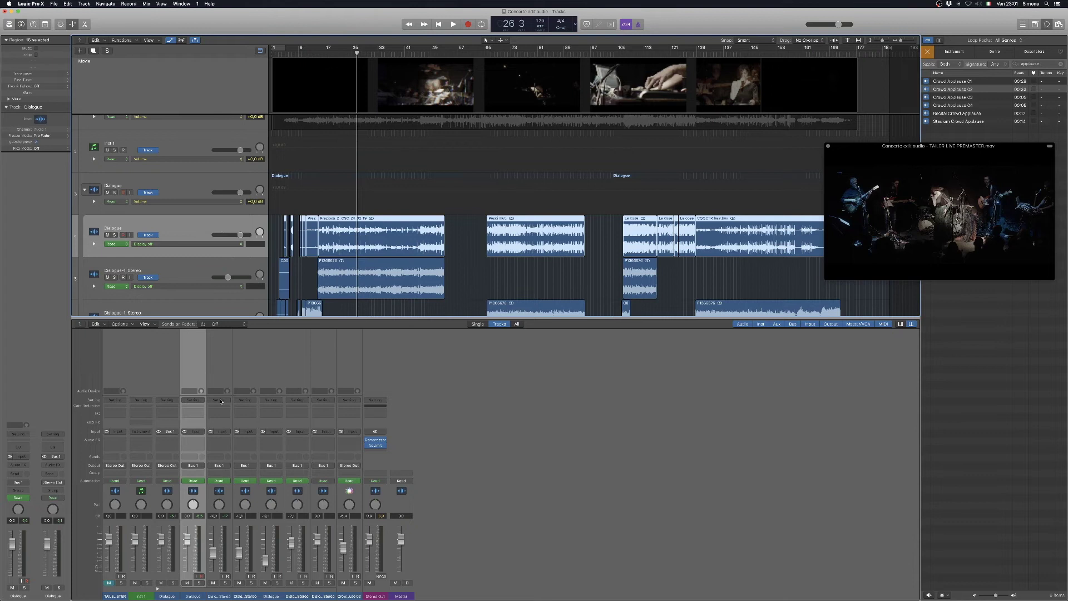
click(115, 235)
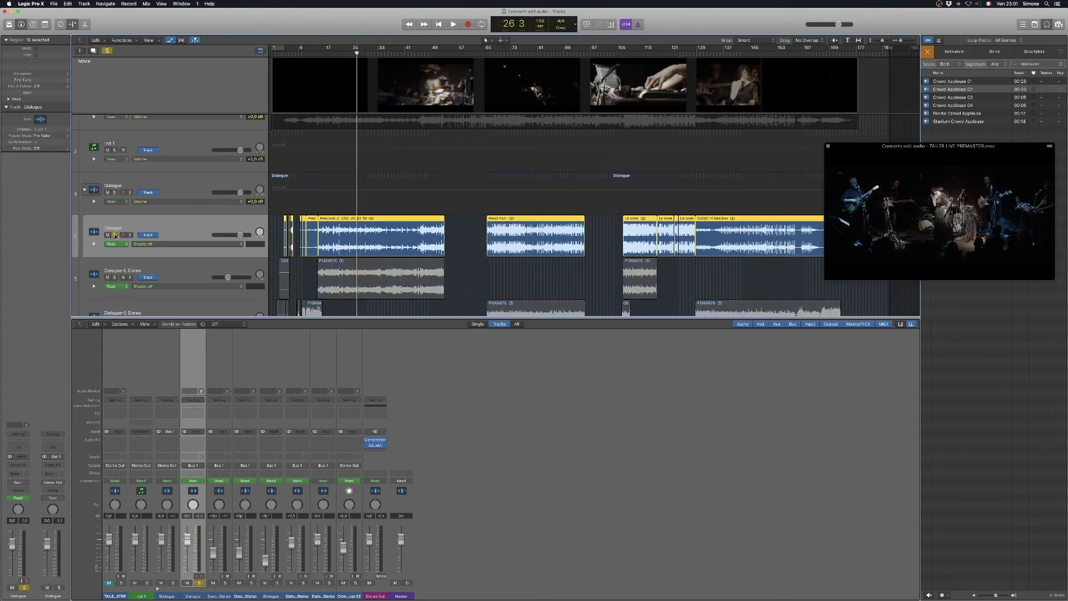
key(space)
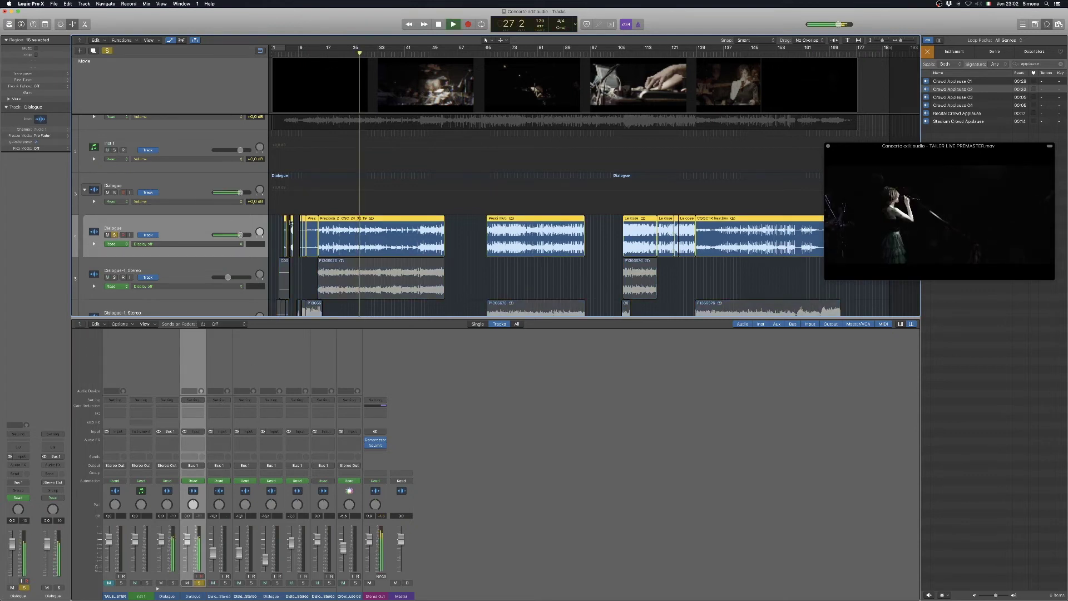
key(space)
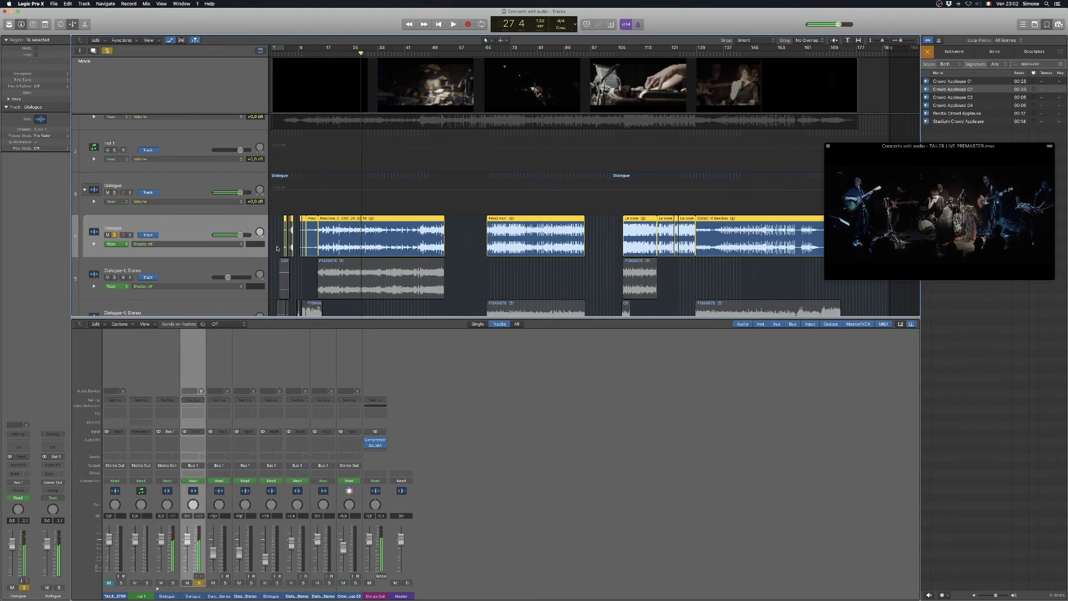
click(114, 276)
click(115, 234)
key(space)
key(space)
alt+click(115, 235)
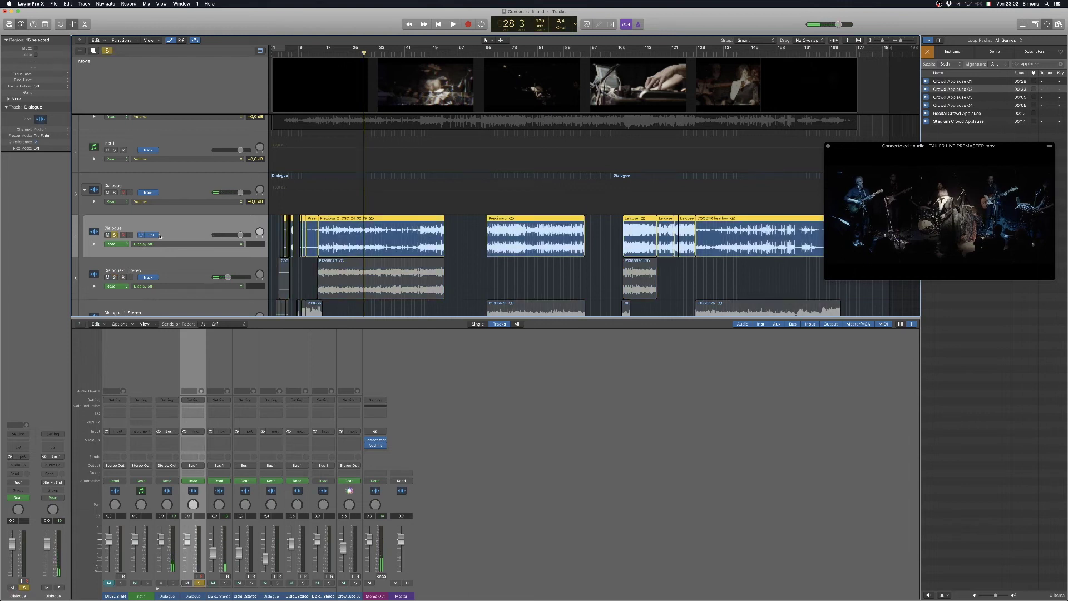
- Insert a stereo ChromaVerb reverb on the track 4 Dialogue channel and choose the Theatre room type
click(193, 443)
mouse_move(192, 542)
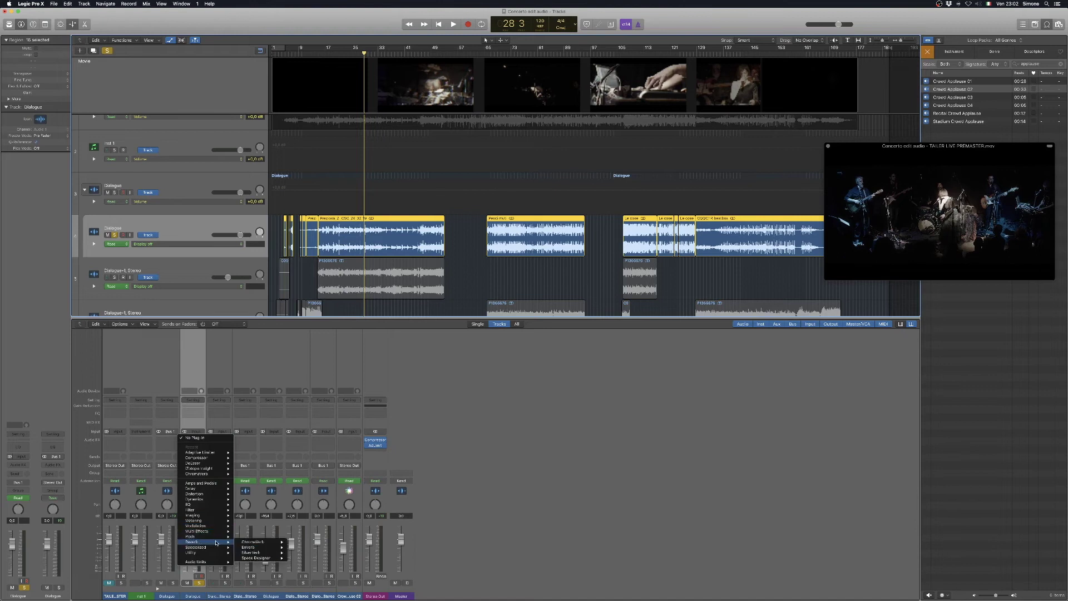
mouse_move(266, 553)
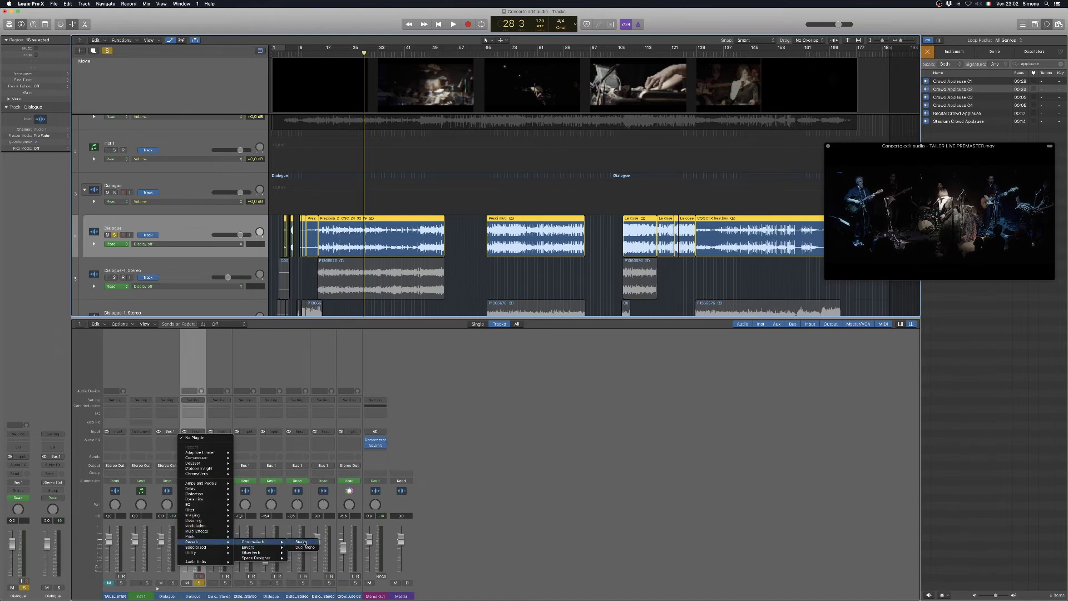
click(304, 542)
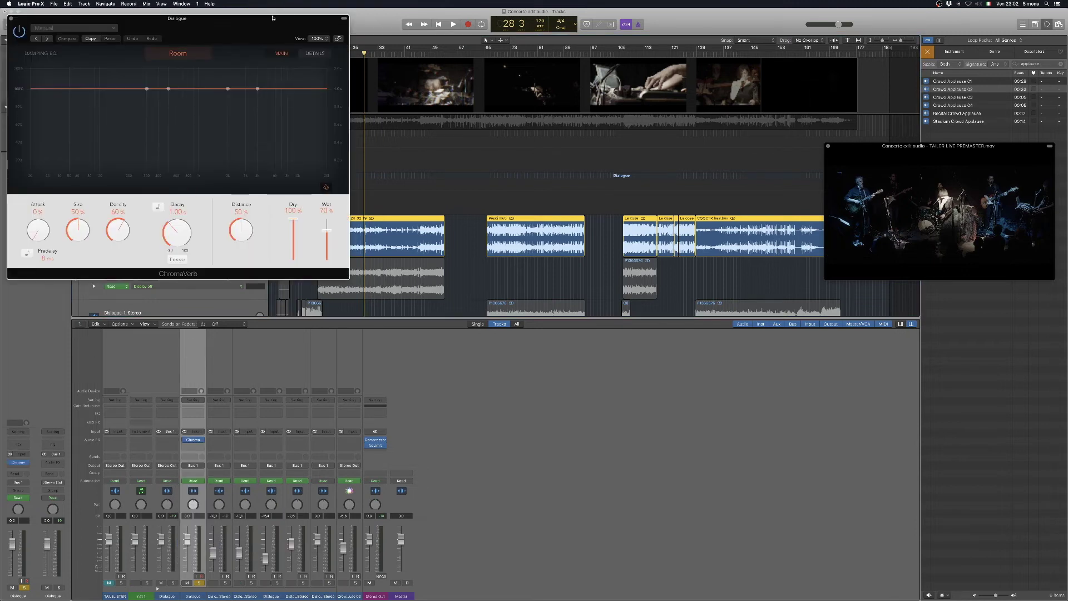
drag(272, 18, 459, 164)
click(364, 199)
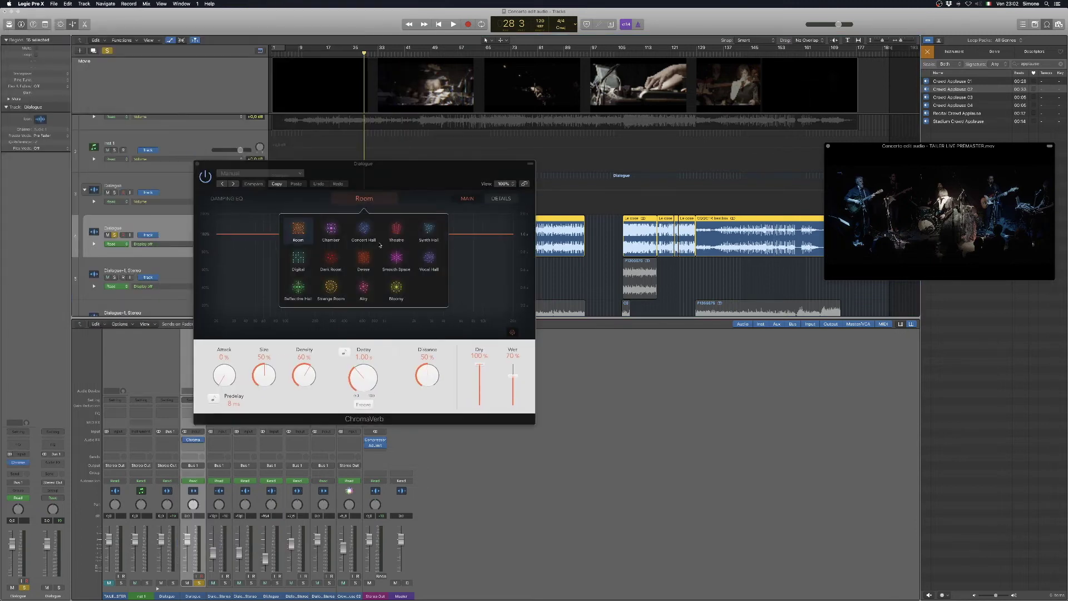
click(397, 232)
drag(404, 174, 592, 340)
- Lower ChromaVerb's Dry level to 2%, listen to the reverb alone, and return Dry to 100%
click(668, 532)
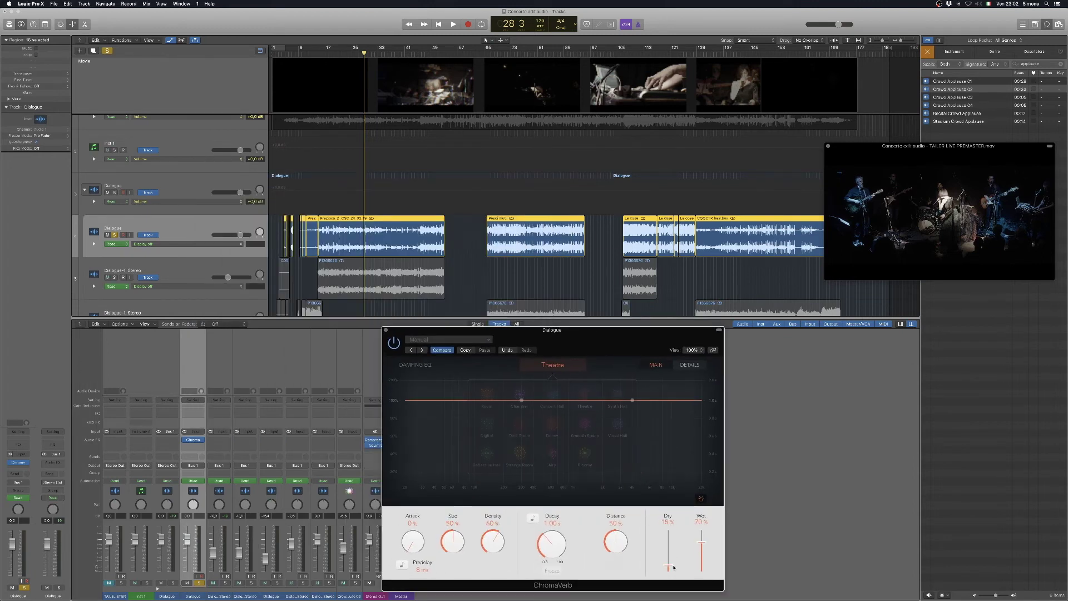
drag(667, 532, 668, 569)
key(space)
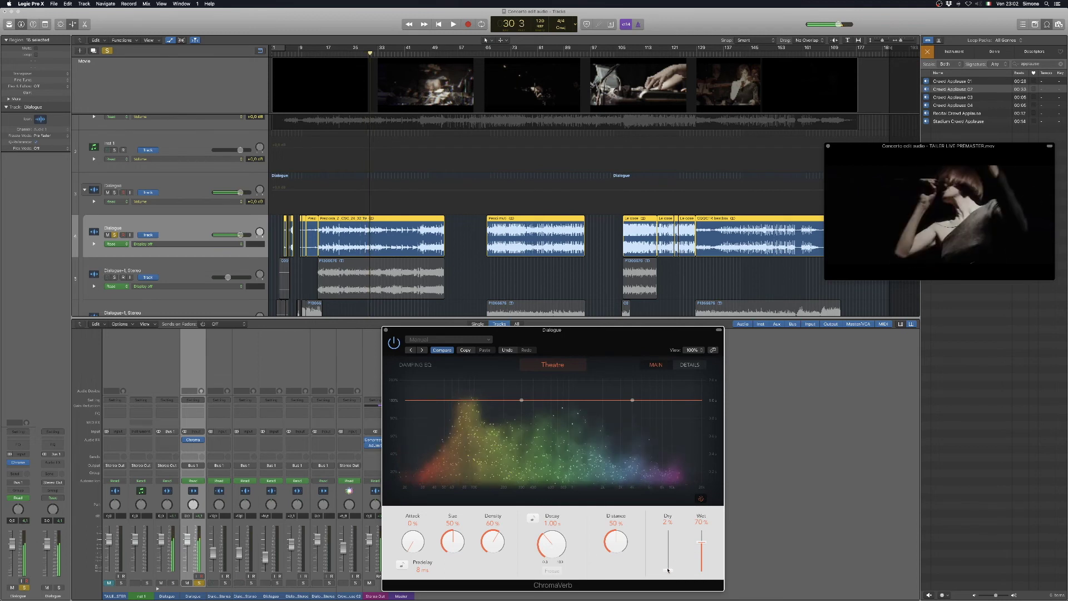
key(space)
drag(666, 569, 671, 514)
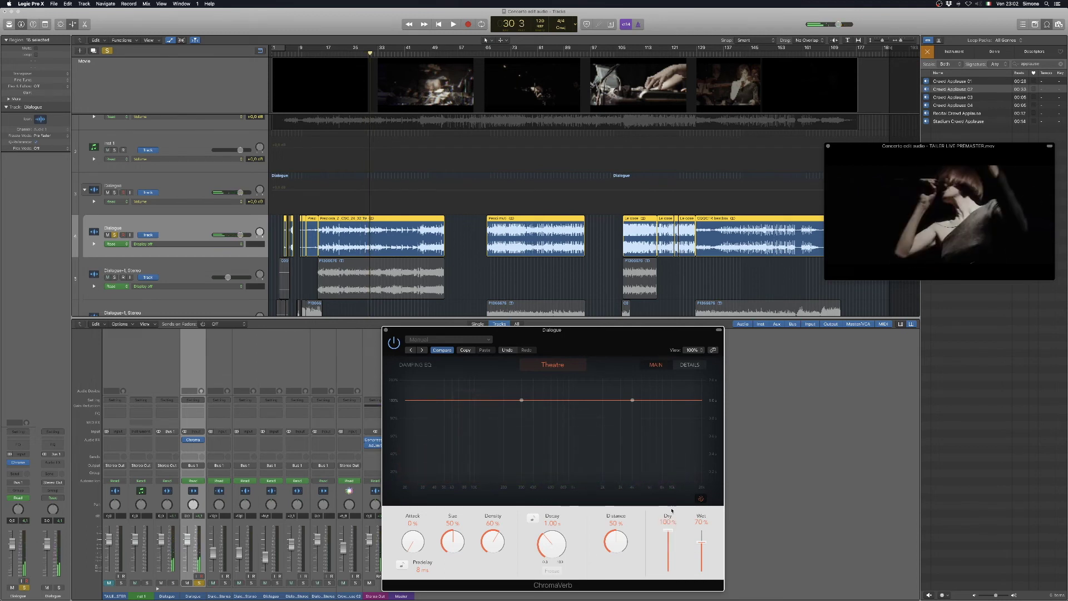
- Set ChromaVerb's Wet level to 27% during playback and move its window clear of the tracks
key(space)
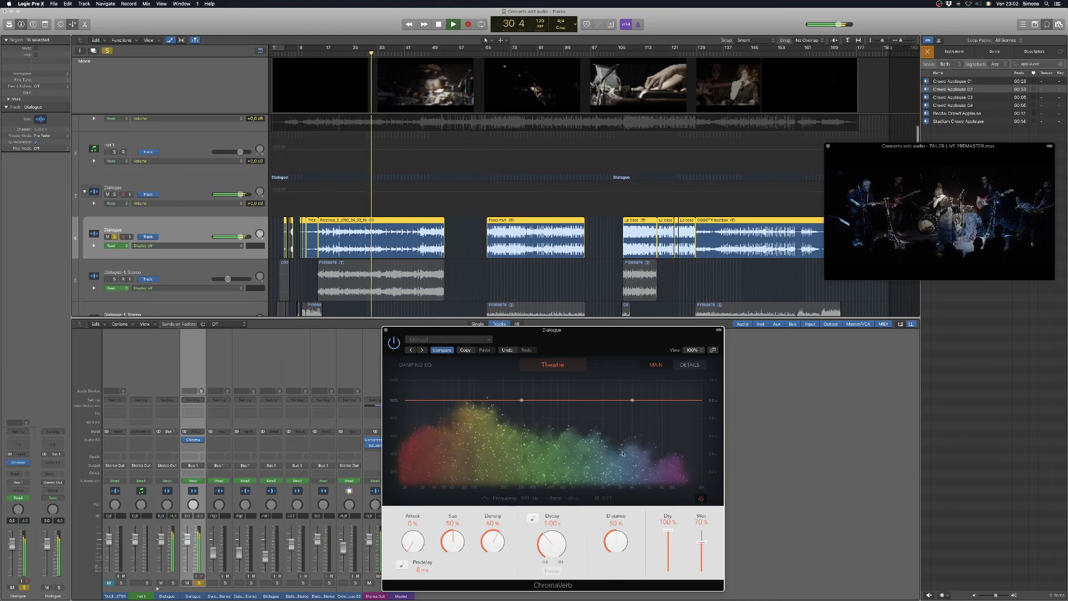
drag(701, 538, 701, 559)
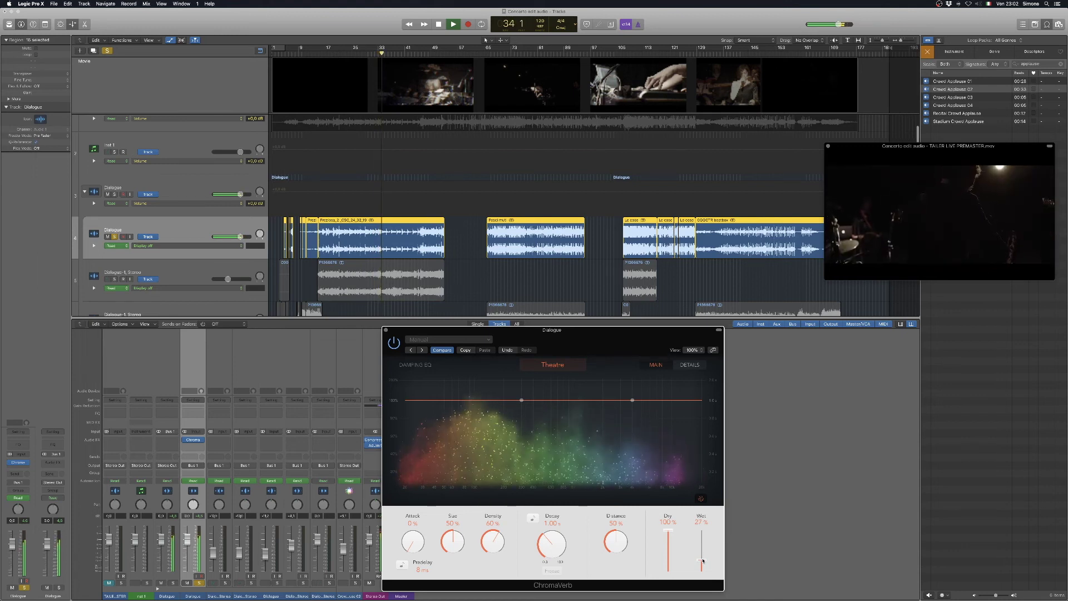
drag(552, 329, 789, 345)
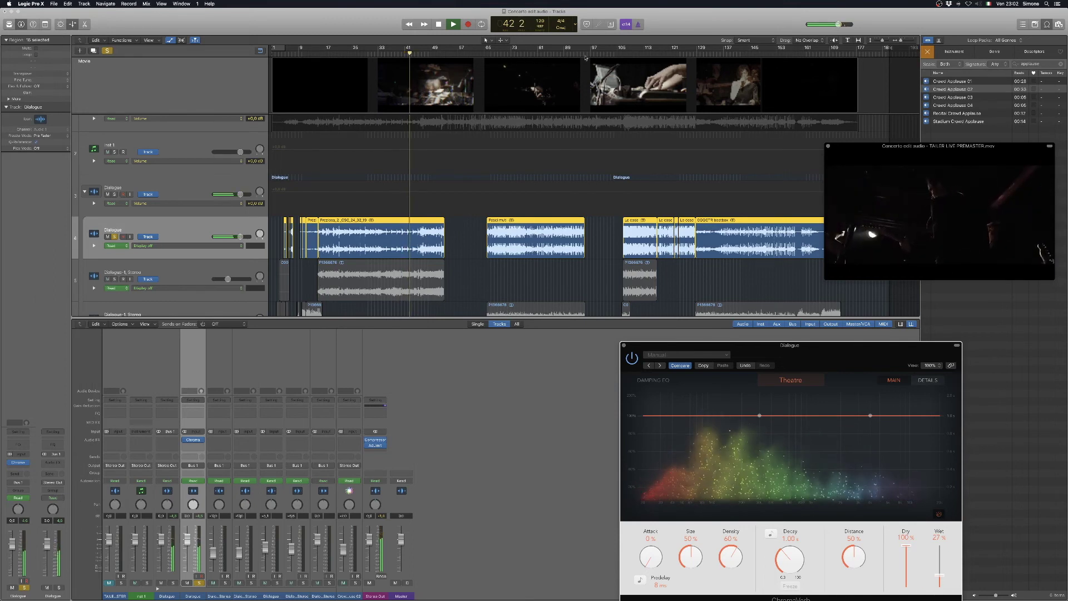
- Play the soloed Dialogue track from bar 112 and compare it with ChromaVerb bypassed and active
click(639, 53)
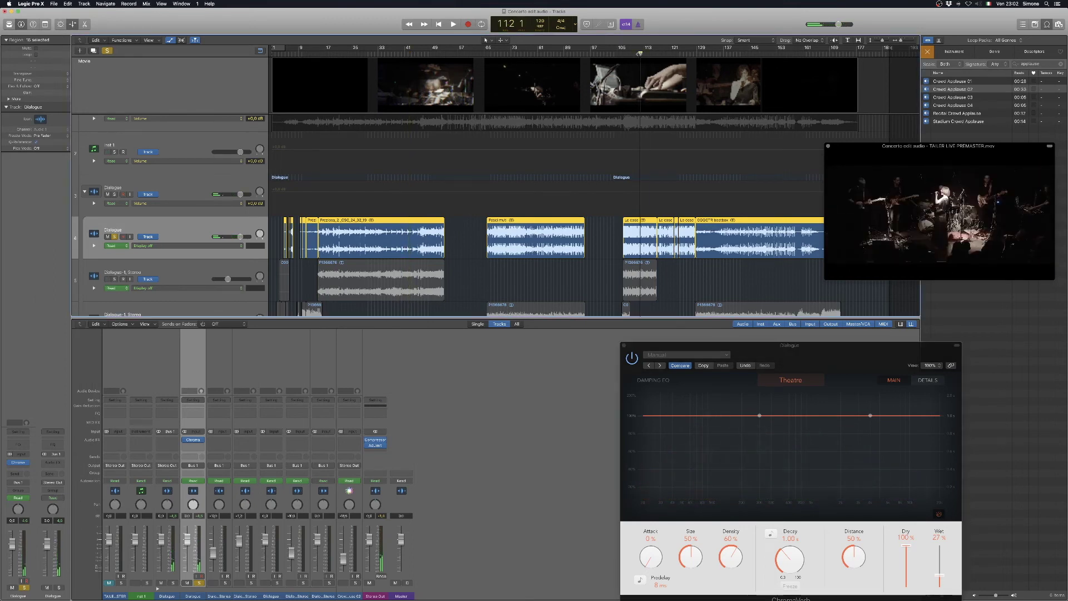
key(space)
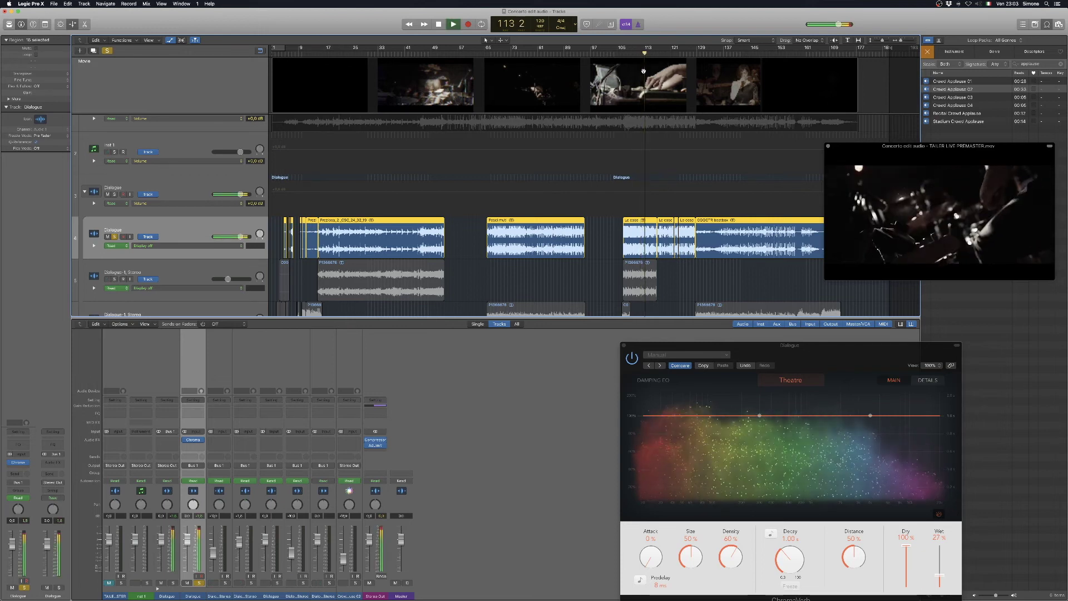
click(633, 357)
click(633, 358)
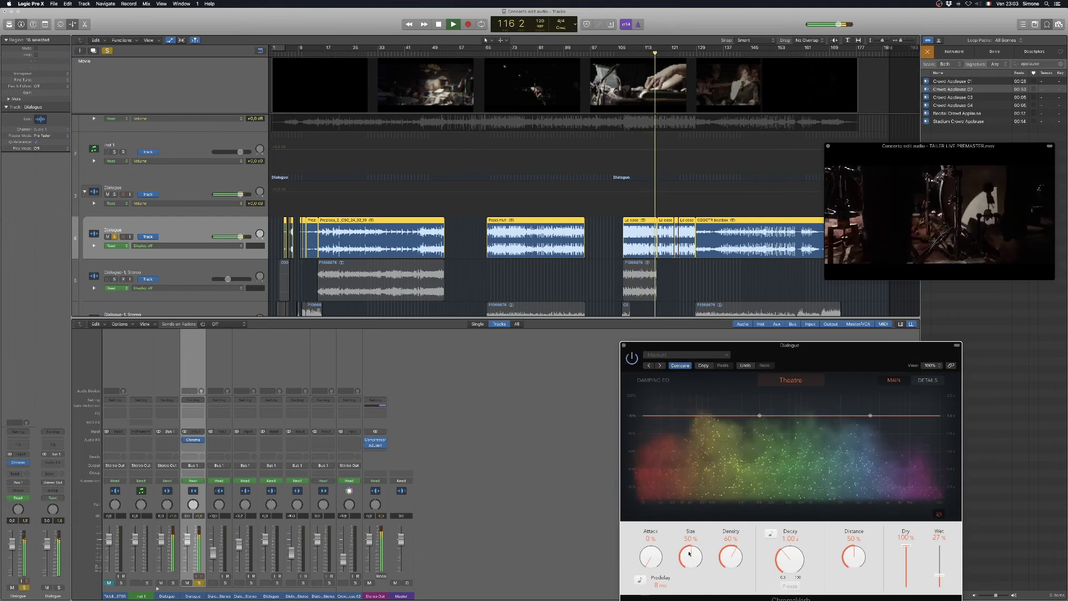
- Set ChromaVerb's Size and Density to 49%, Decay to 0.85 s, Distance to 56% and Wet to 23%, and close the plug-in
drag(731, 556, 760, 552)
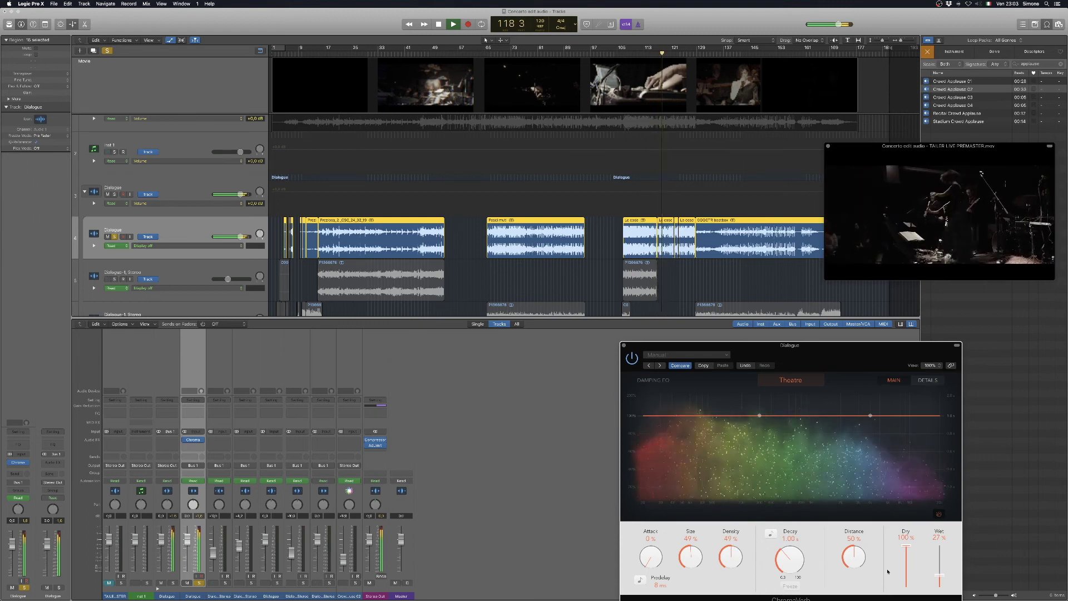
drag(781, 557, 780, 566)
drag(853, 556, 855, 552)
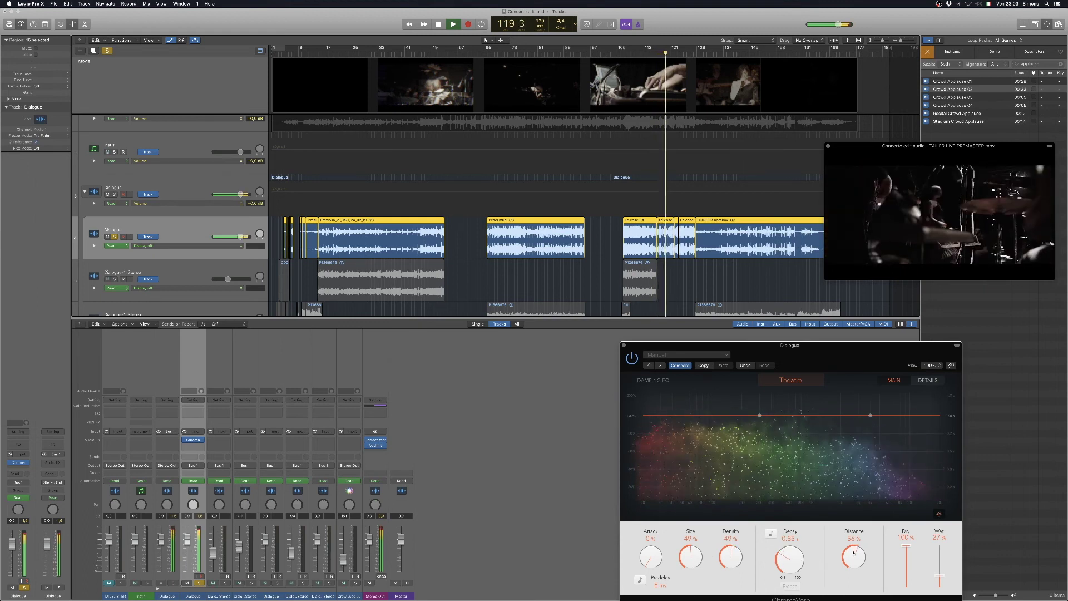
drag(935, 576, 936, 578)
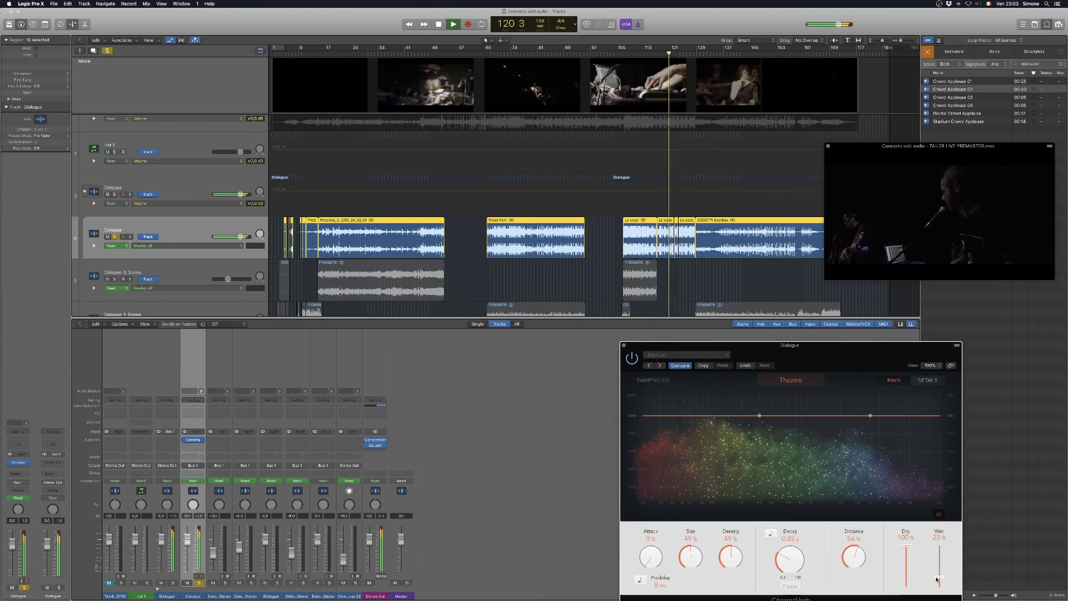
key(space)
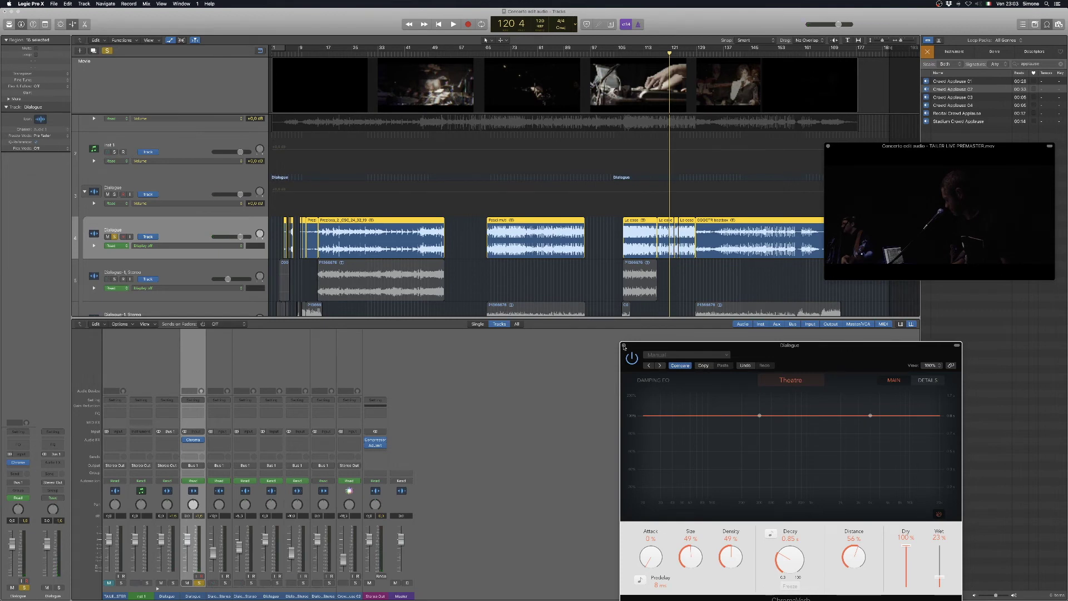
click(623, 345)
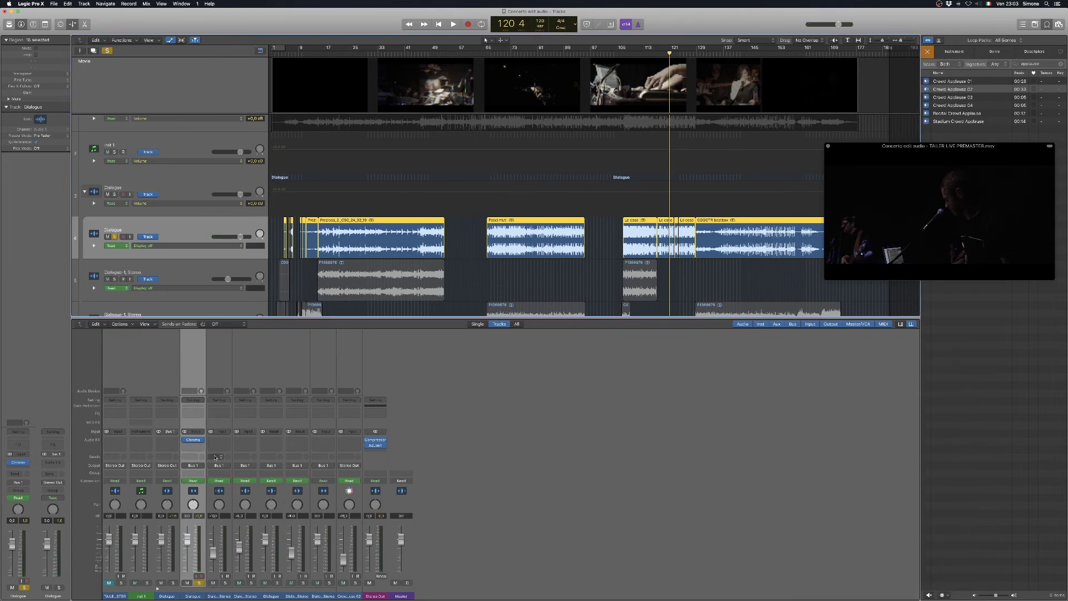
- Unsolo the track 4 Dialogue channel and hide the mixer to show the full track arrangement
click(198, 583)
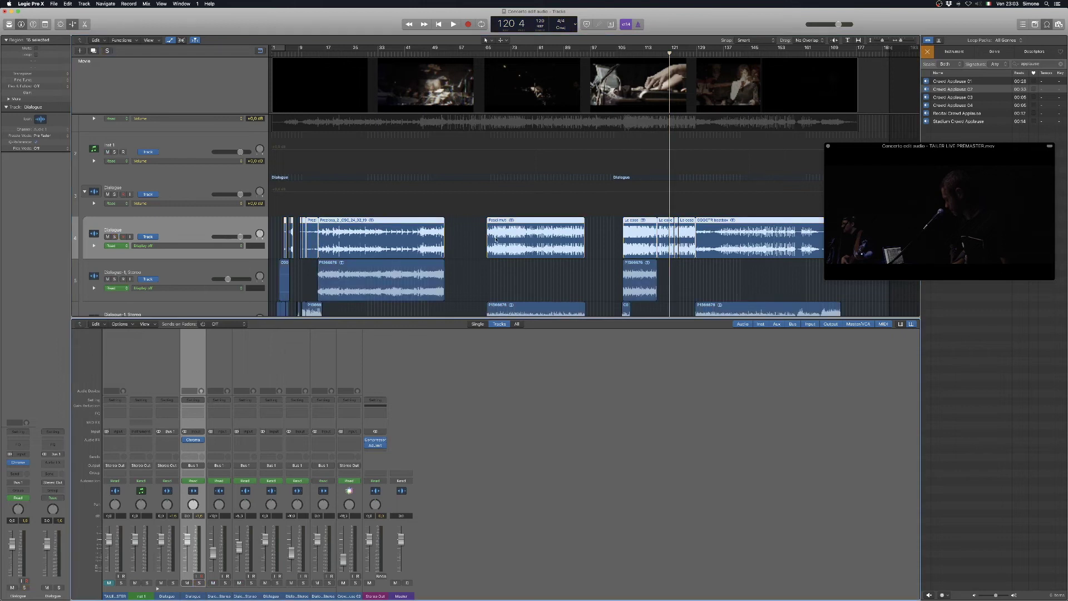
scroll(496, 239, down, 8)
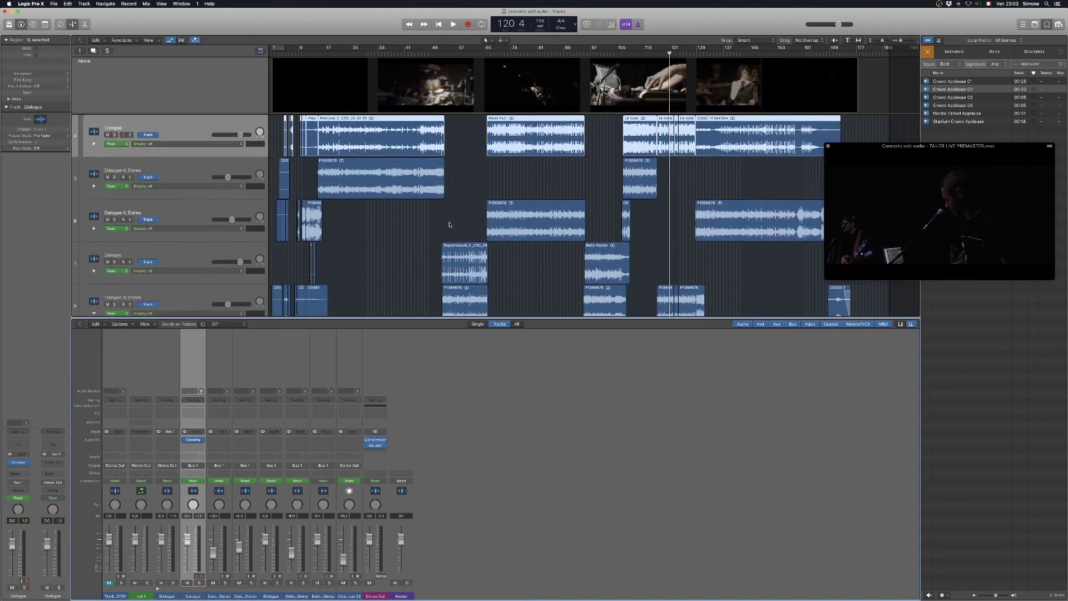
scroll(451, 226, up, 6)
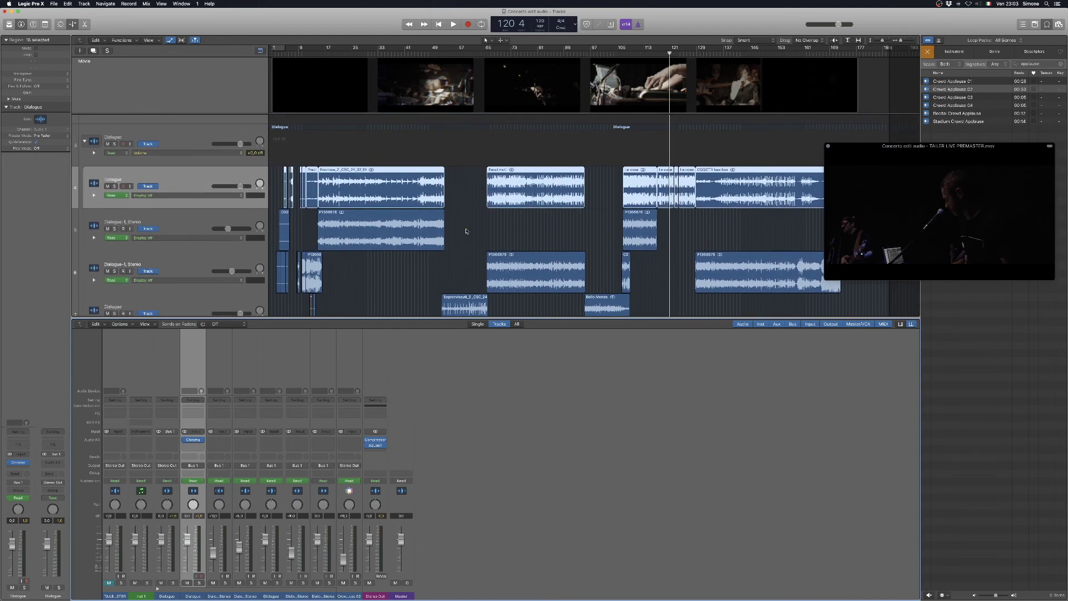
key(x)
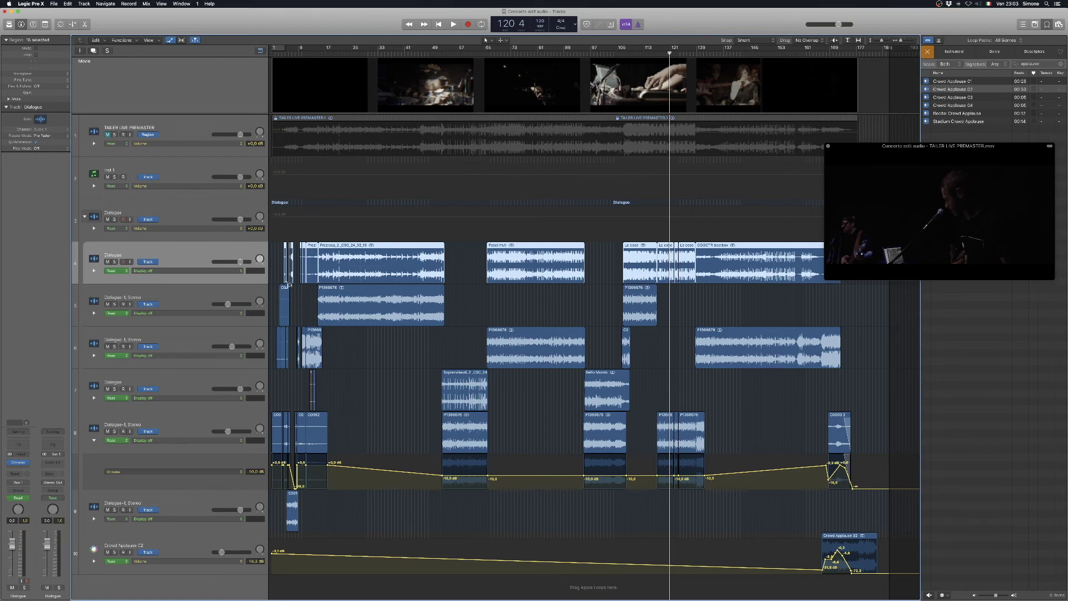
- Export the project as Final Cut Pro XML named "XML X final cut" into the AUDIO LOGIC folder, as a Final Cut compound clip without video
click(54, 4)
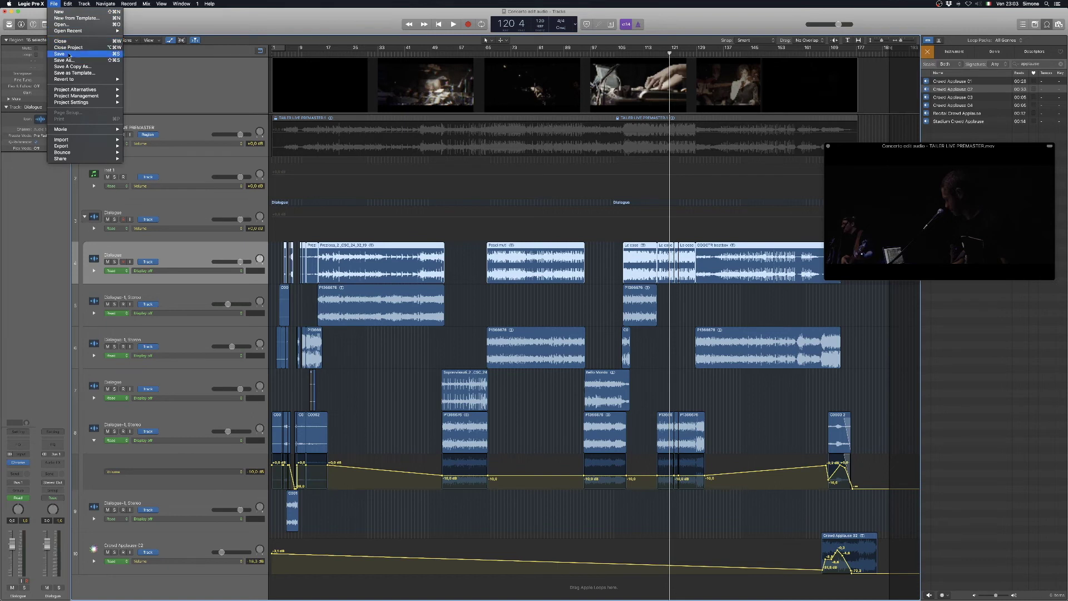
click(55, 4)
click(55, 3)
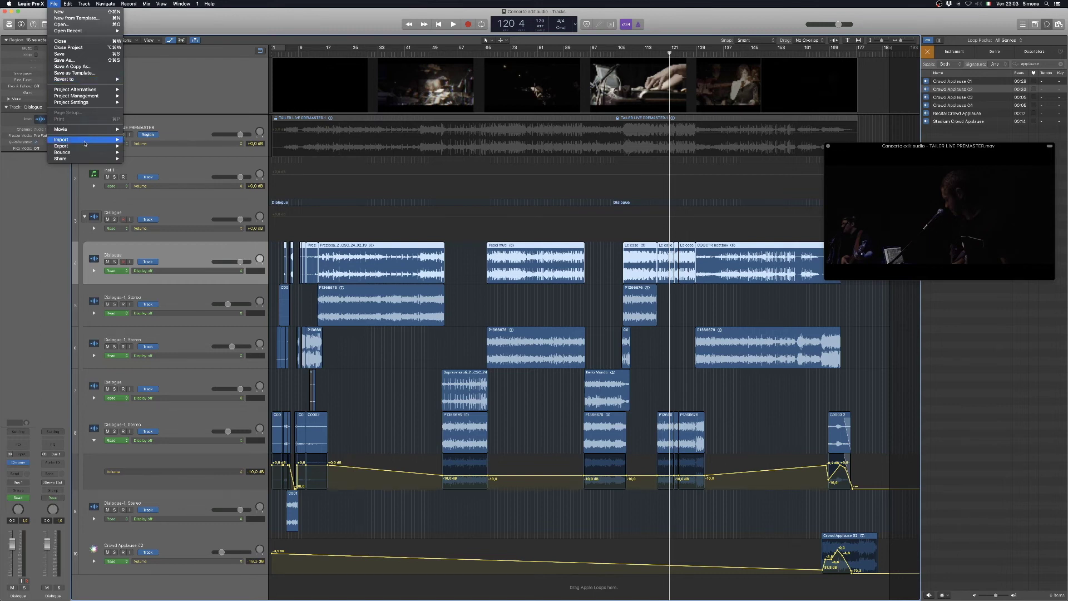
mouse_move(83, 148)
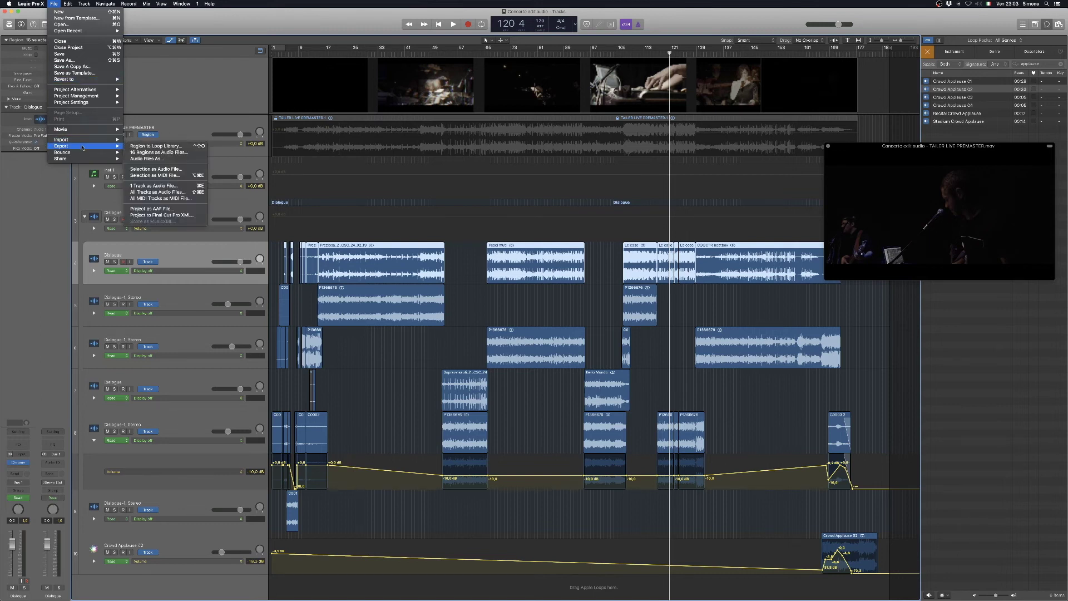
click(169, 217)
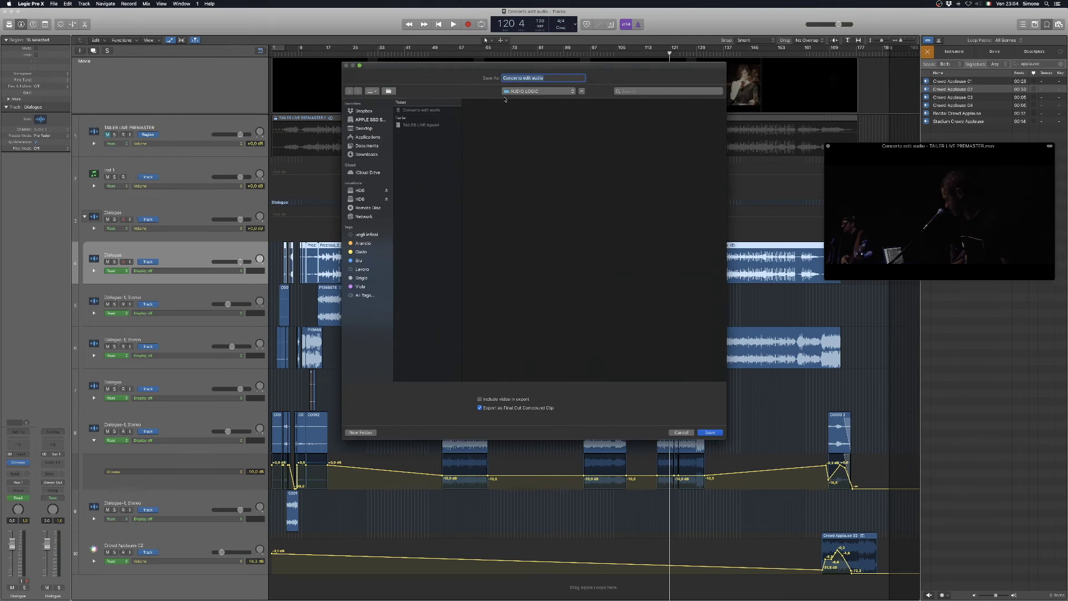
click(550, 78)
key(super+a)
text(X)
click(710, 432)
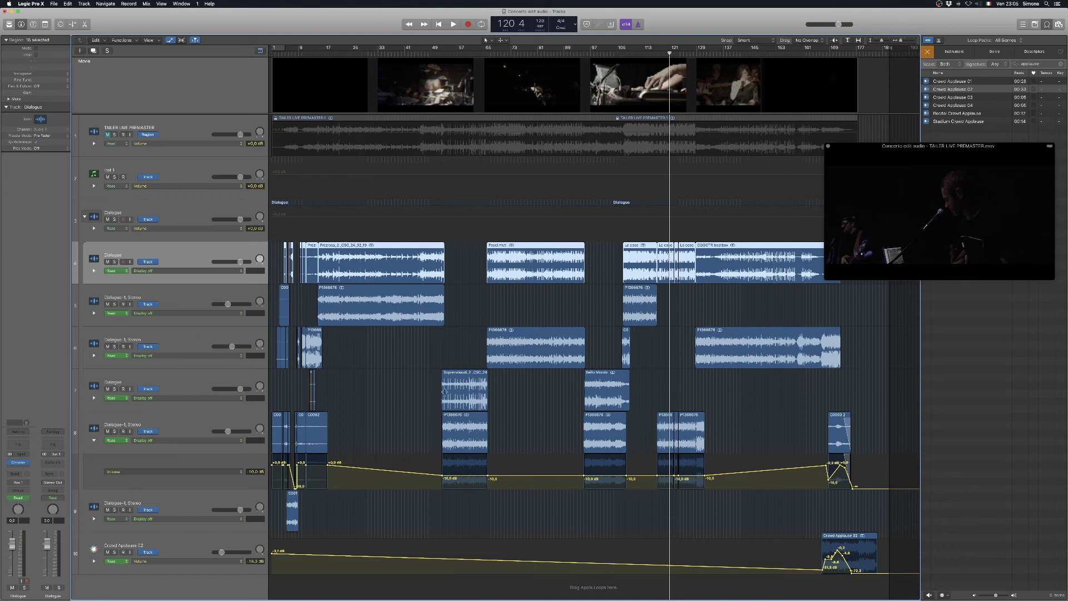
- Switch to Finder and inspect the exported XML and audio files in the AUDIO LOGIC folder
key(super+Tab)
drag(446, 264, 442, 192)
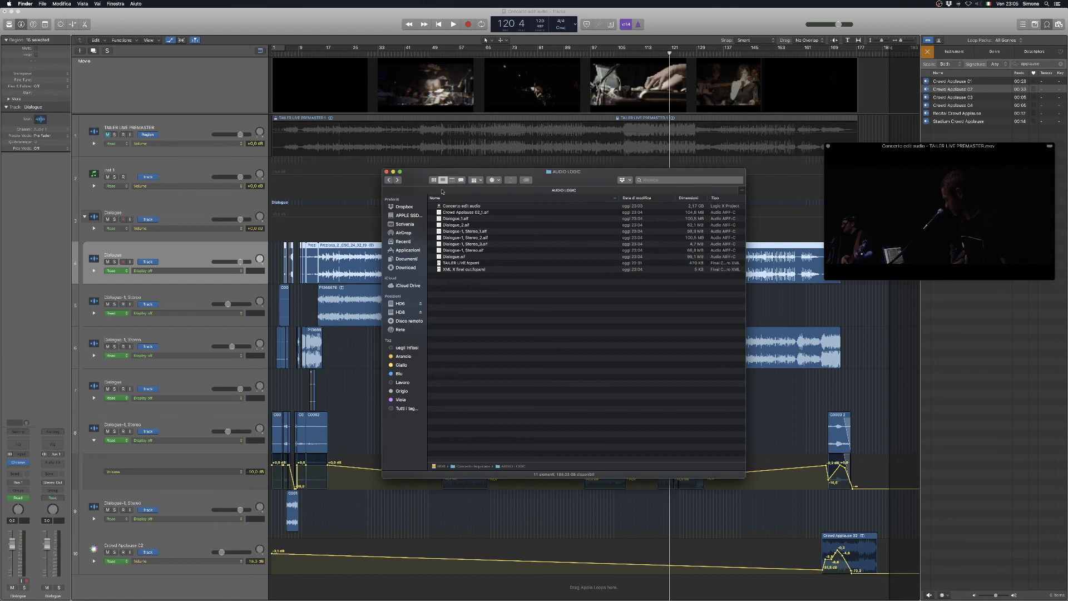
click(389, 181)
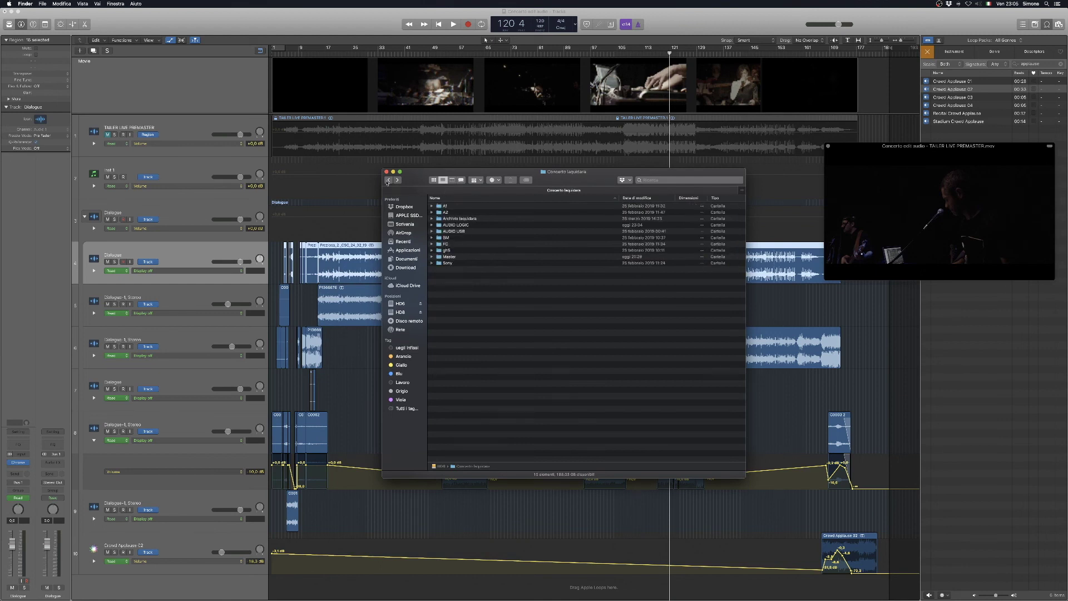
double_click(455, 224)
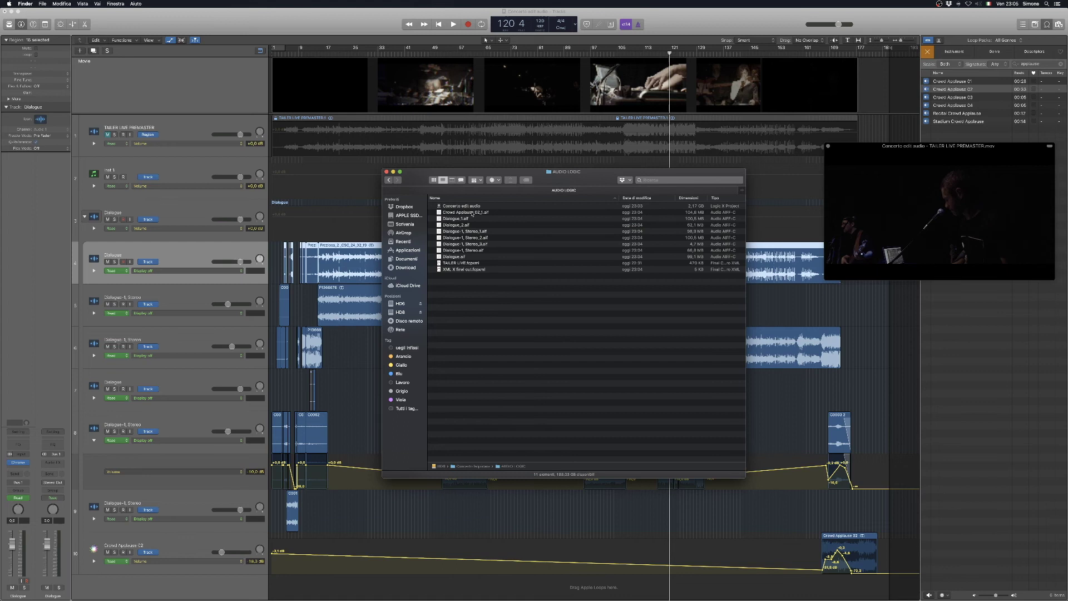
- Highlight the exported audio files from Crowd Applause 02_1.aif through Dialogue.aif to review them, and clear the selection
click(472, 213)
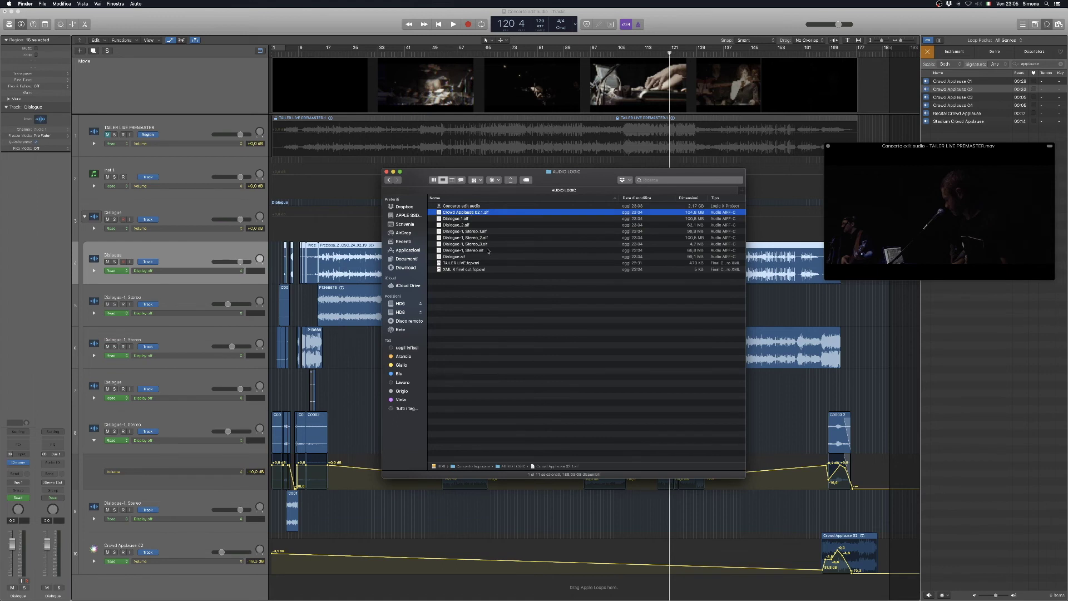
shift+click(490, 250)
shift+click(473, 257)
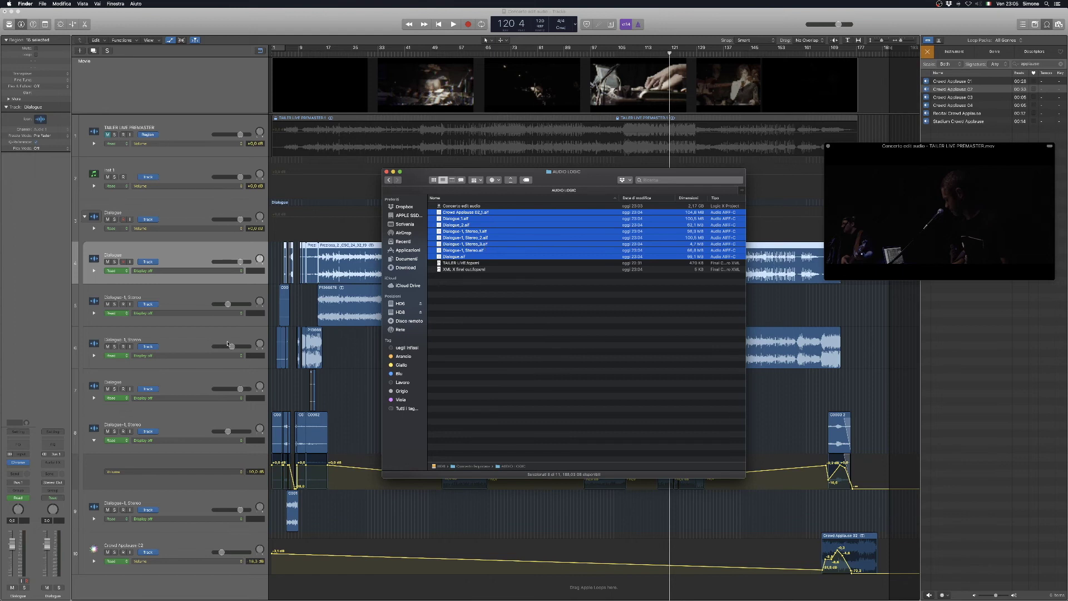
click(481, 335)
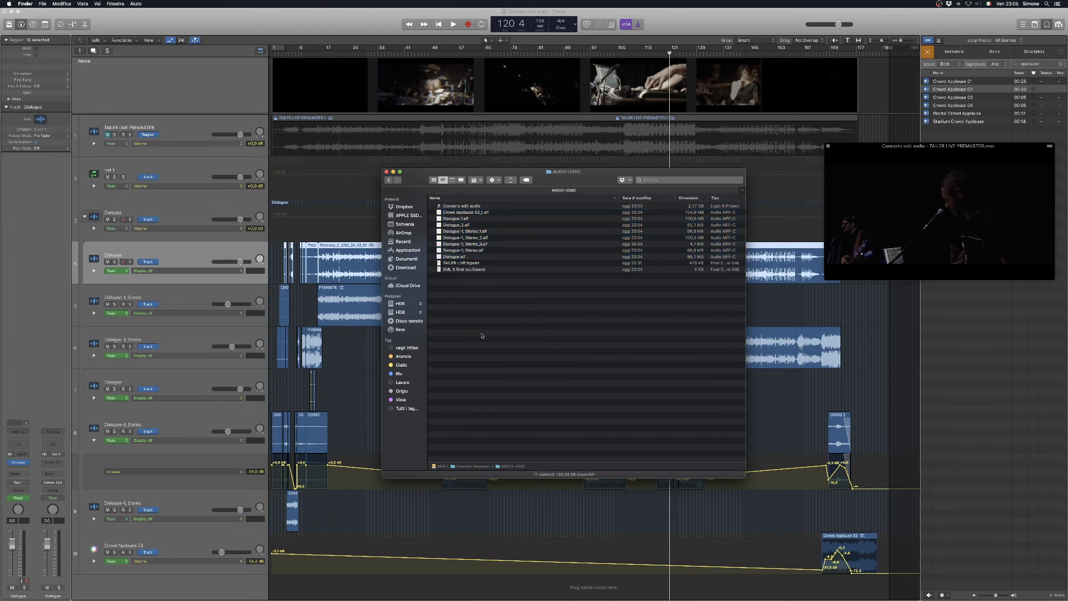
- Switch to Final Cut Pro, show the whole TAILER LIVE timeline and park the playhead at its very start
key(super+Tab)
key(super+Tab)
key(super+Tab)
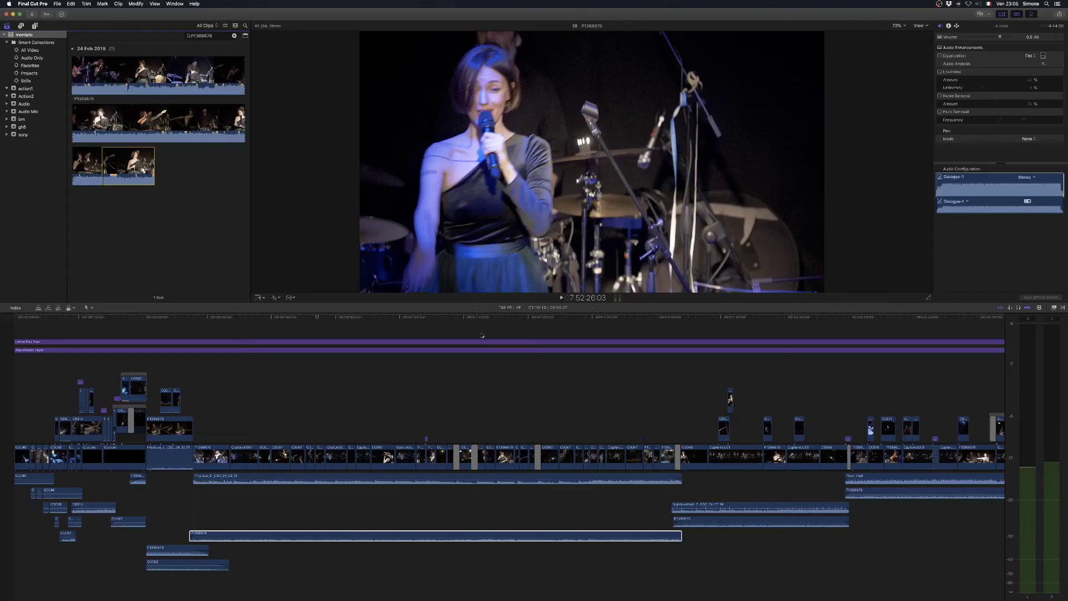
click(427, 396)
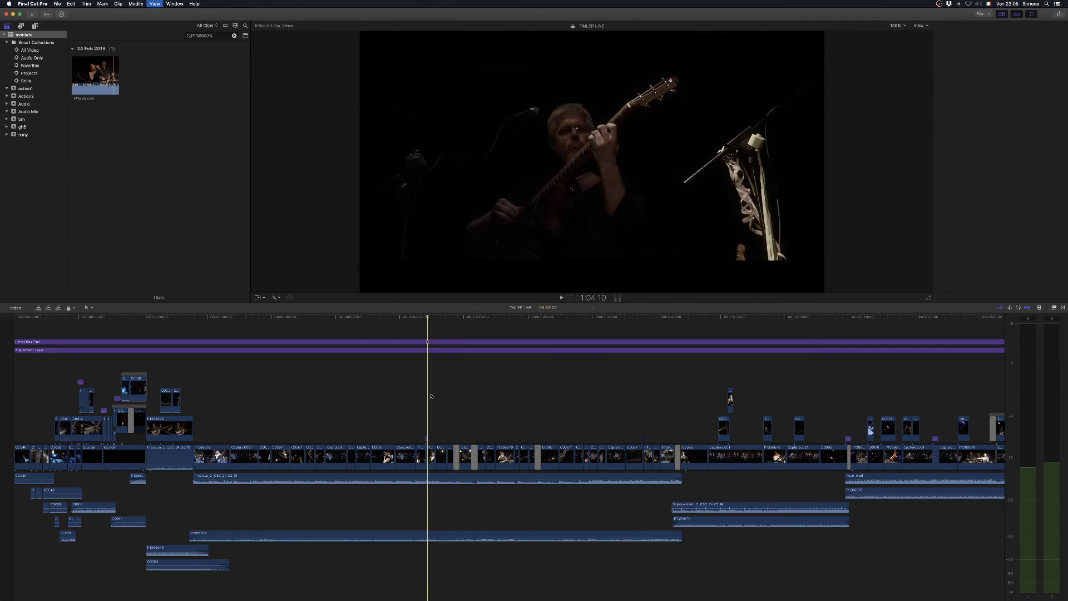
key(super+4)
key(super+minus)
key(super+minus)
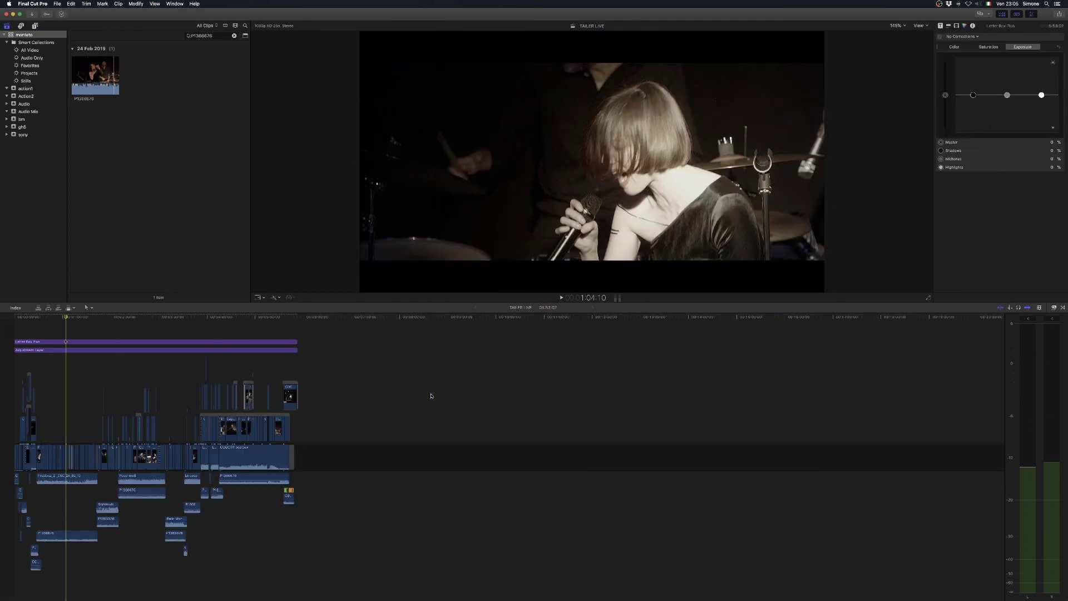
key(super+equal)
key(super+equal)
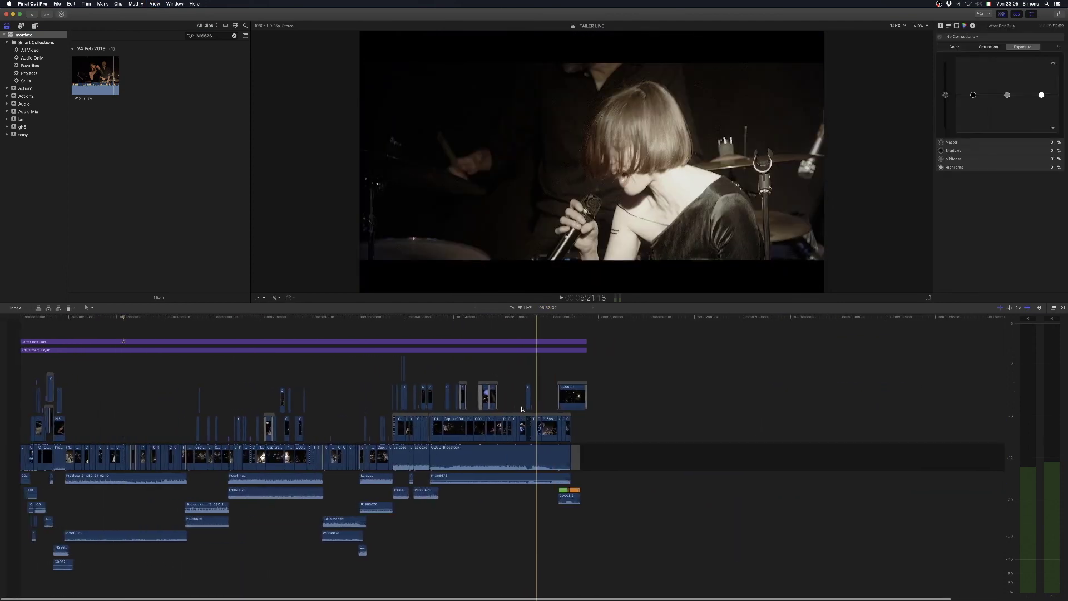
scroll(522, 409, right, 1)
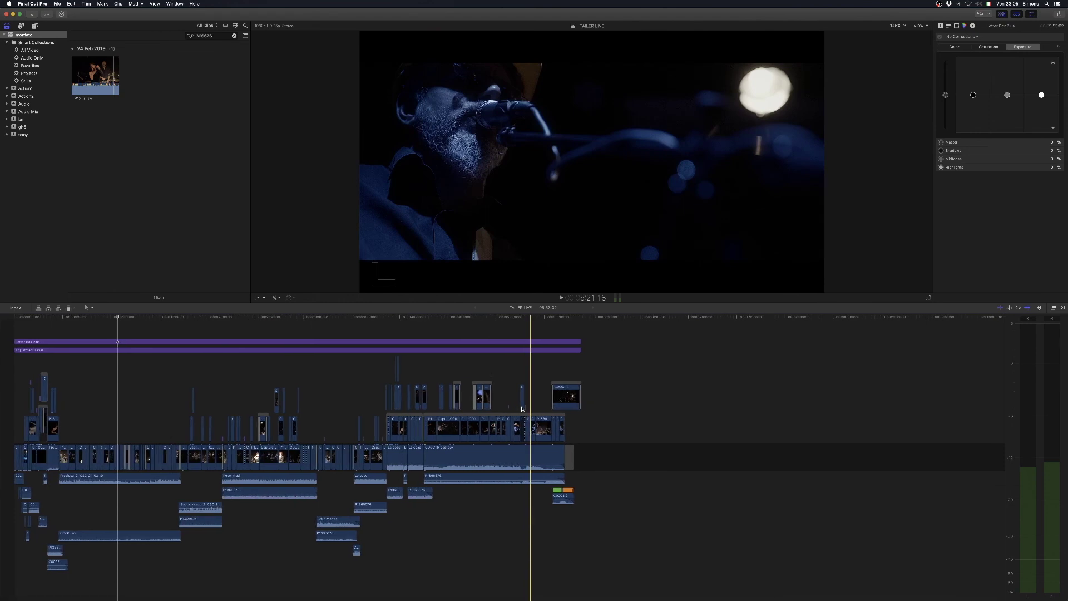
click(9, 414)
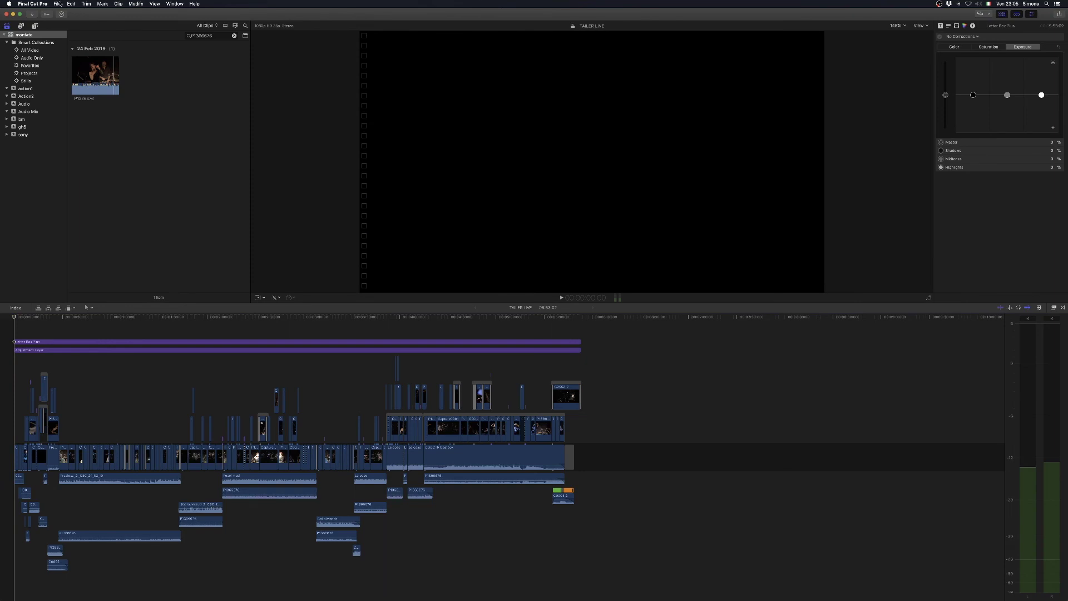
- Import the "XML X final cut" XML file from the AUDIO LOGIC folder into the montato library
click(58, 4)
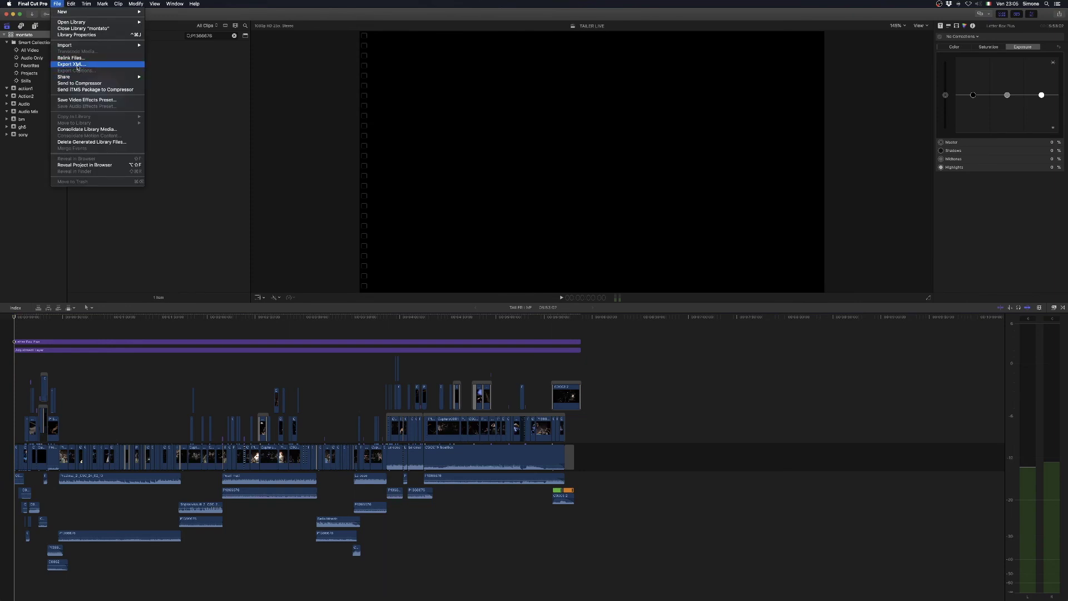
mouse_move(72, 45)
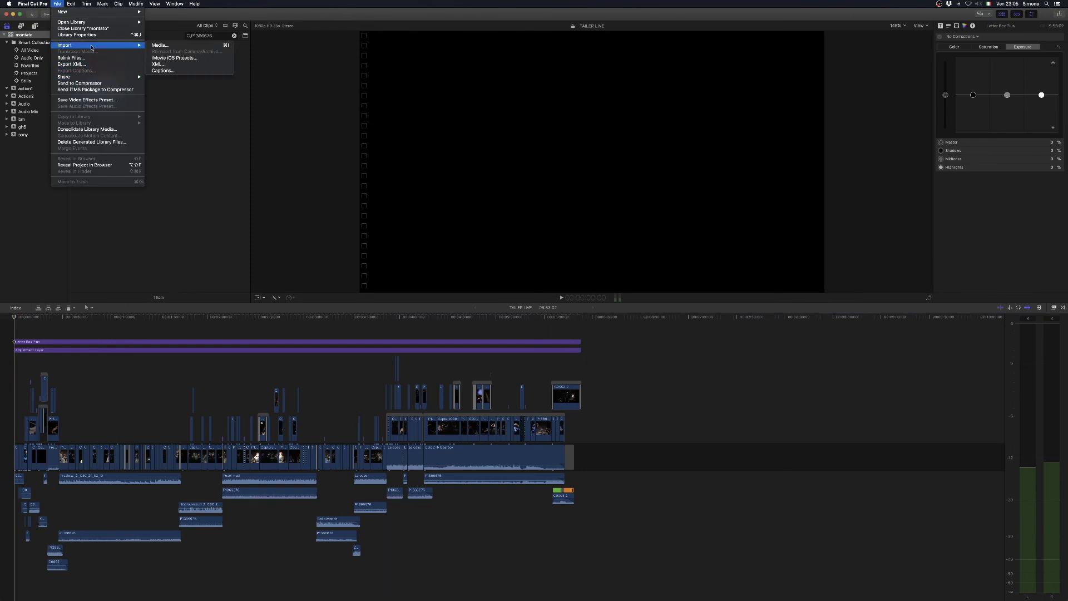
click(184, 65)
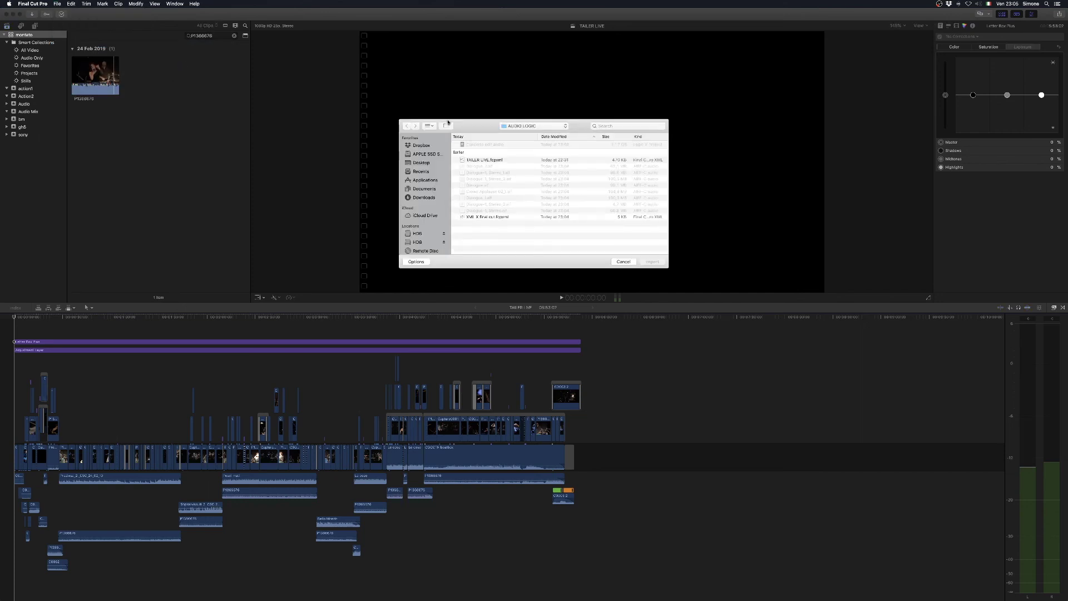
click(484, 218)
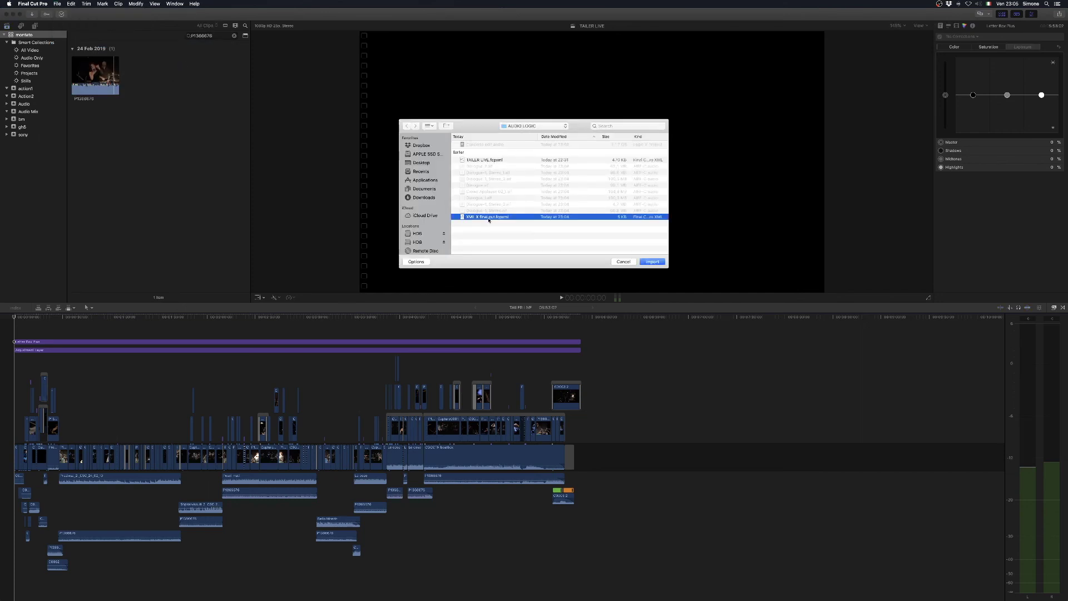
click(652, 262)
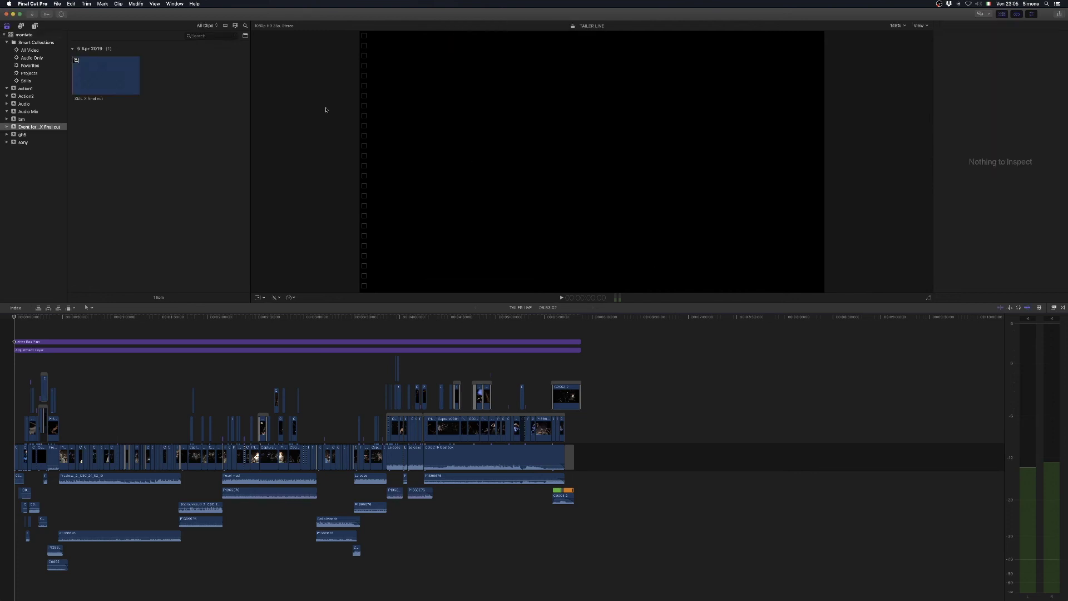
- Connect the imported compound clip beneath the TAILER LIVE timeline at its start, and open it to inspect its audio clips before returning to the project
click(100, 75)
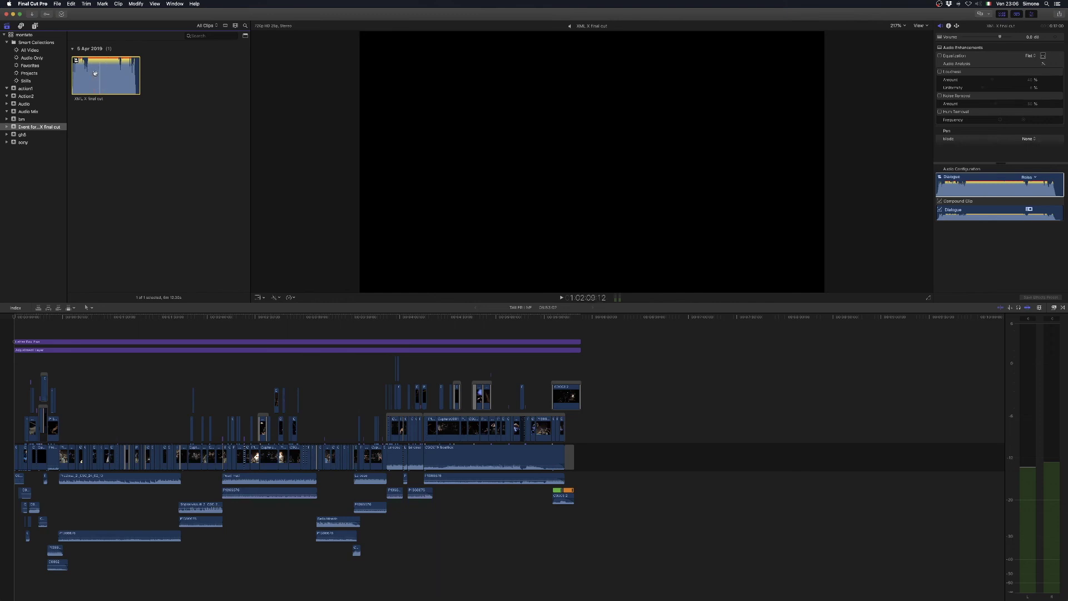
drag(65, 226, 10, 584)
double_click(101, 76)
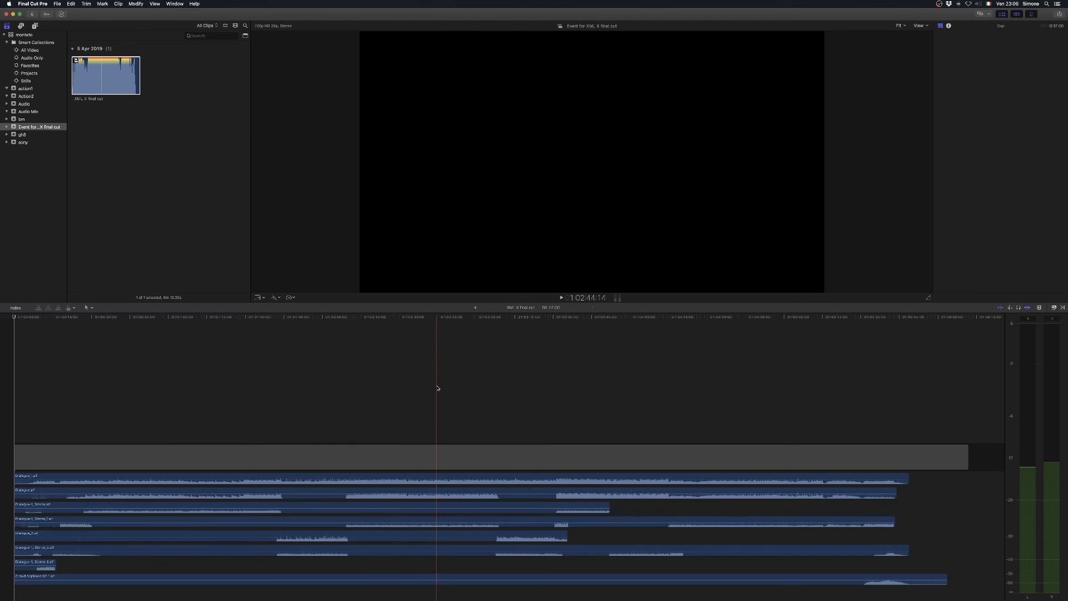
click(882, 579)
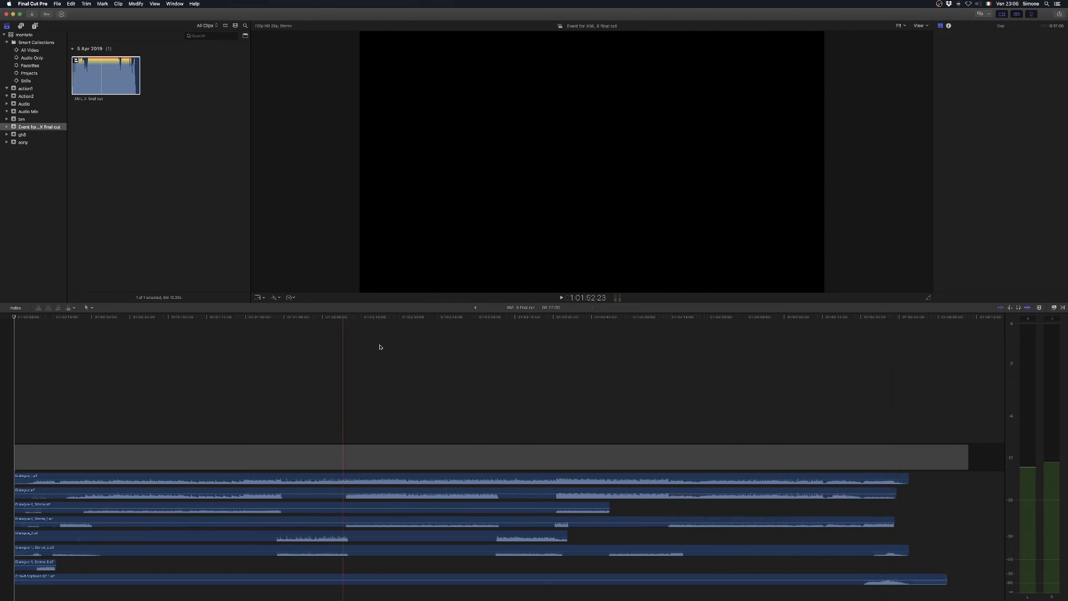
click(475, 308)
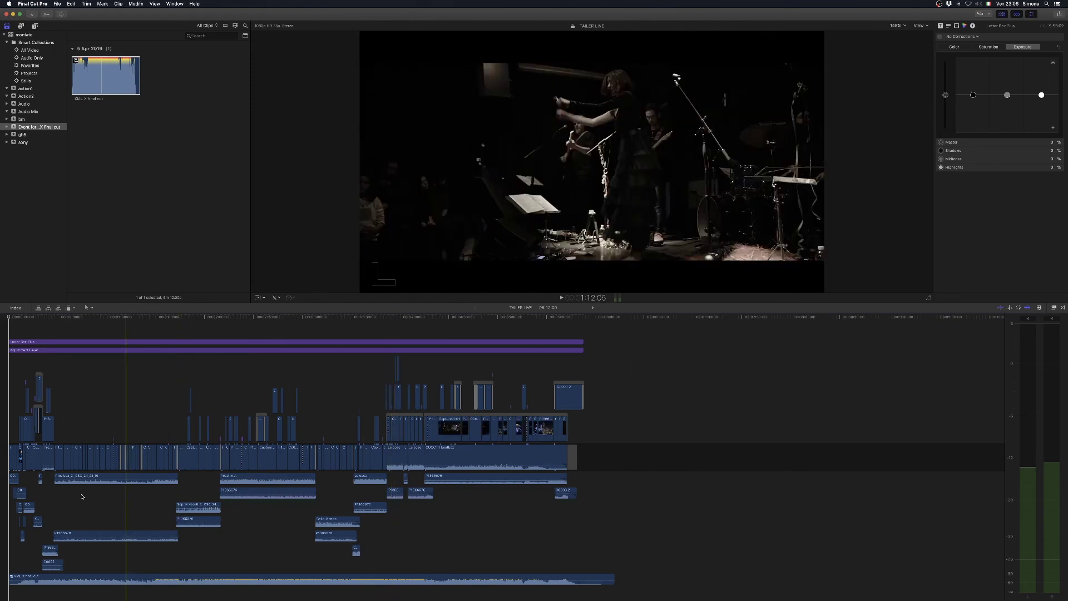
- Disable all original audio clips above the imported compound clip, plus the audio-only clips in the last part of the primary storyline
drag(14, 471, 587, 563)
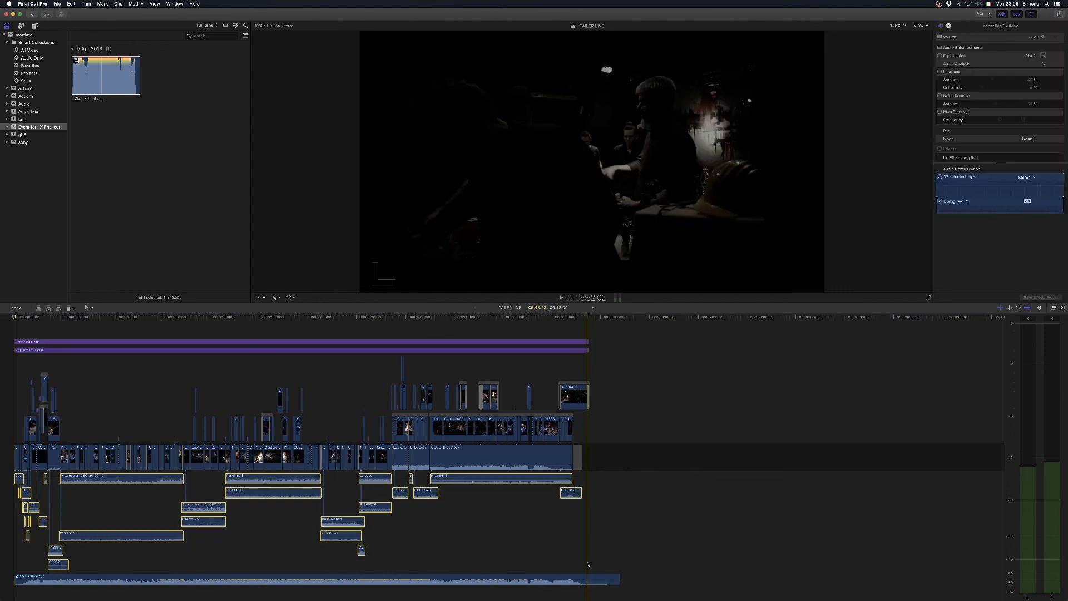
click(484, 460)
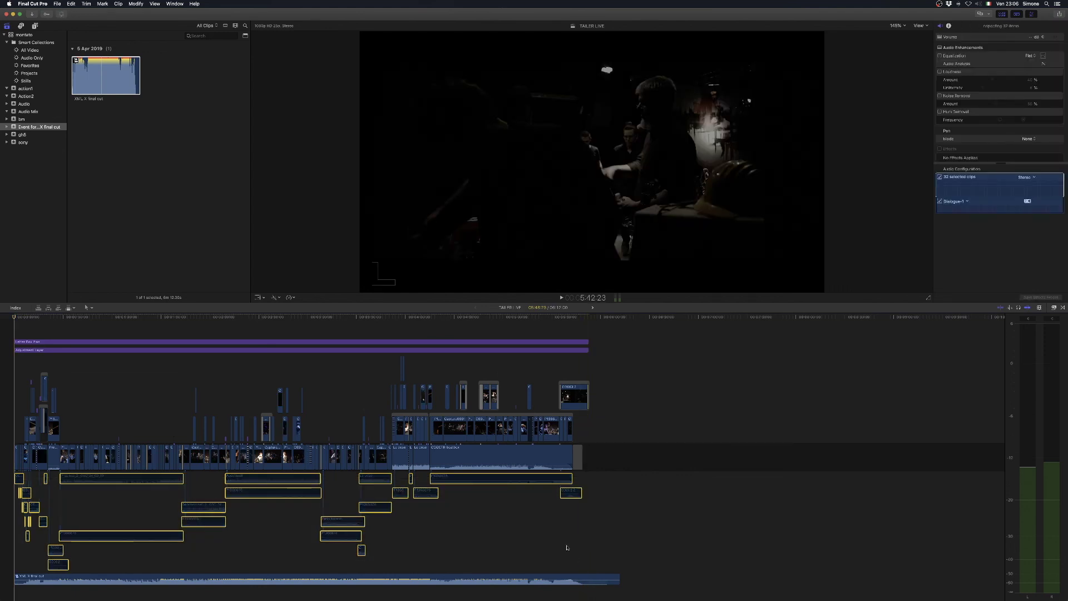
click(413, 459)
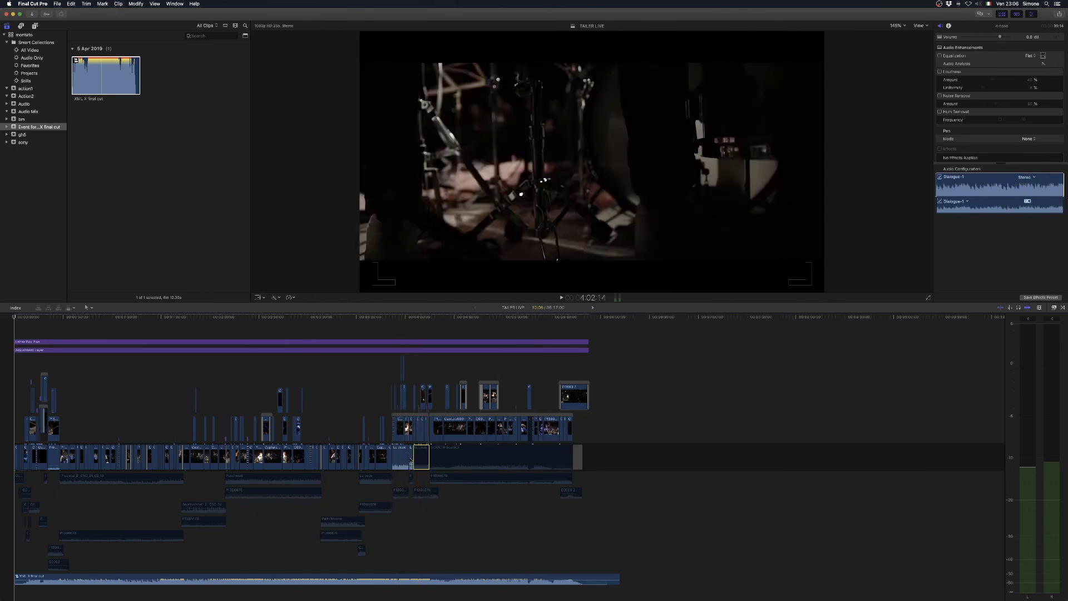
click(404, 459)
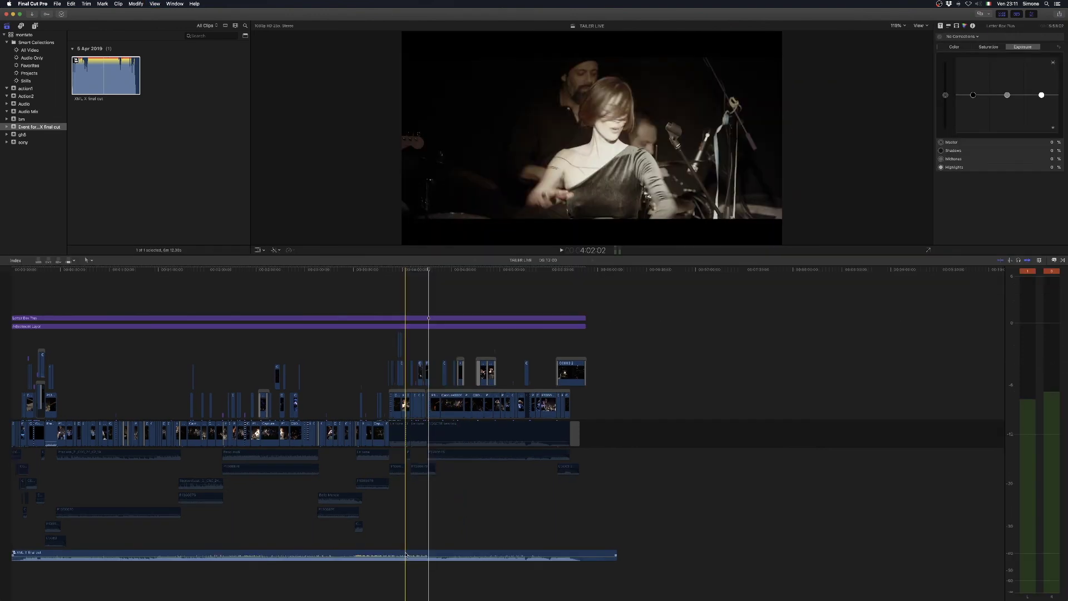
- Play the TAILER LIVE timeline from about 4:02 and again near 5:29 to check the imported mix against the video
key(space)
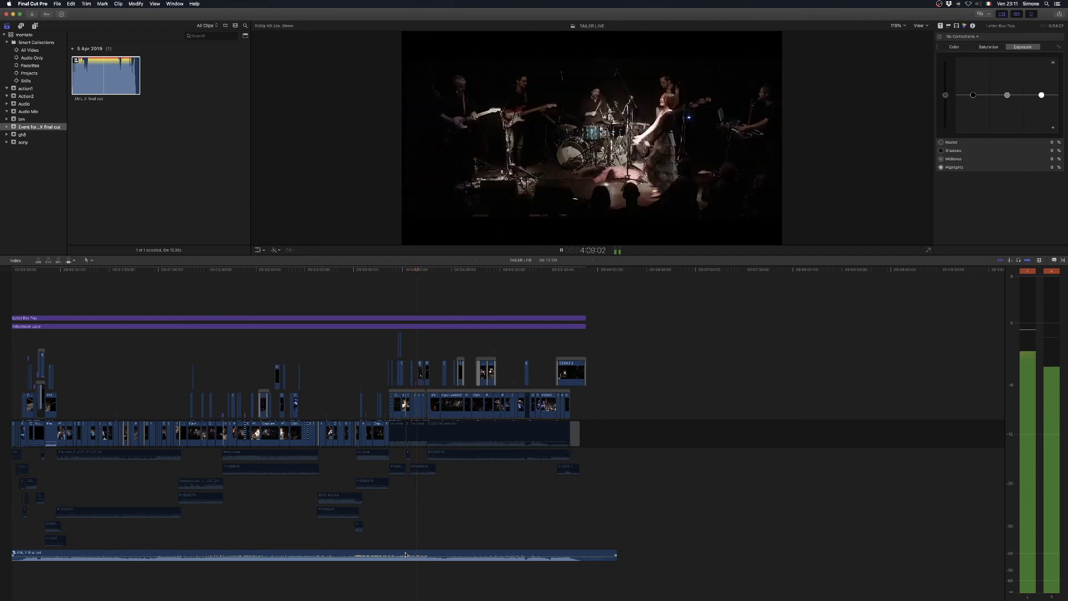
key(space)
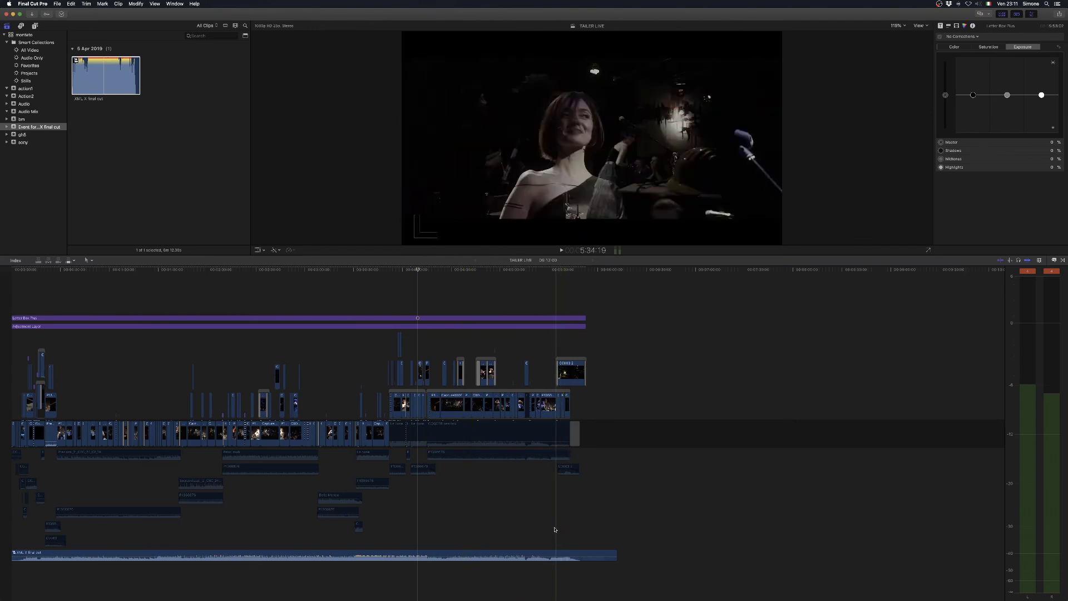
key(space)
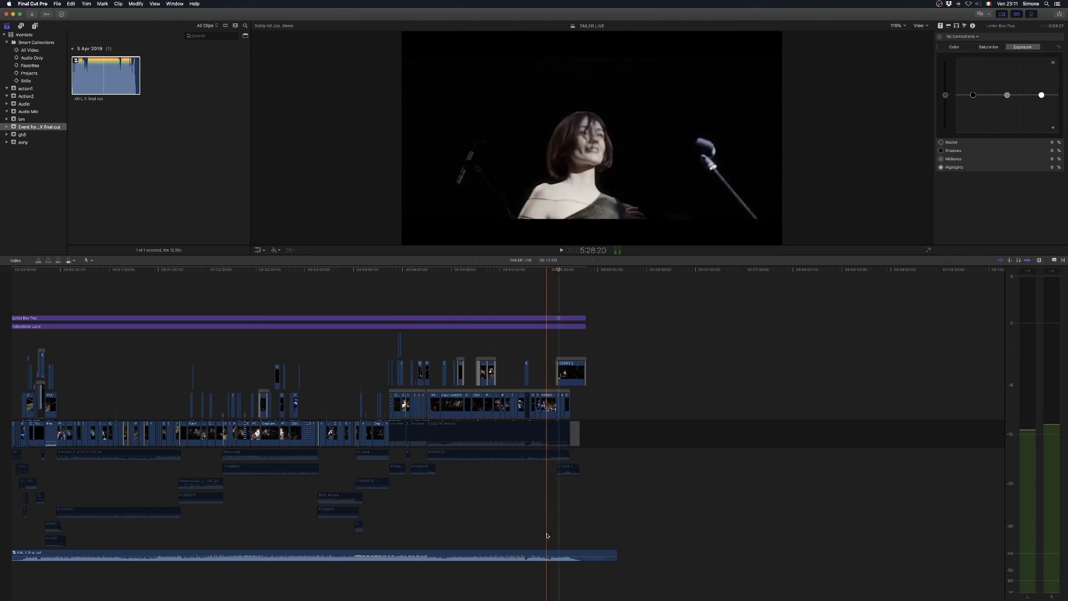
key(space)
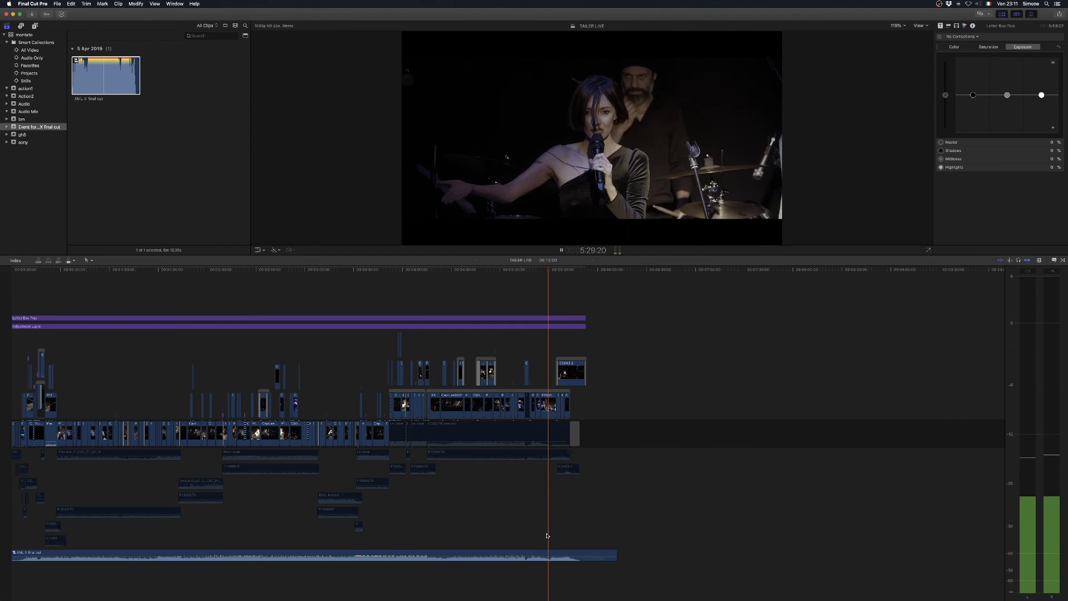